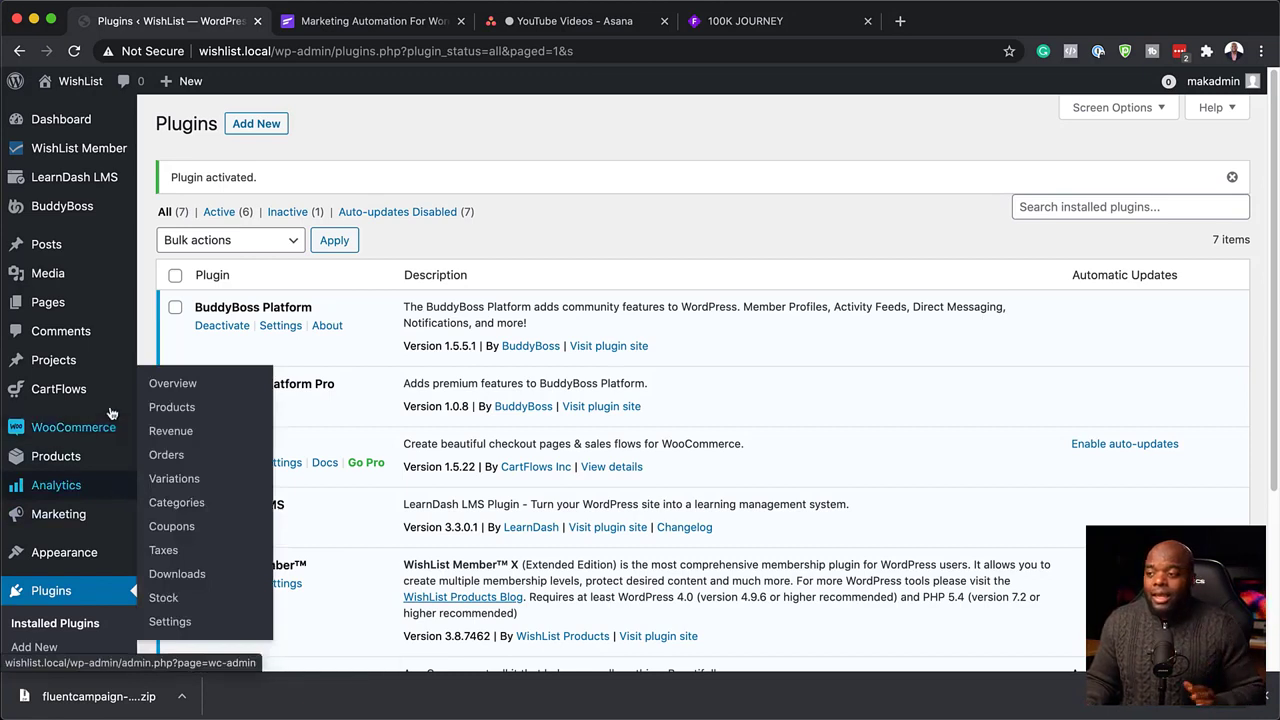
# Open the Add Plugins page from the installed Plugins list.
pyautogui.moveTo(72, 432)
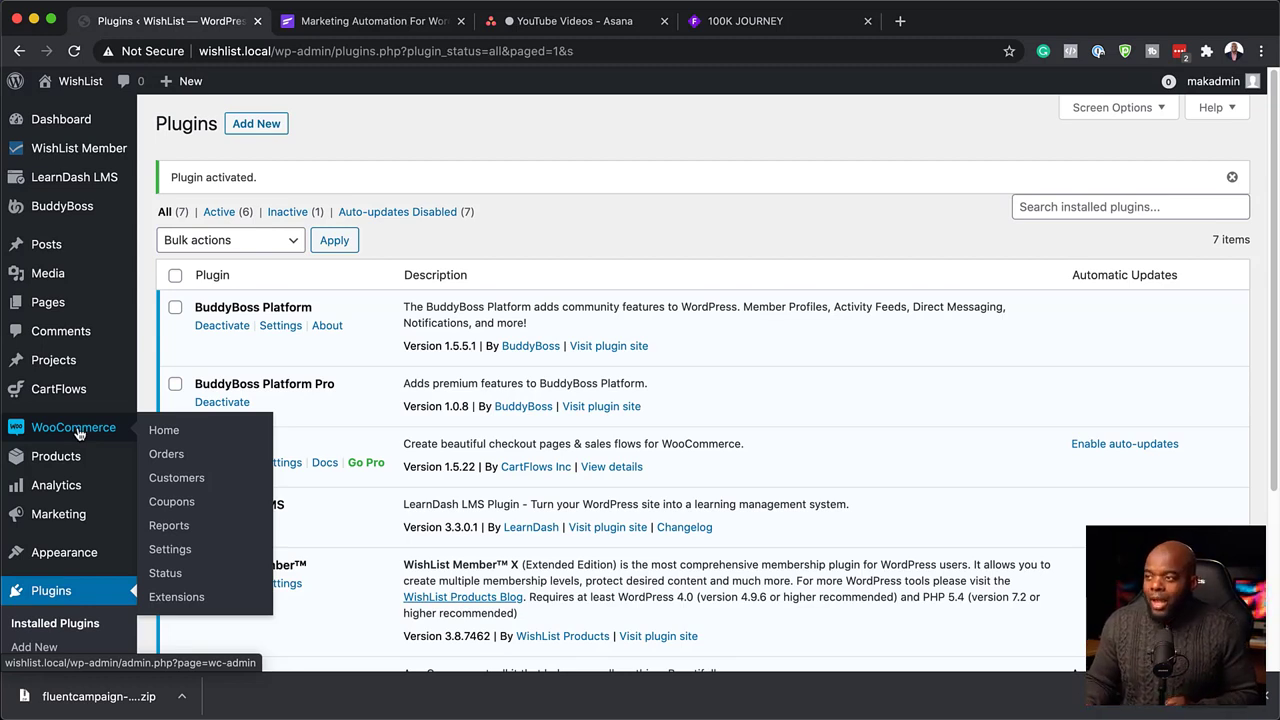
pyautogui.click(258, 130)
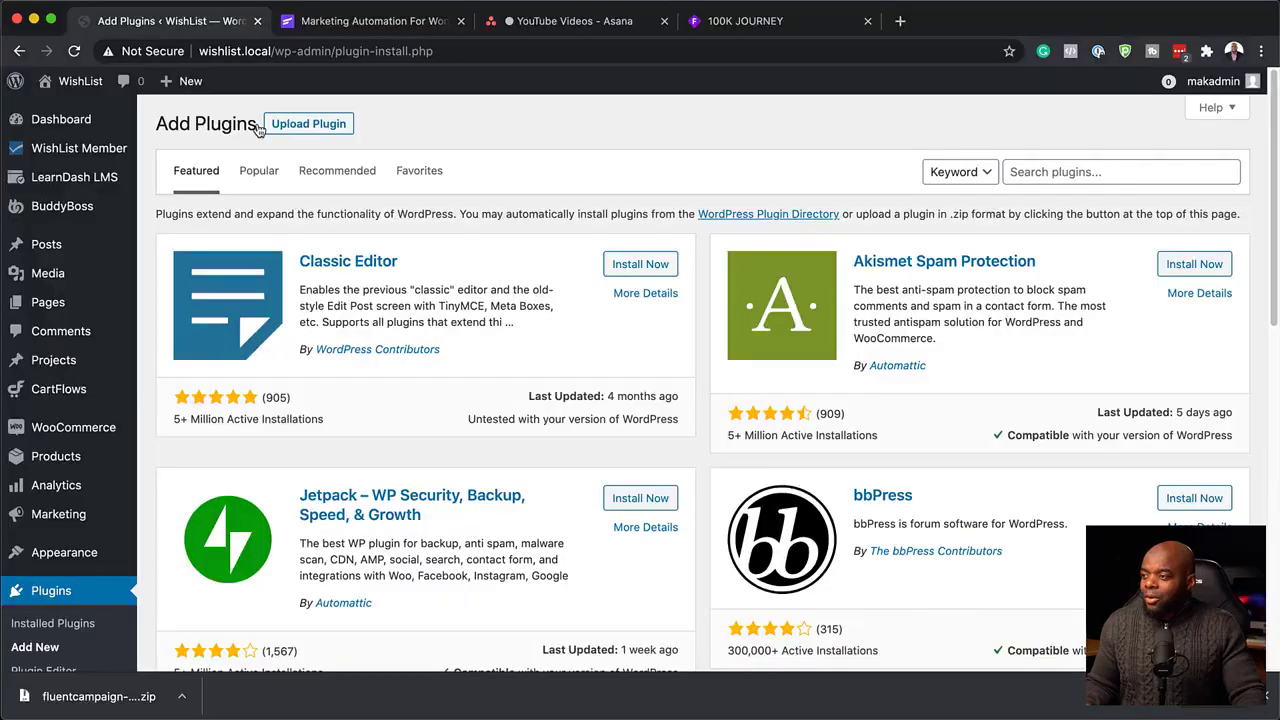
# Search for 'fluentcrm', install and activate it, then launch FluentCRM's setup wizard.
pyautogui.click(1085, 173)
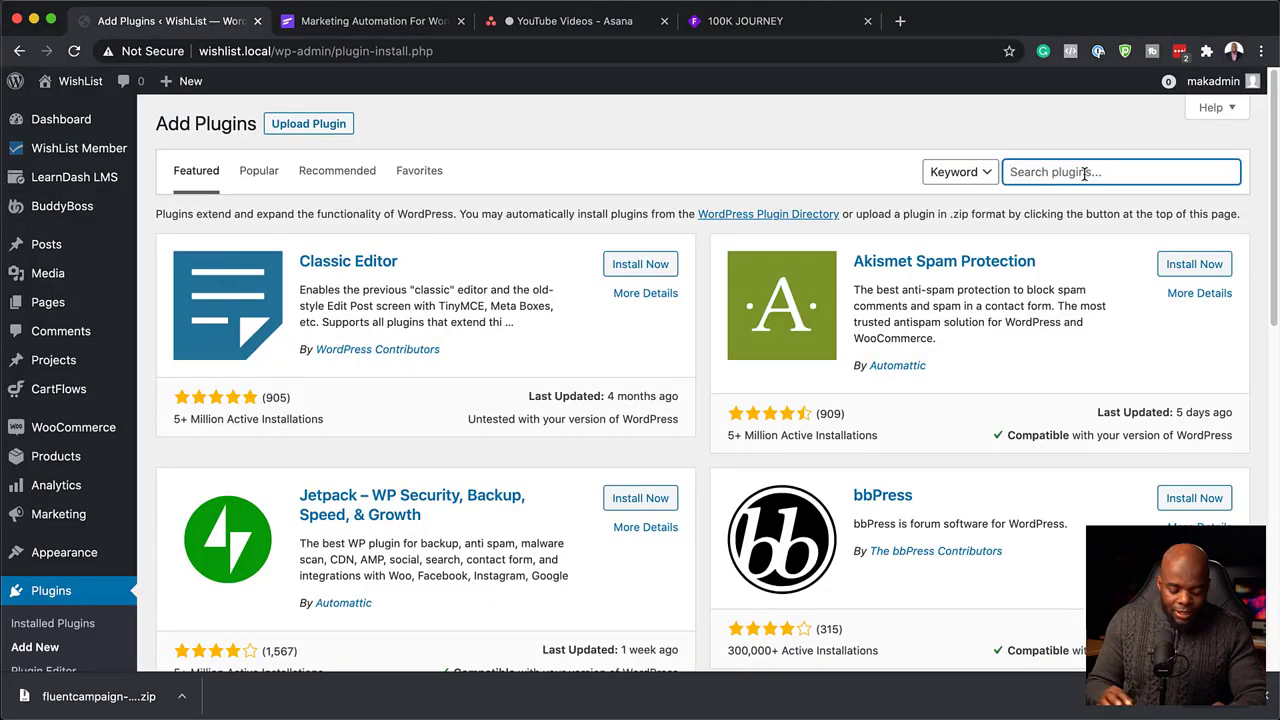
pyautogui.write('f')
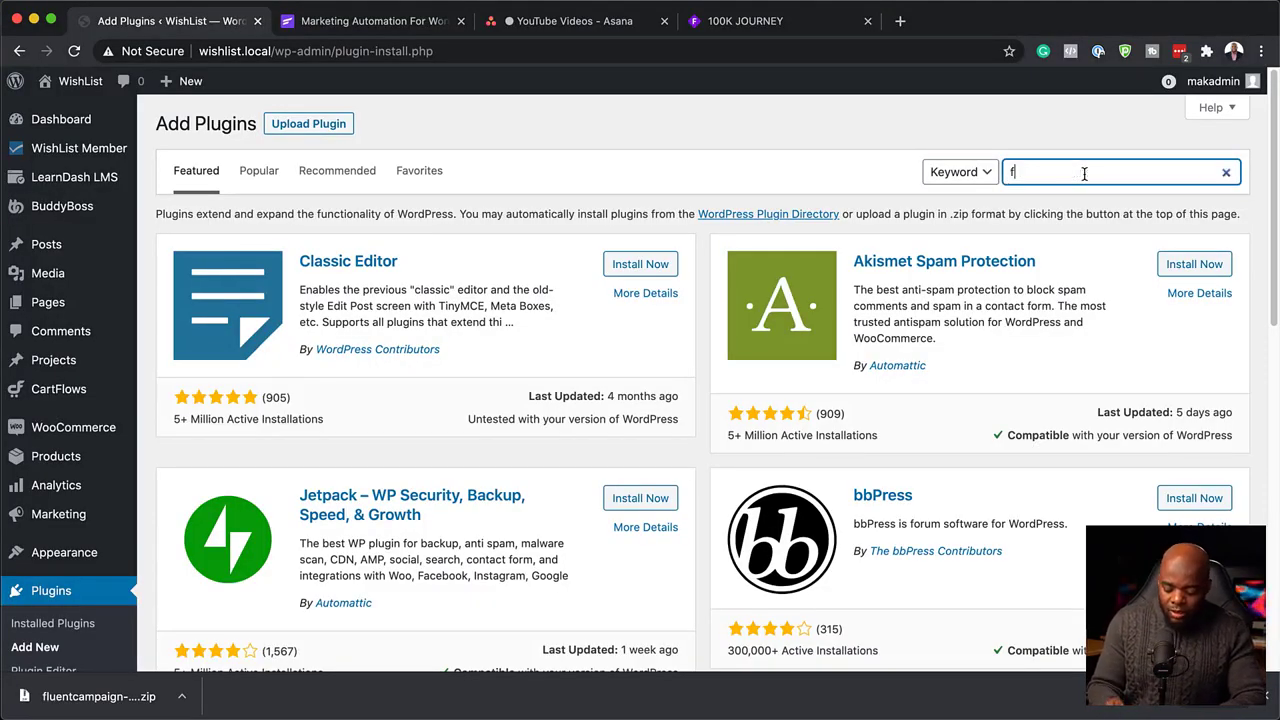
pyautogui.write('luentcrm')
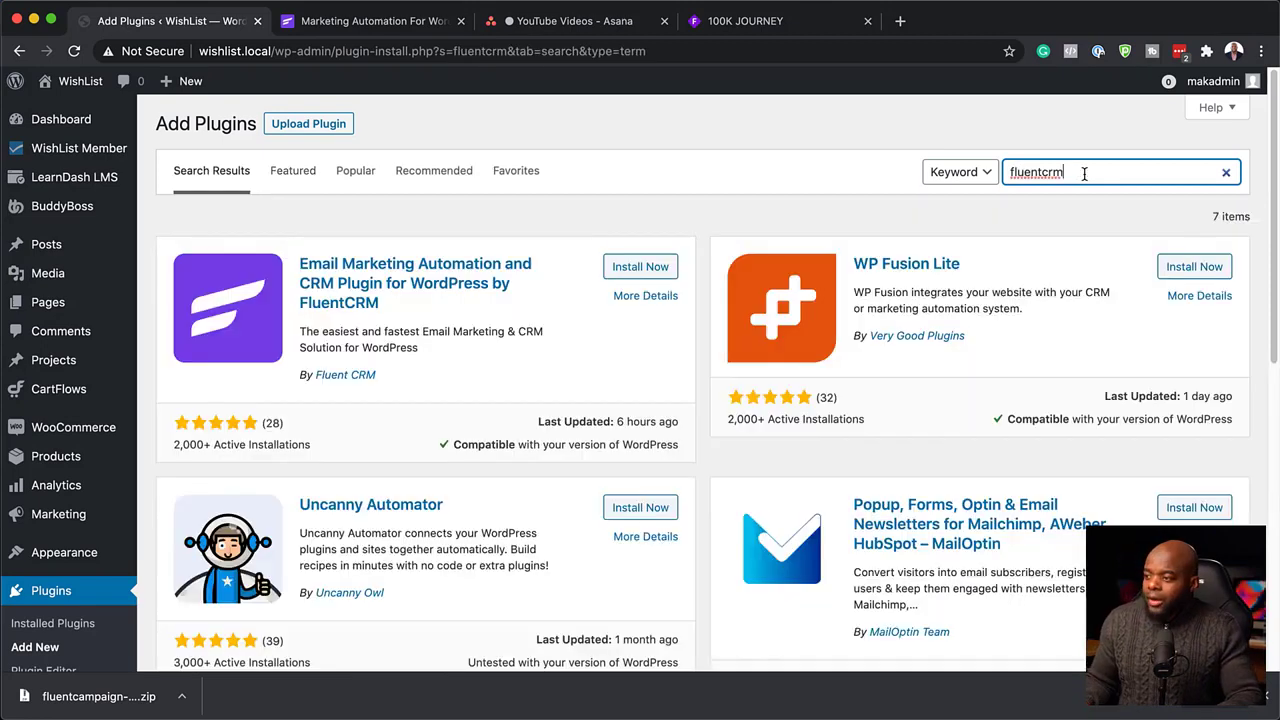
pyautogui.click(660, 276)
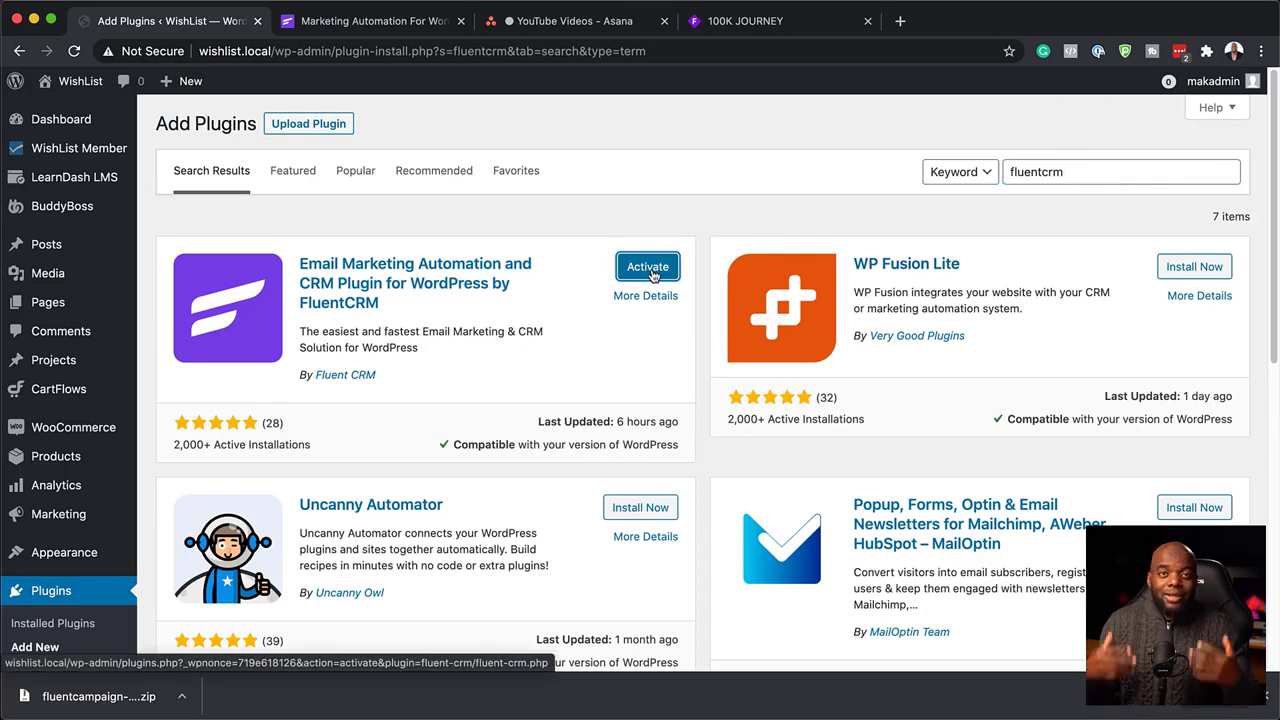
pyautogui.click(652, 276)
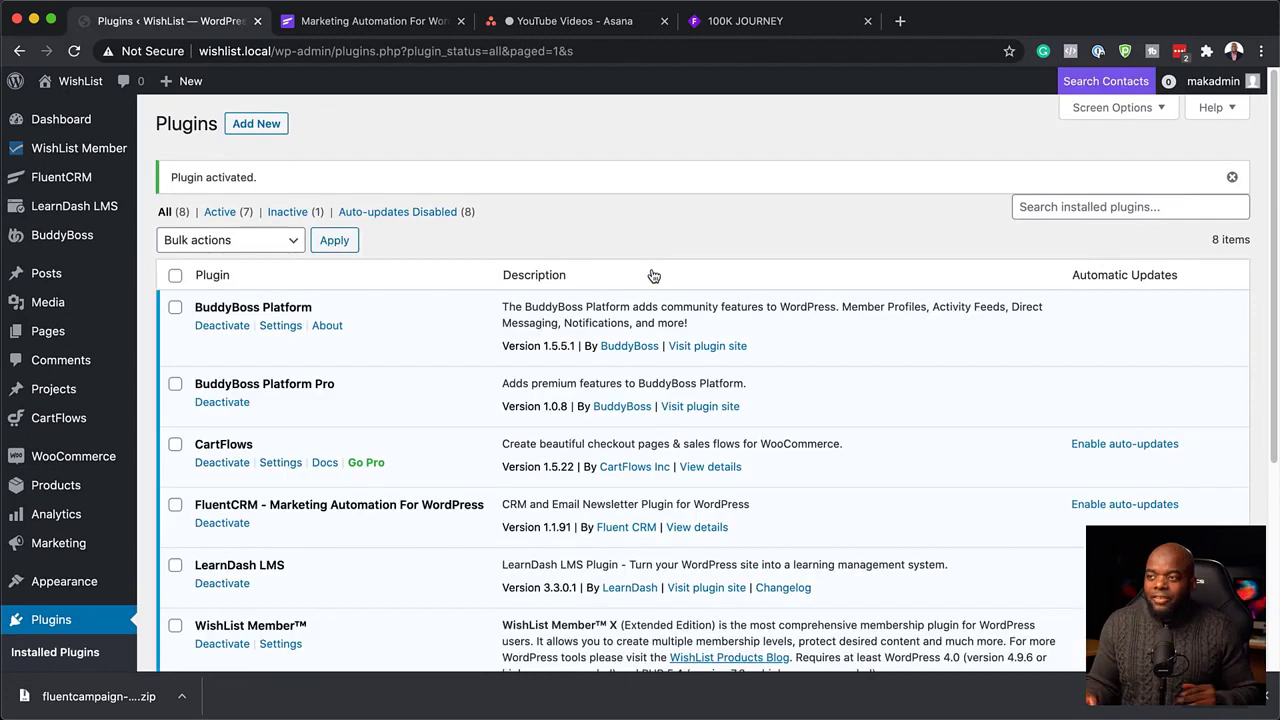
pyautogui.moveTo(57, 180)
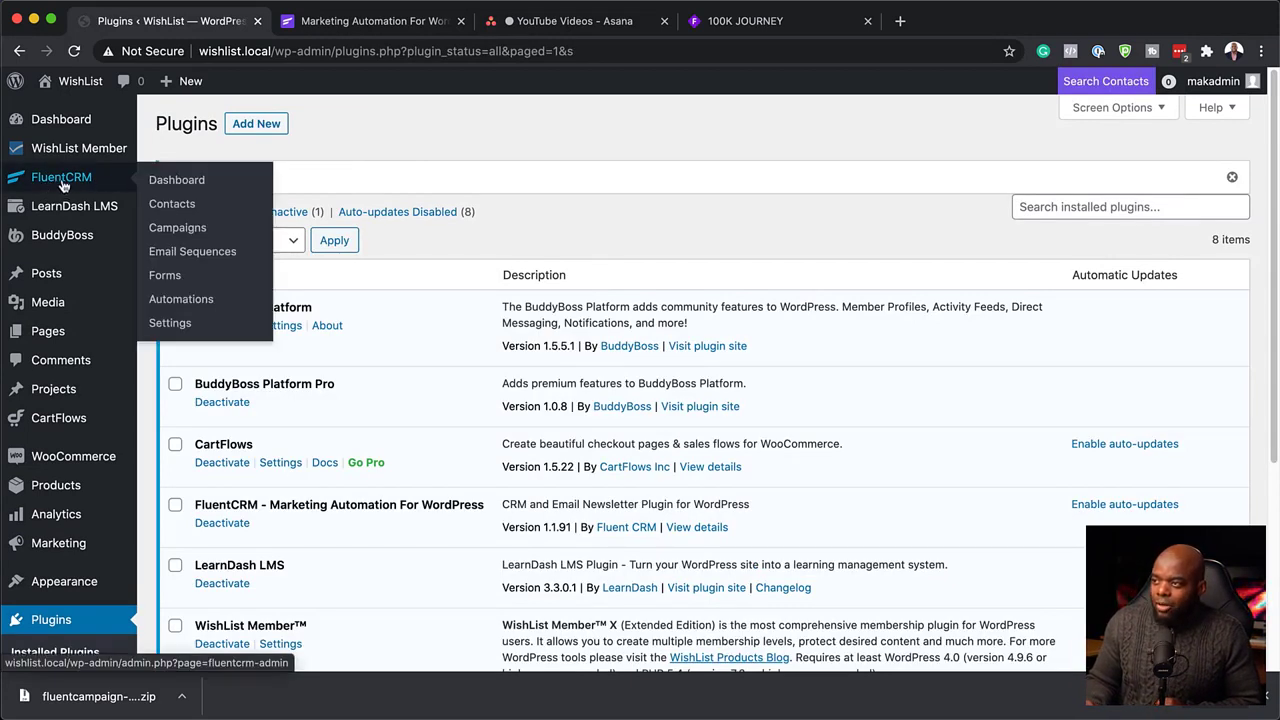
pyautogui.click(64, 184)
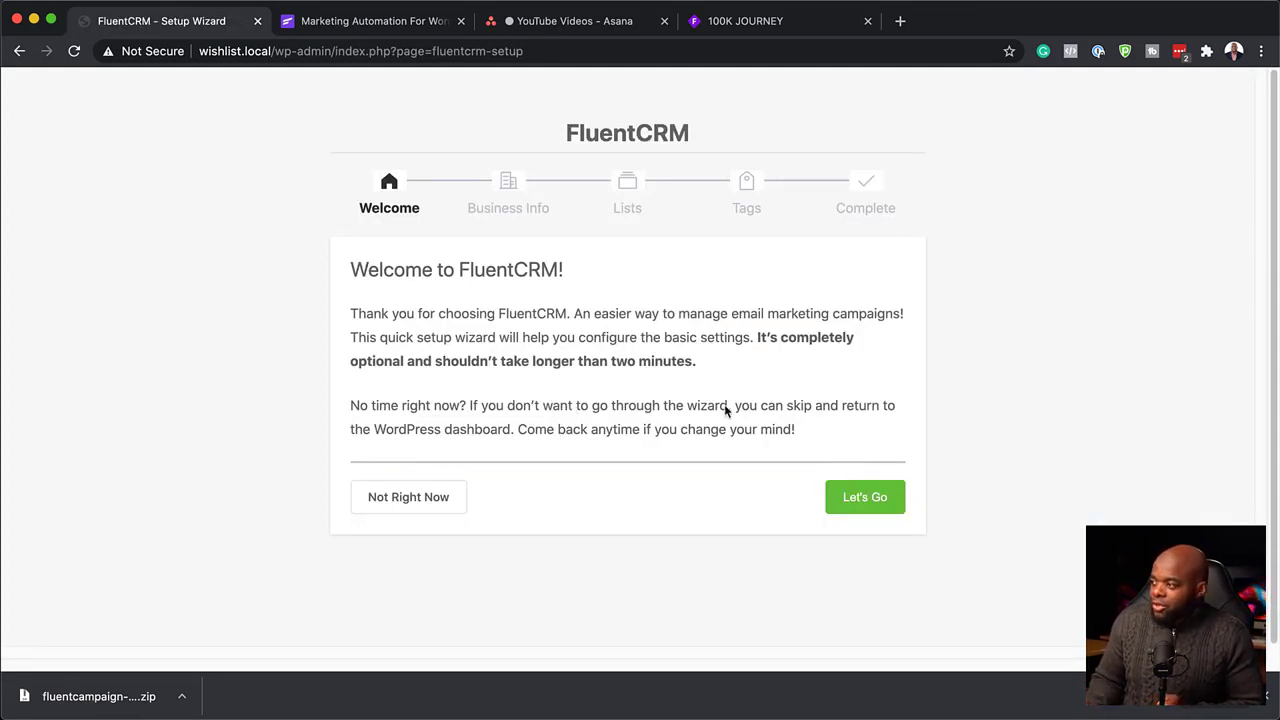
# Start the wizard, enter the business name and full business address, and continue.
pyautogui.click(870, 499)
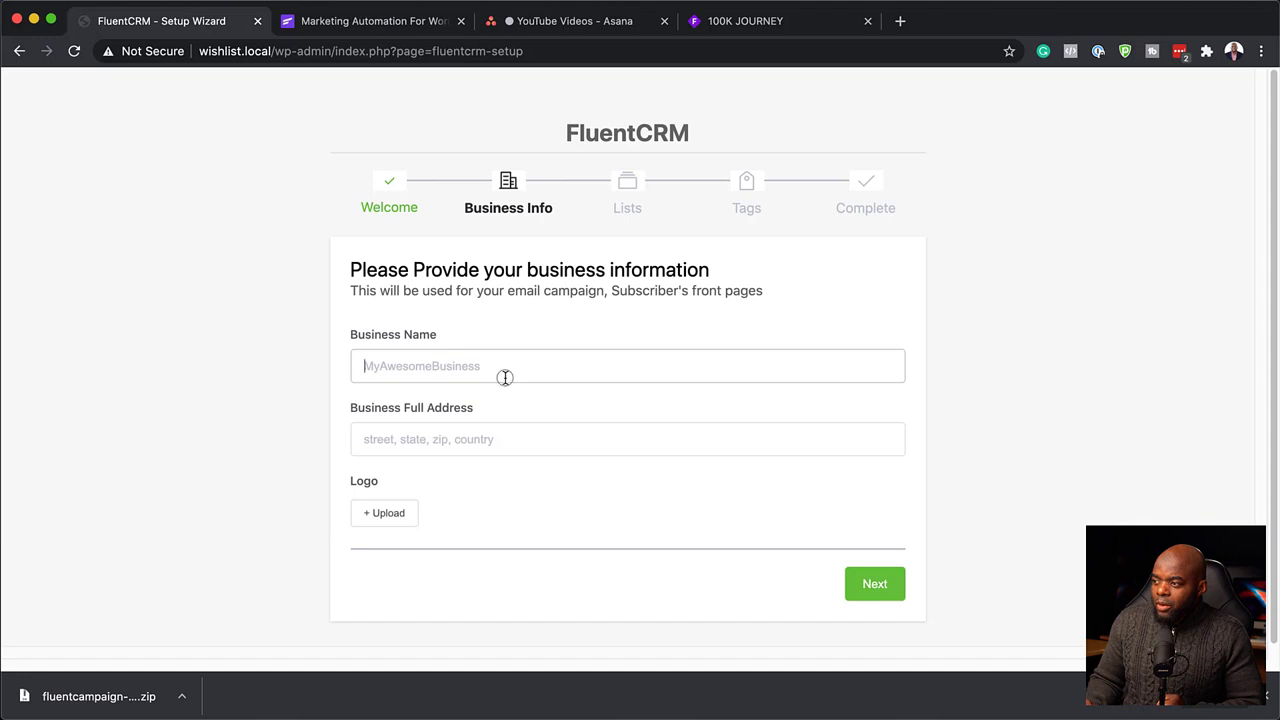
pyautogui.write('mak')
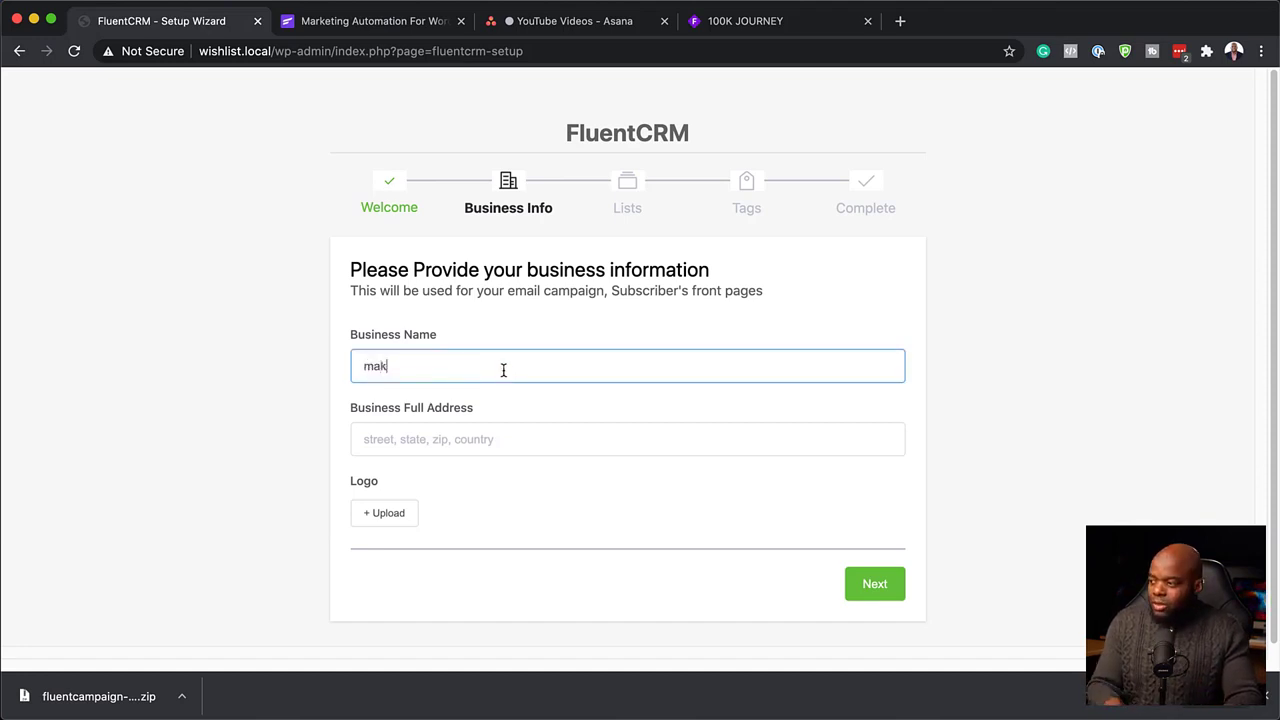
pyautogui.click(463, 443)
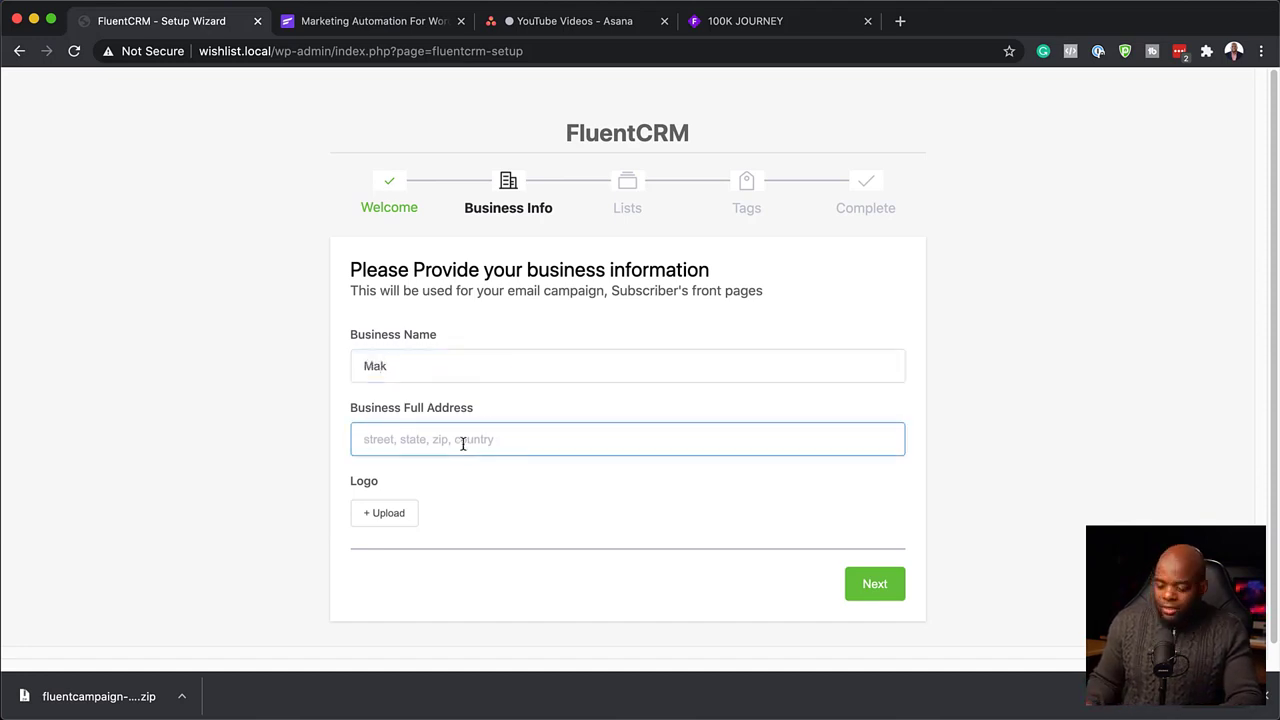
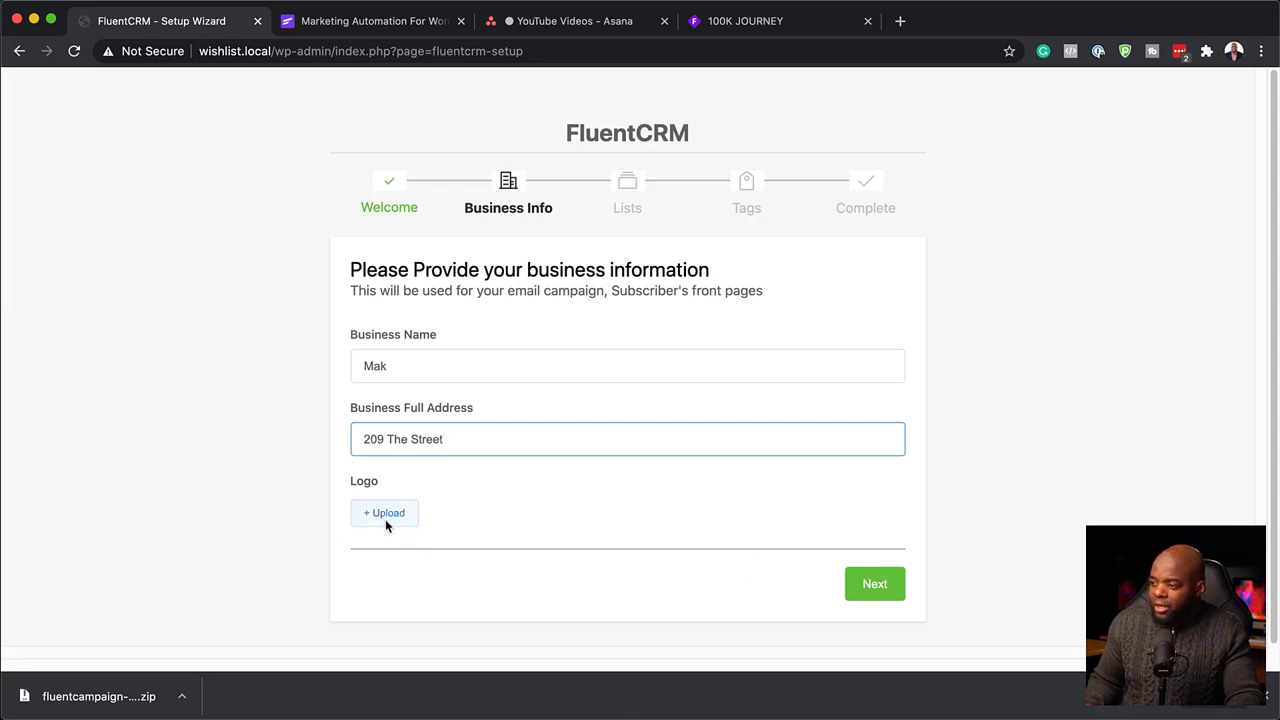
pyautogui.click(875, 587)
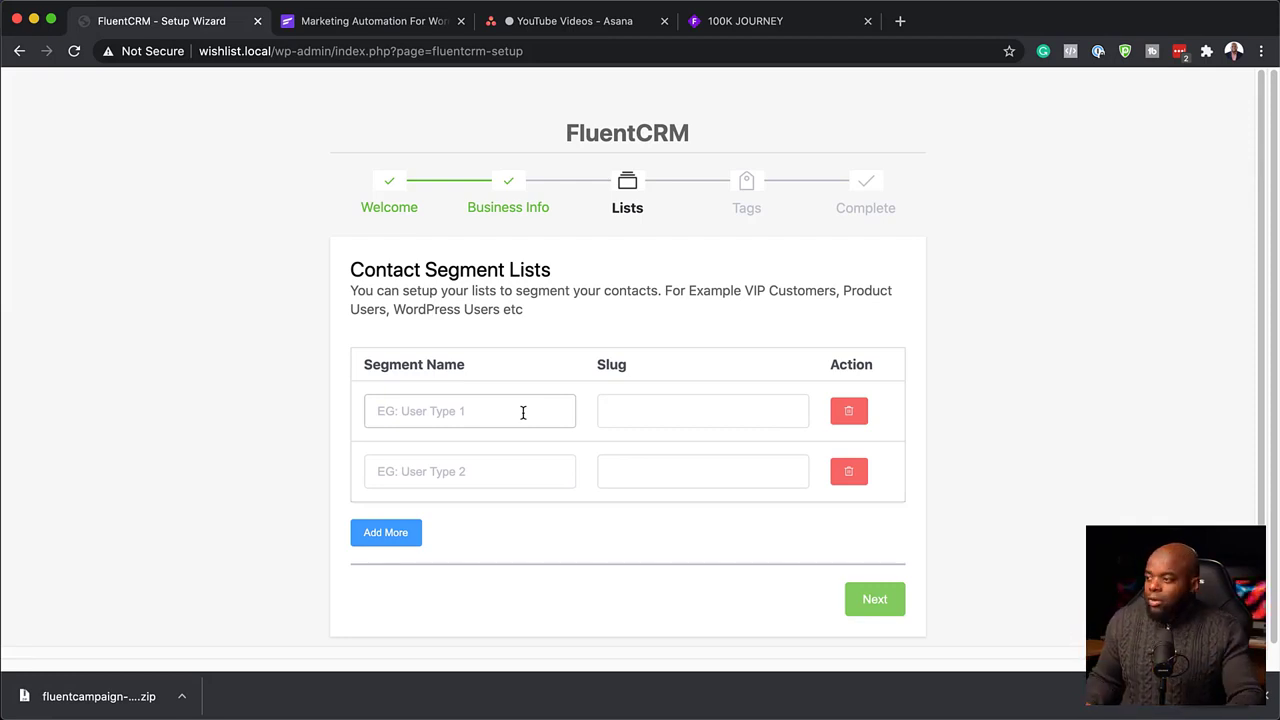
# Create the 'Customers' contact list and the 'Bought Product A' tag in the wizard.
pyautogui.click(522, 412)
pyautogui.write('Customers')
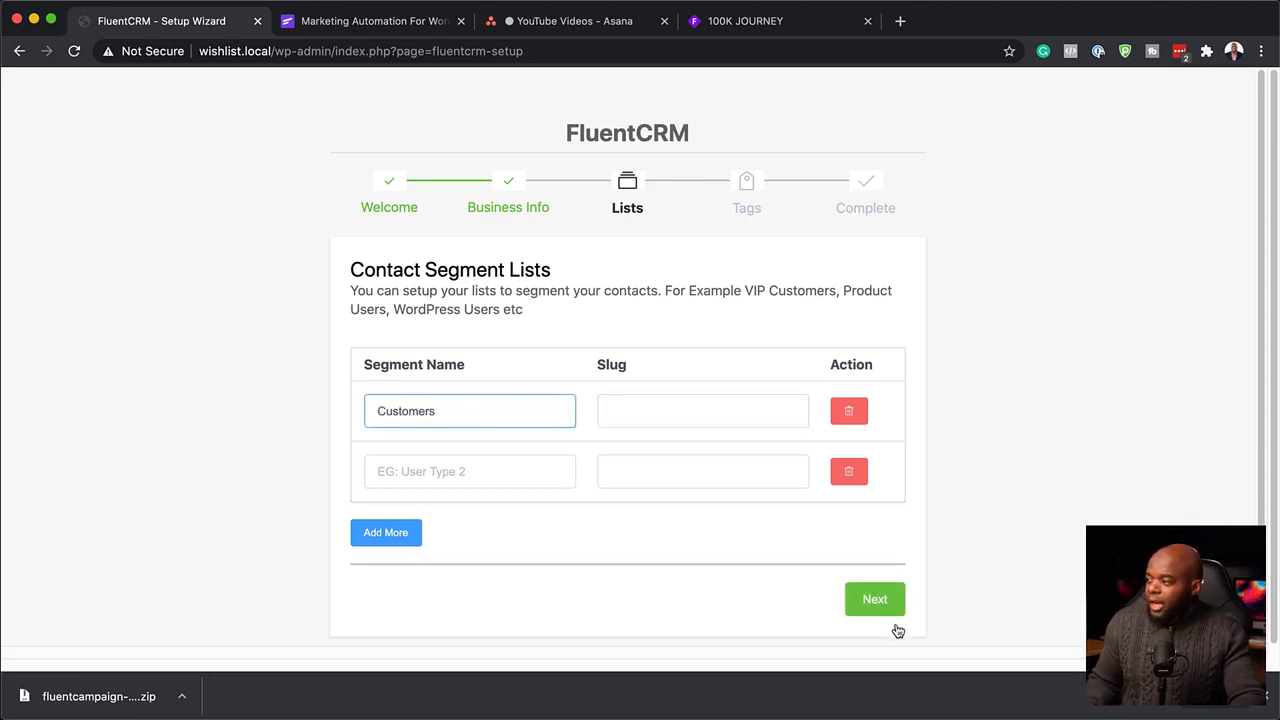
pyautogui.click(875, 600)
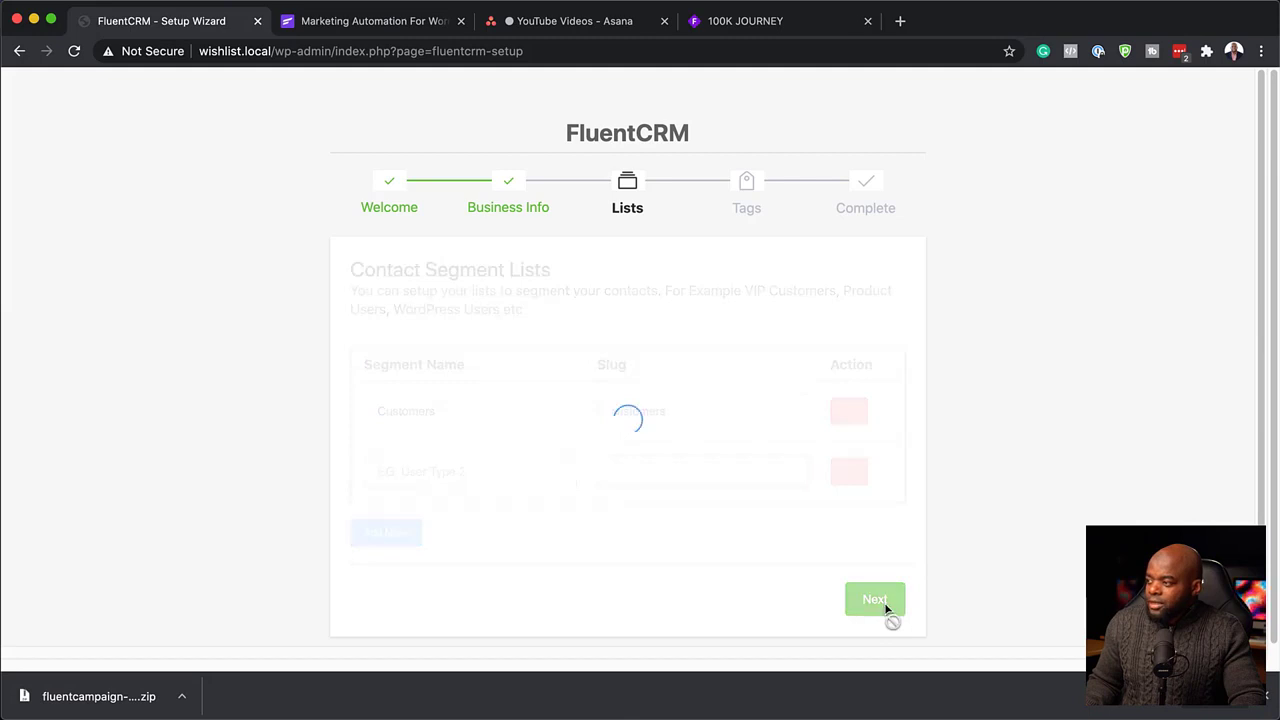
pyautogui.click(501, 412)
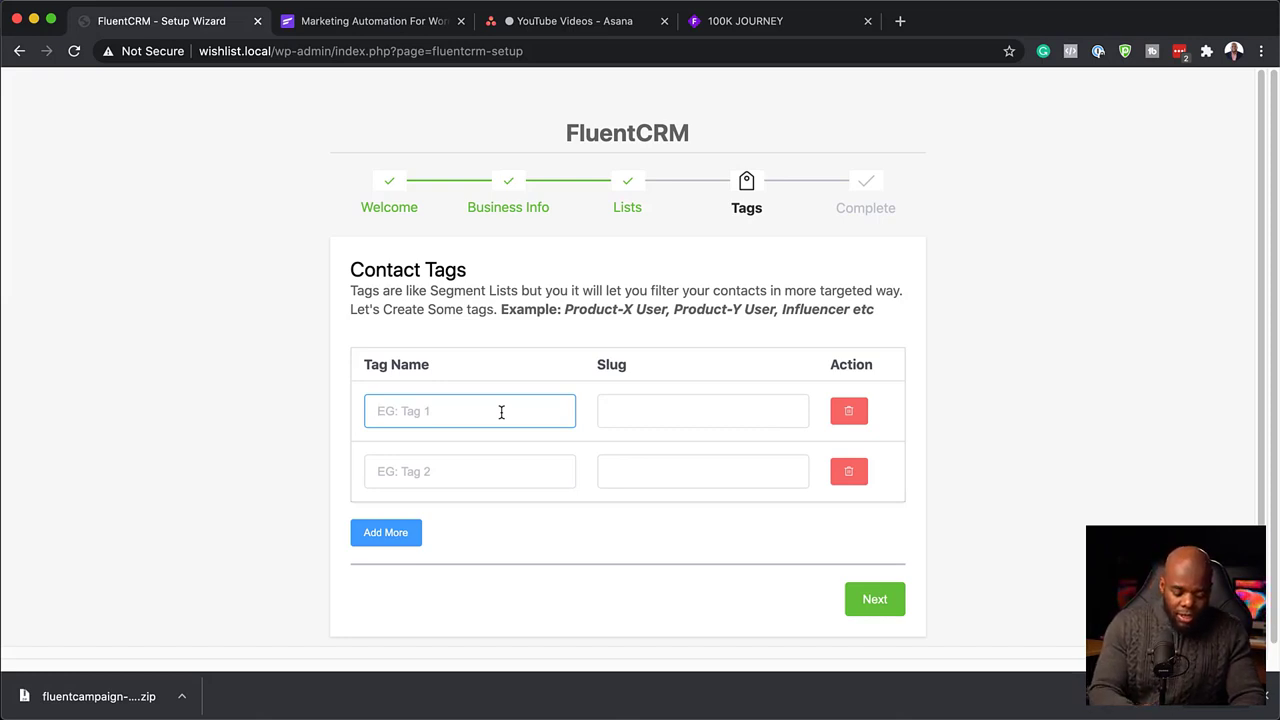
pyautogui.write('Bought ')
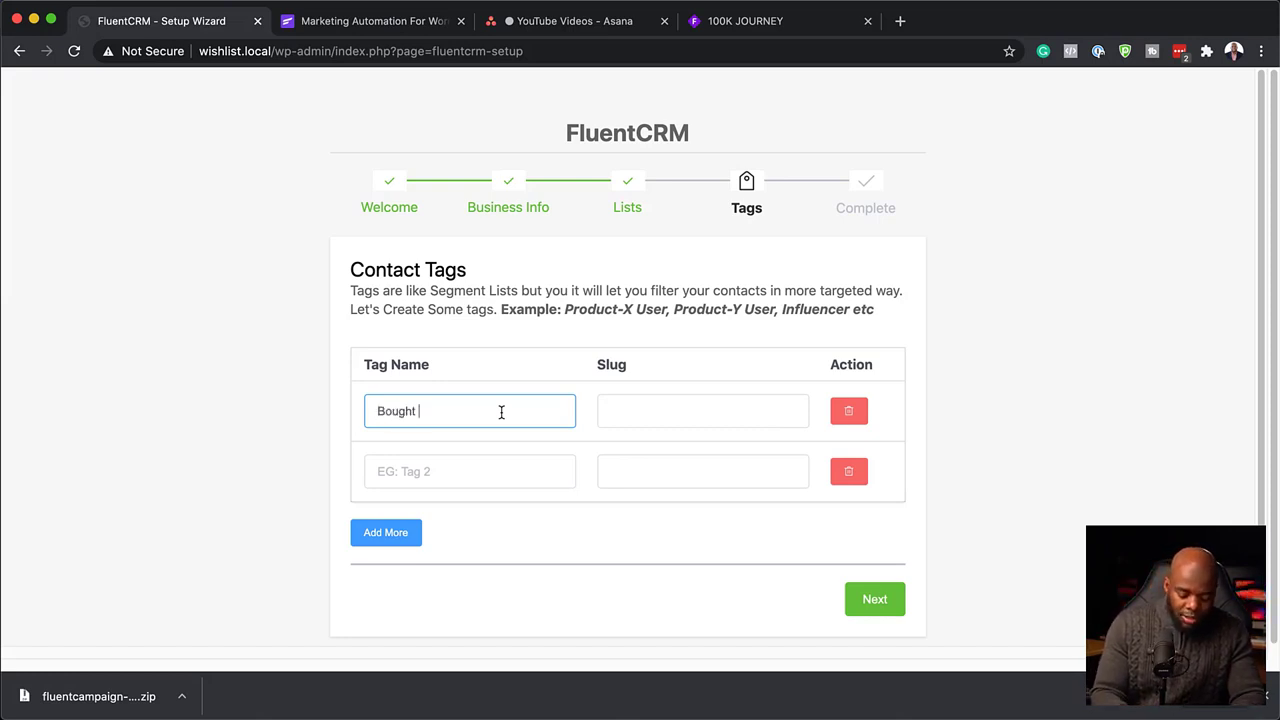
pyautogui.write('Product A')
pyautogui.click(883, 603)
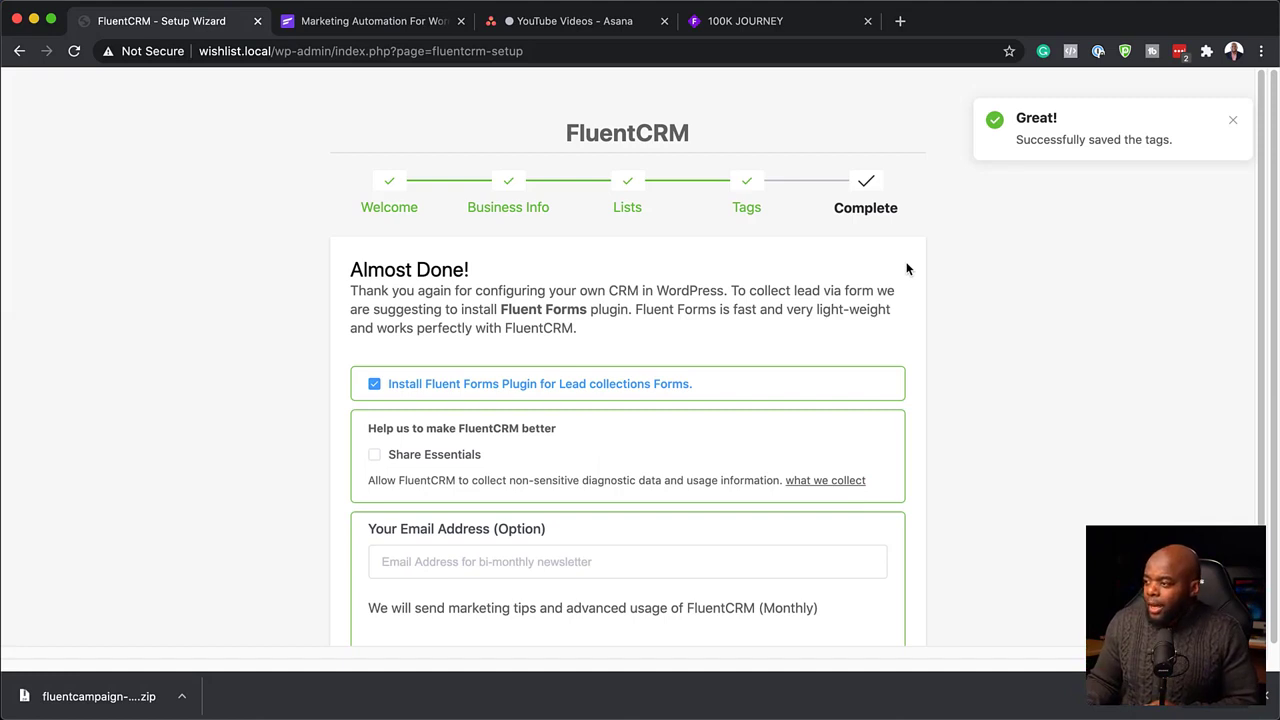
# Enter the newsletter e-mail address, complete the installation and go to the CRM dashboard.
pyautogui.scroll(-2, 657, 468)
pyautogui.scroll(-1, 657, 468)
pyautogui.click(471, 481)
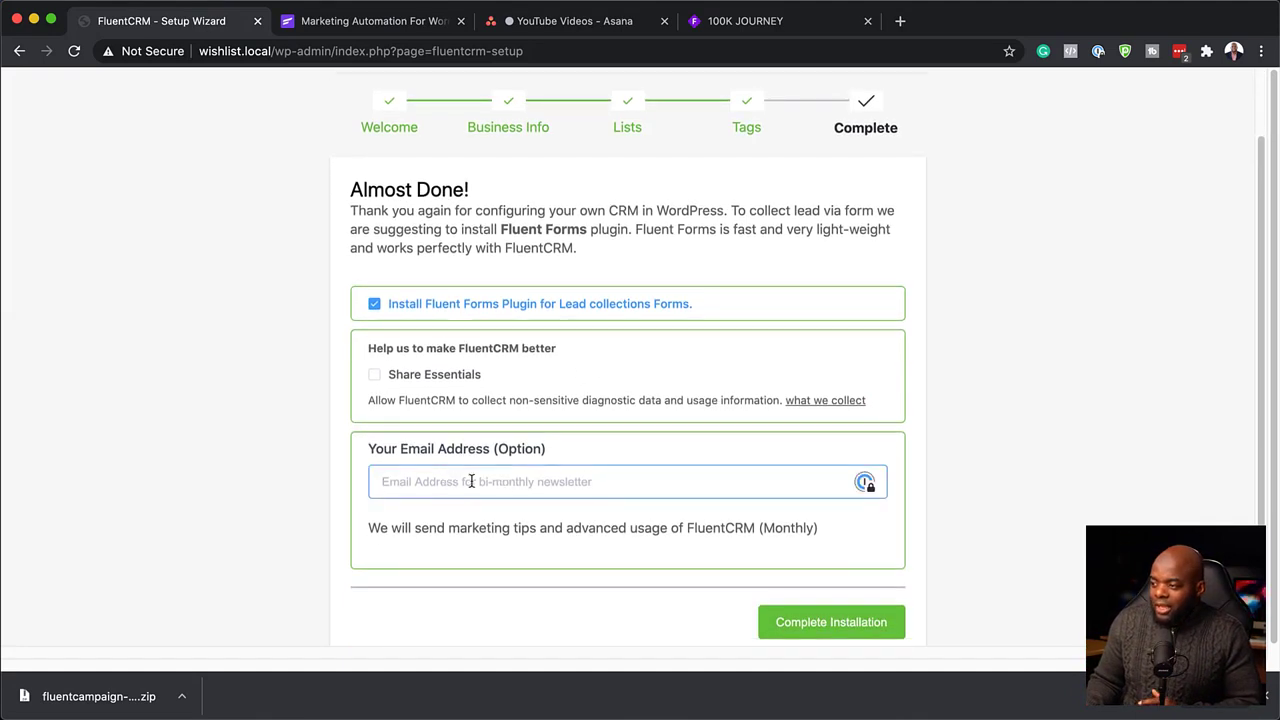
pyautogui.click(834, 628)
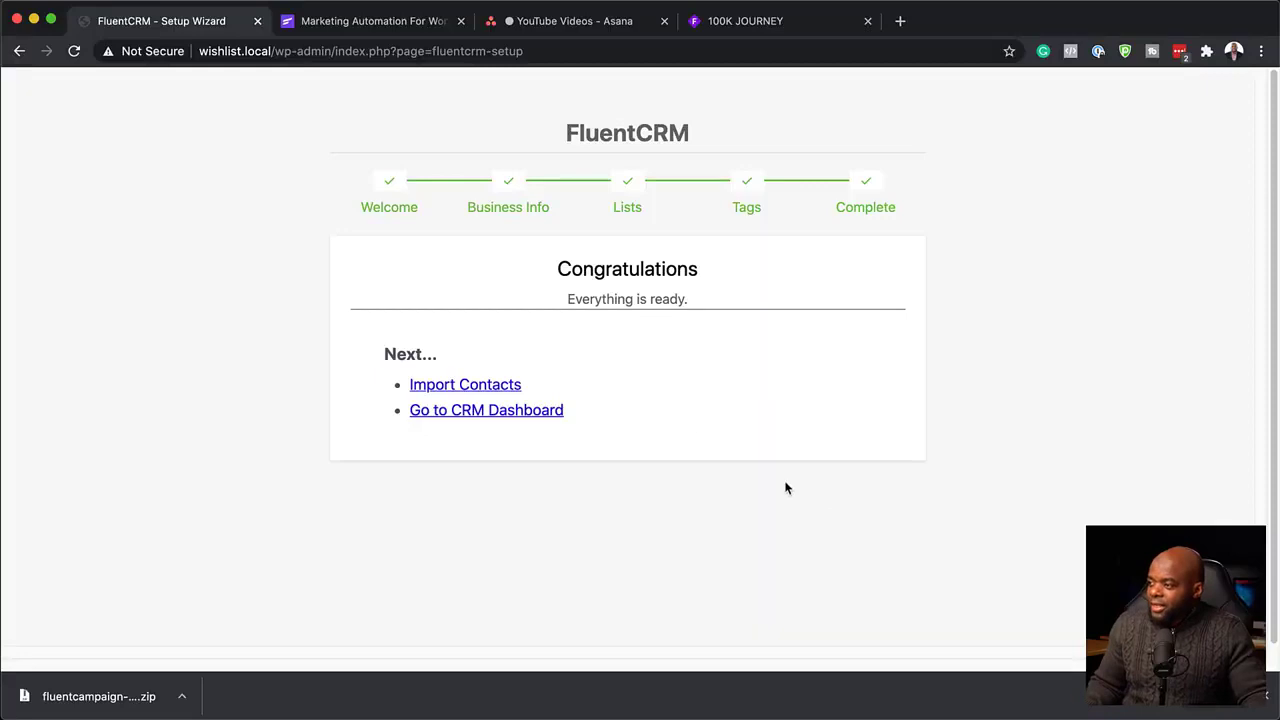
pyautogui.click(520, 420)
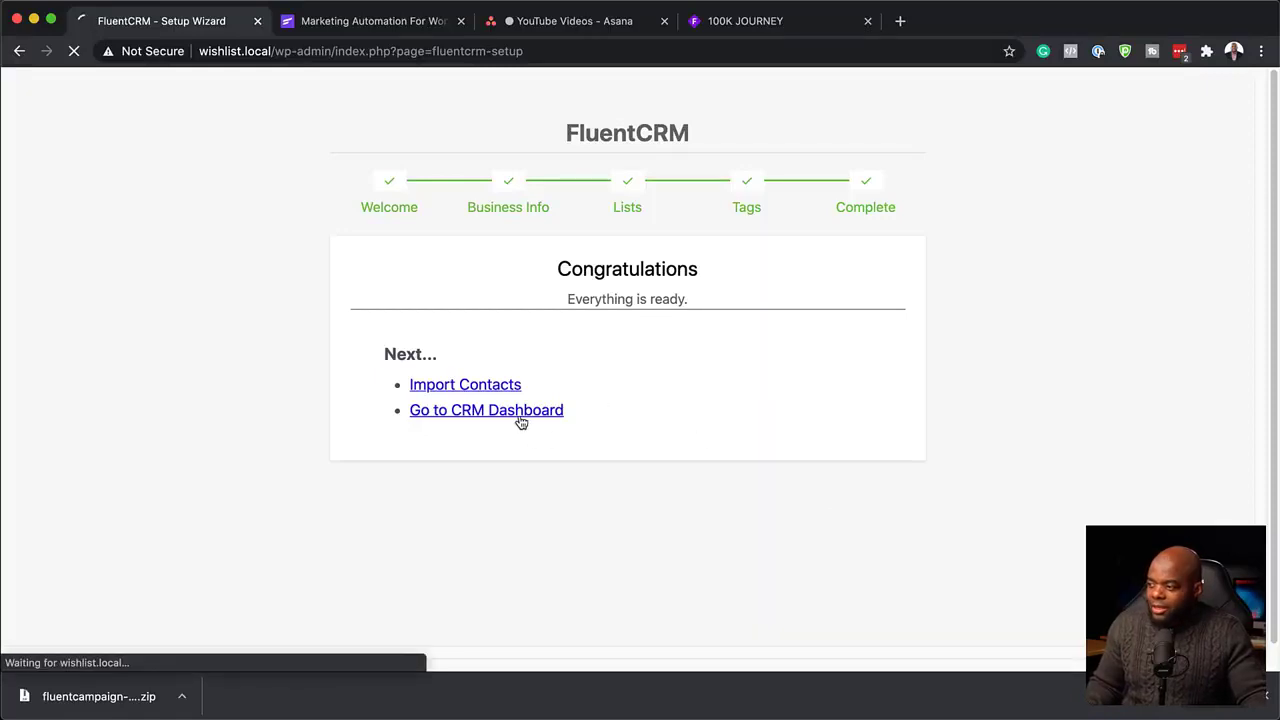
# Check the Subscribers Growth chart options on the dashboard, then go to Automations.
pyautogui.scroll(-5, 456, 406)
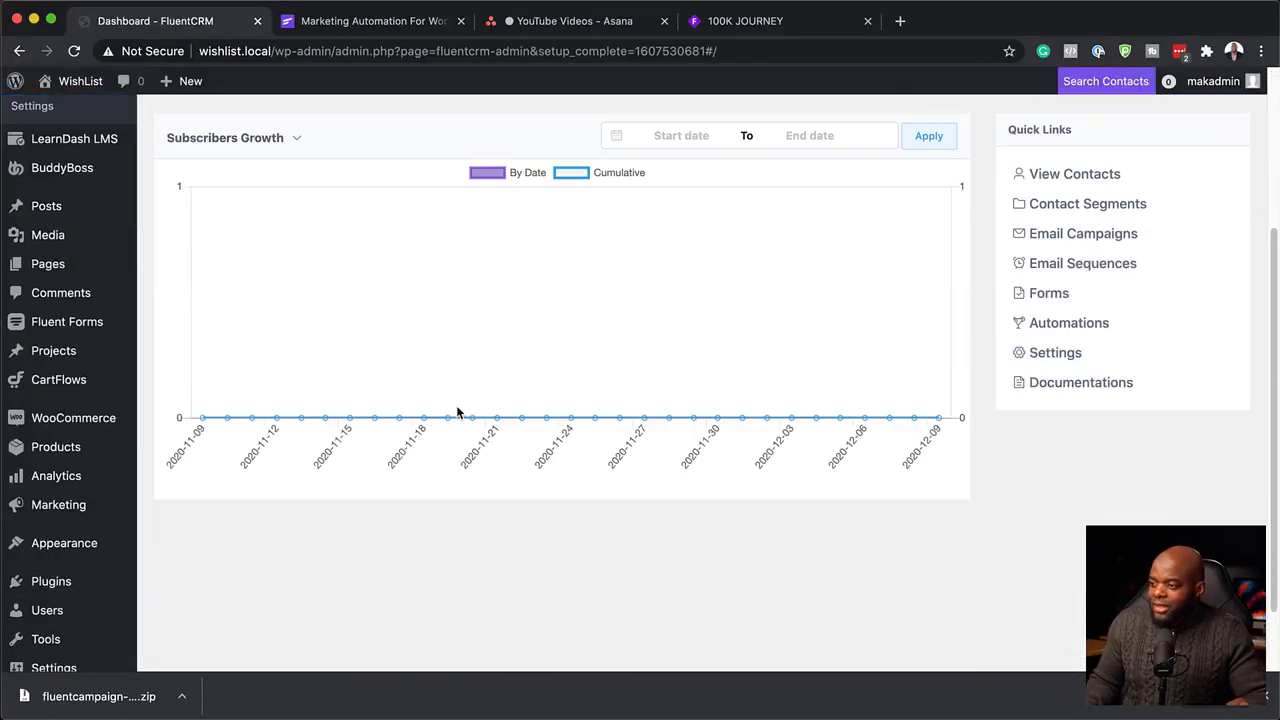
pyautogui.scroll(5, 457, 410)
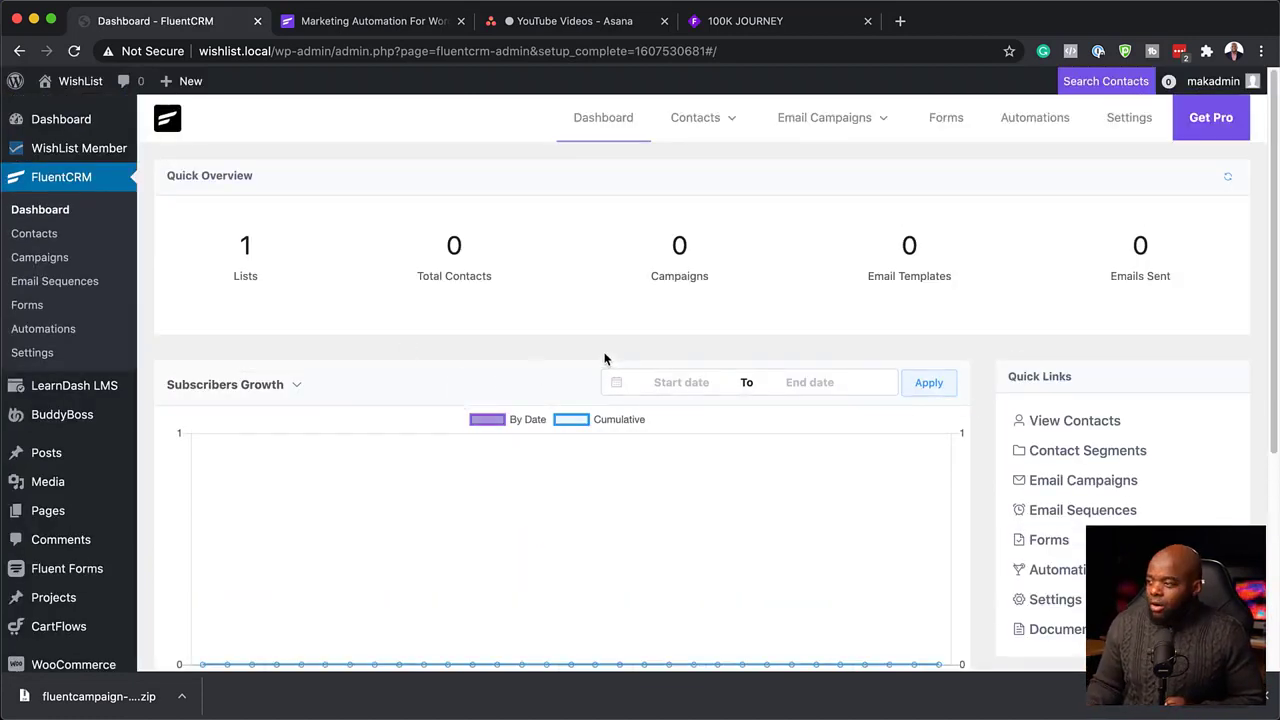
pyautogui.click(295, 386)
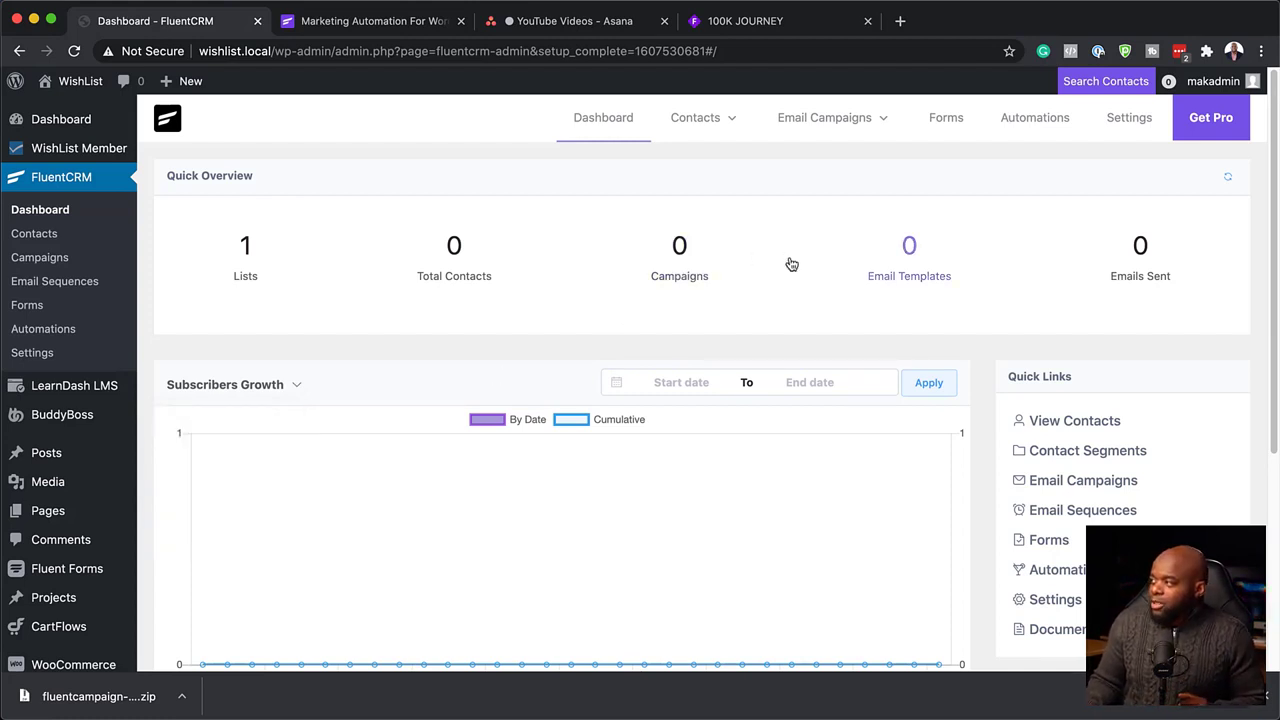
pyautogui.click(1030, 120)
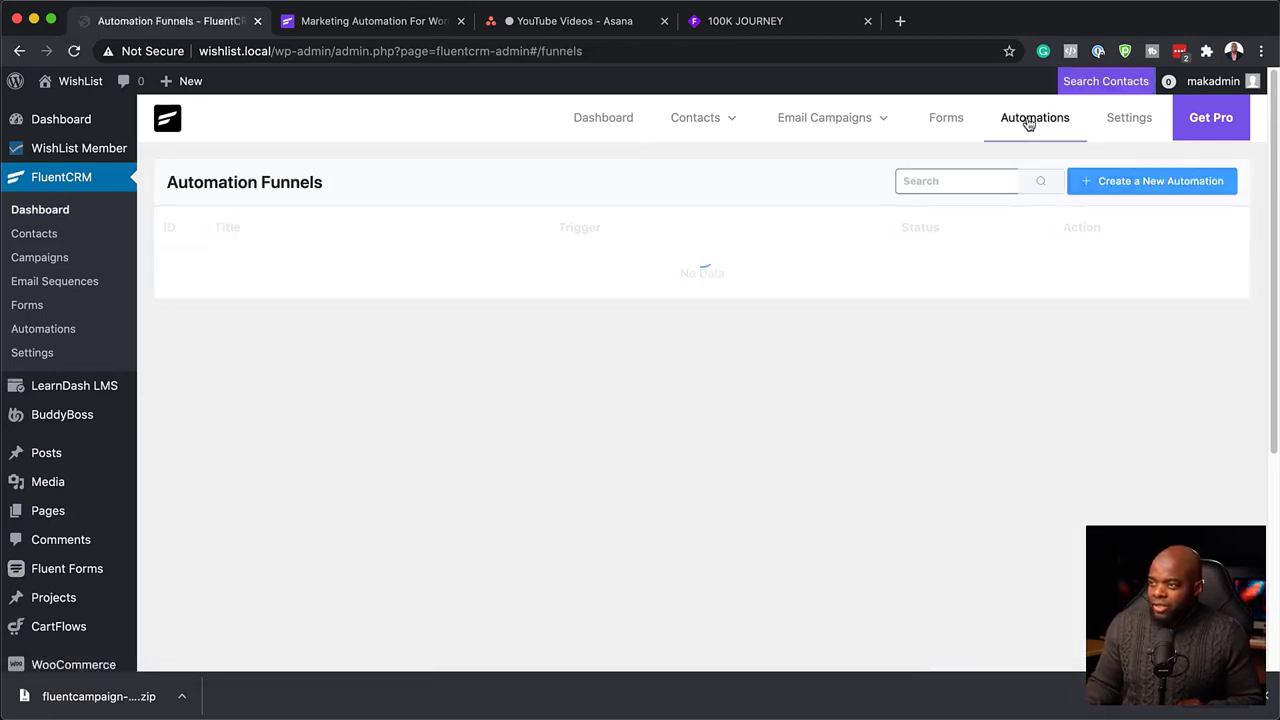
# Open and cancel the Create an Automation Funnel dialog, then switch to the fluentcrm.com tab.
pyautogui.click(1136, 191)
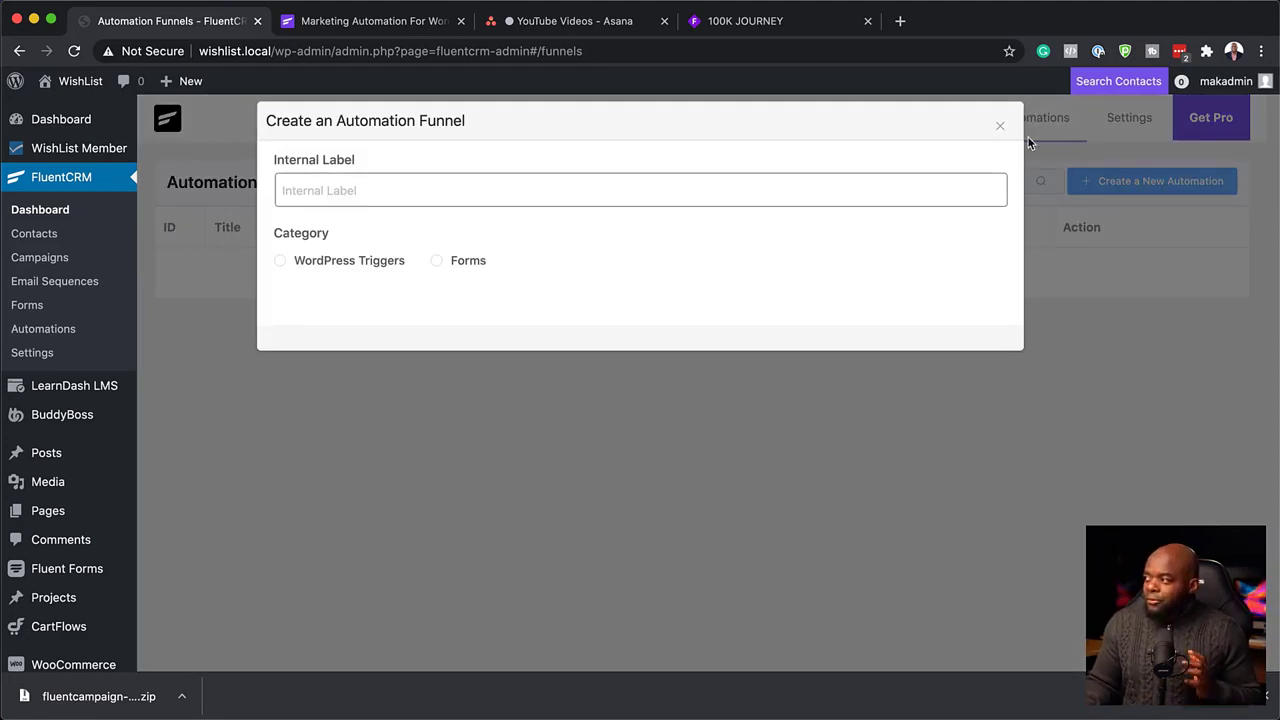
pyautogui.click(998, 132)
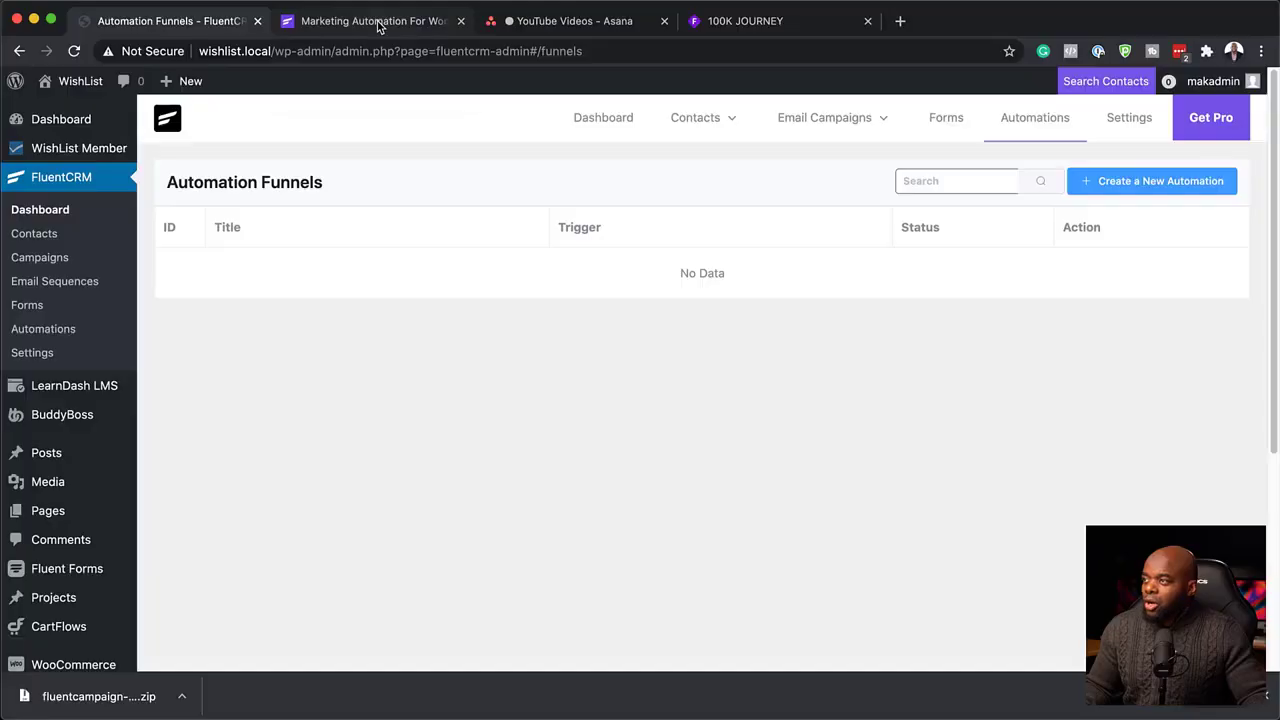
pyautogui.click(378, 22)
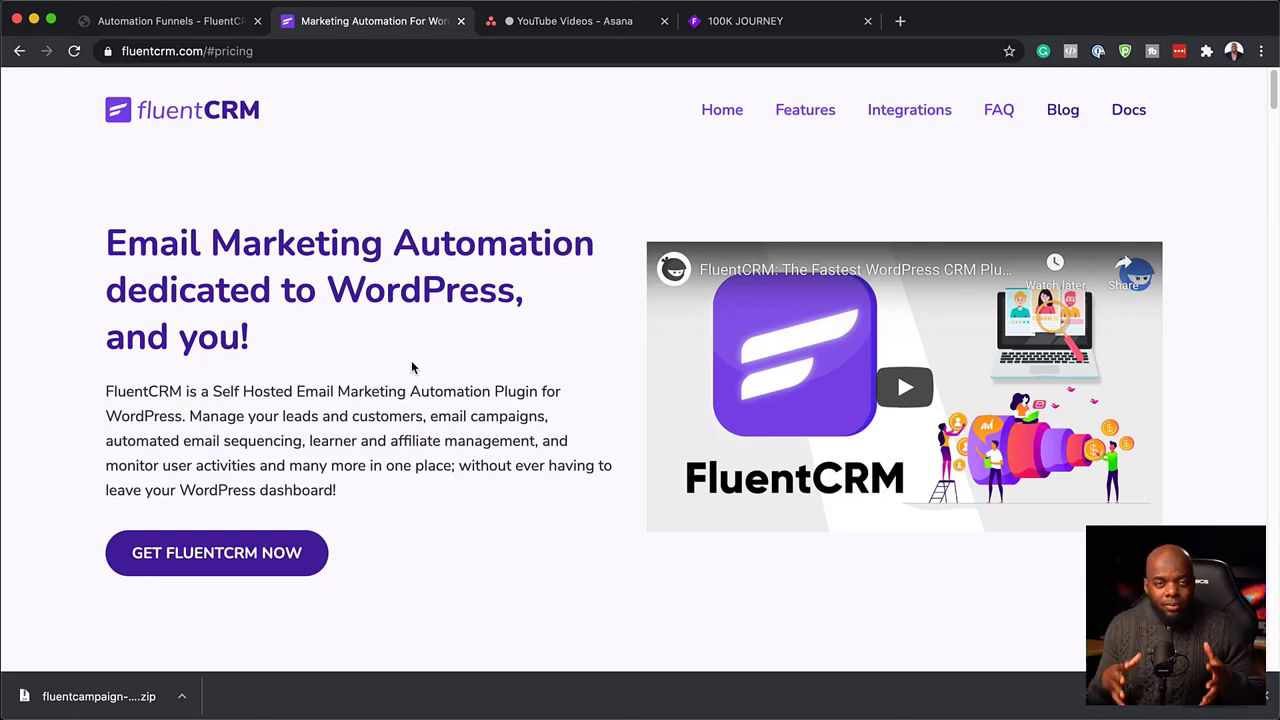
# Scroll fluentcrm.com past the integrations and features down to the Single, 5 and 50 Site pricing cards.
pyautogui.scroll(-5, 524, 440)
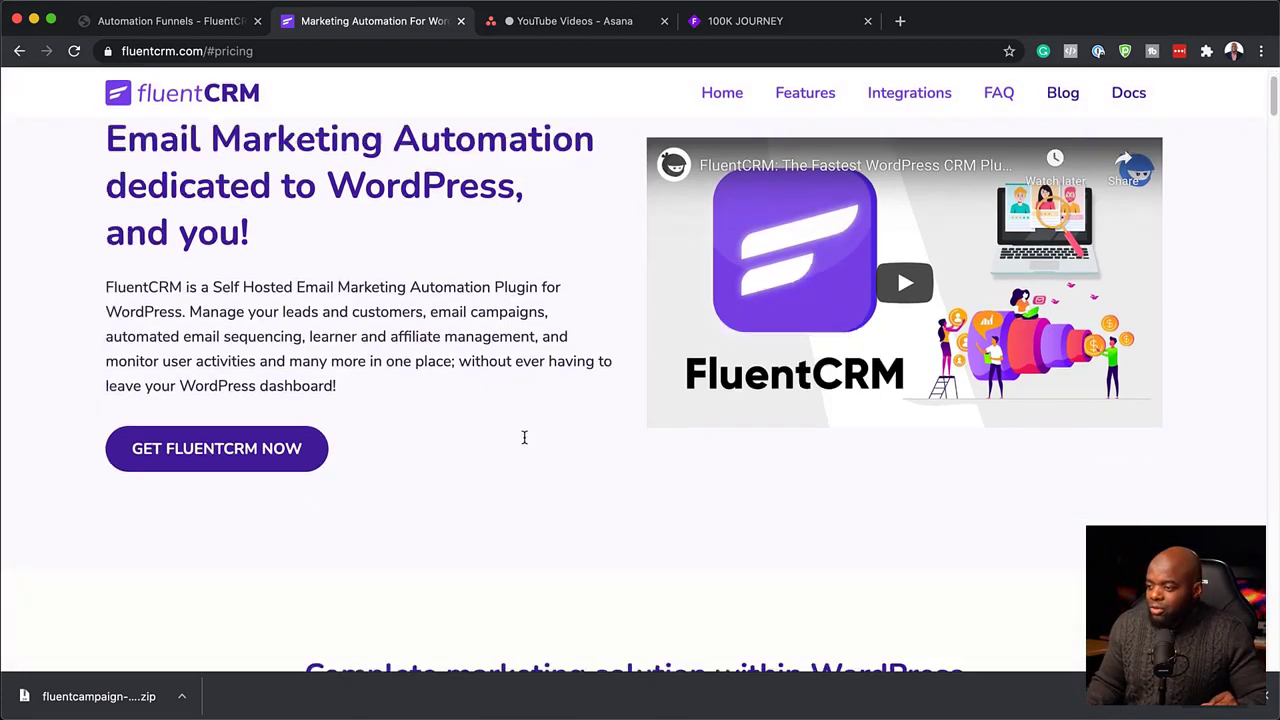
pyautogui.scroll(-12, 524, 437)
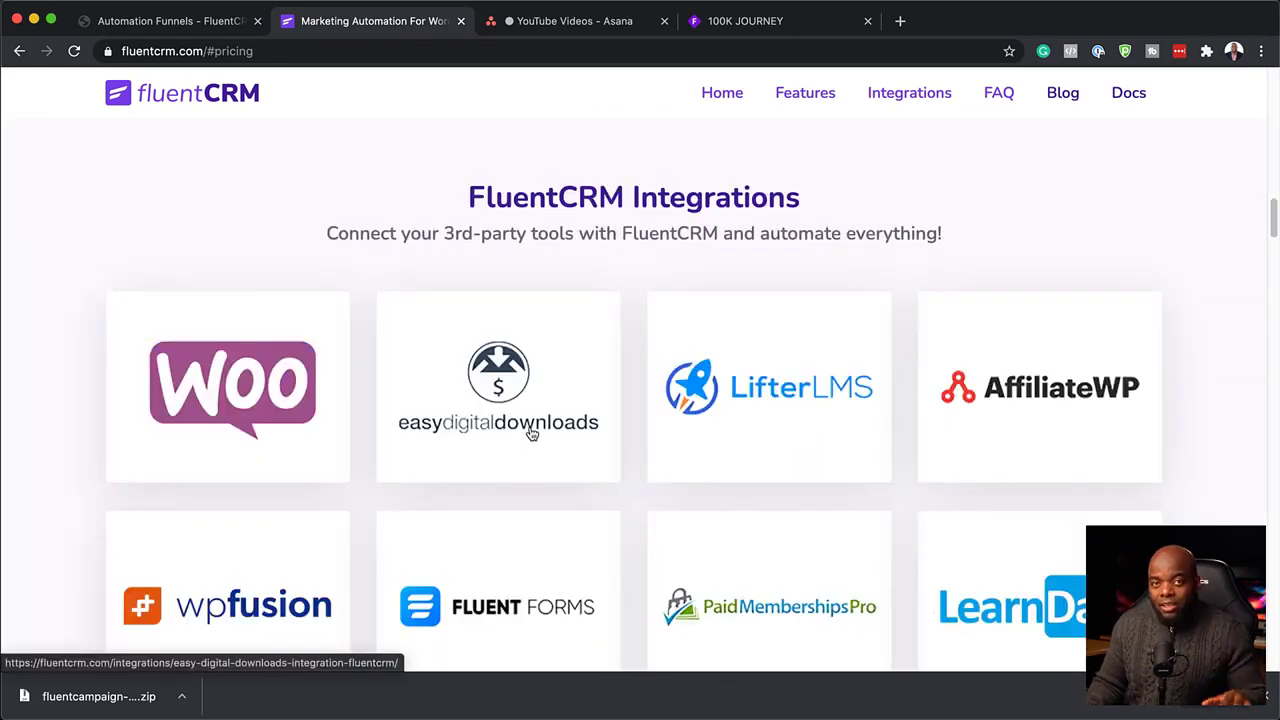
pyautogui.scroll(-2, 528, 436)
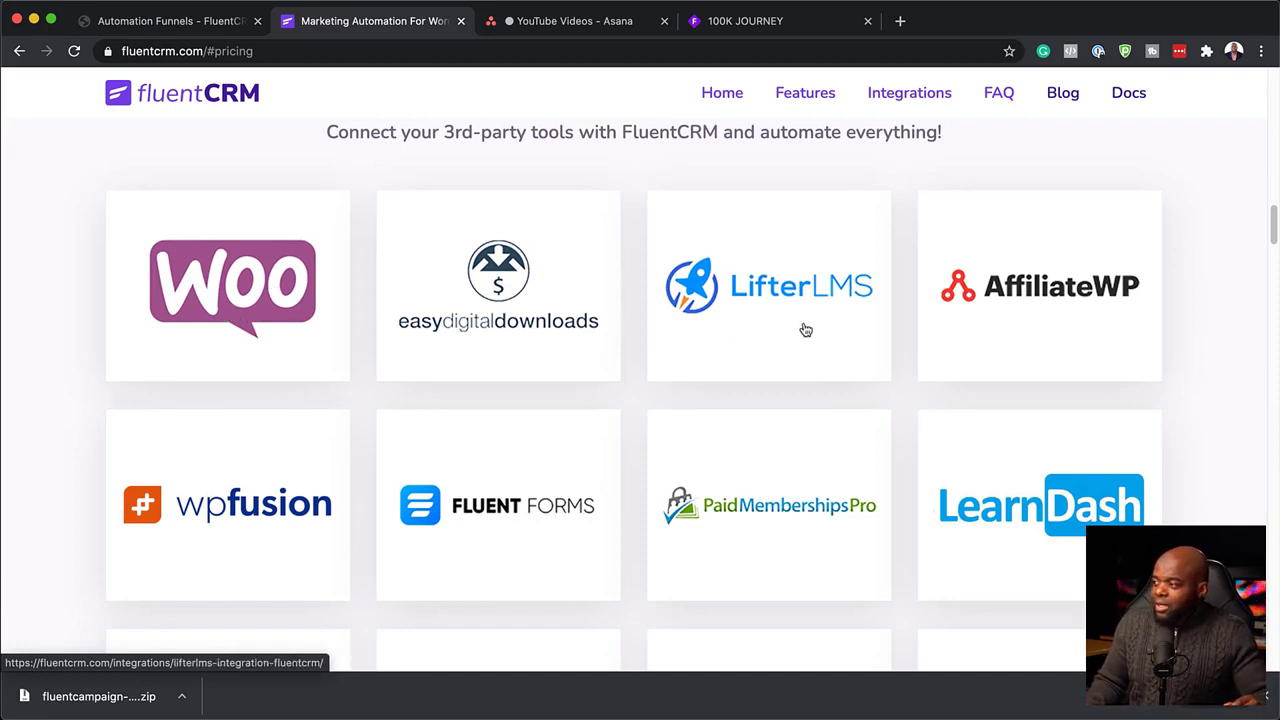
pyautogui.scroll(-1, 760, 449)
pyautogui.scroll(-5, 760, 450)
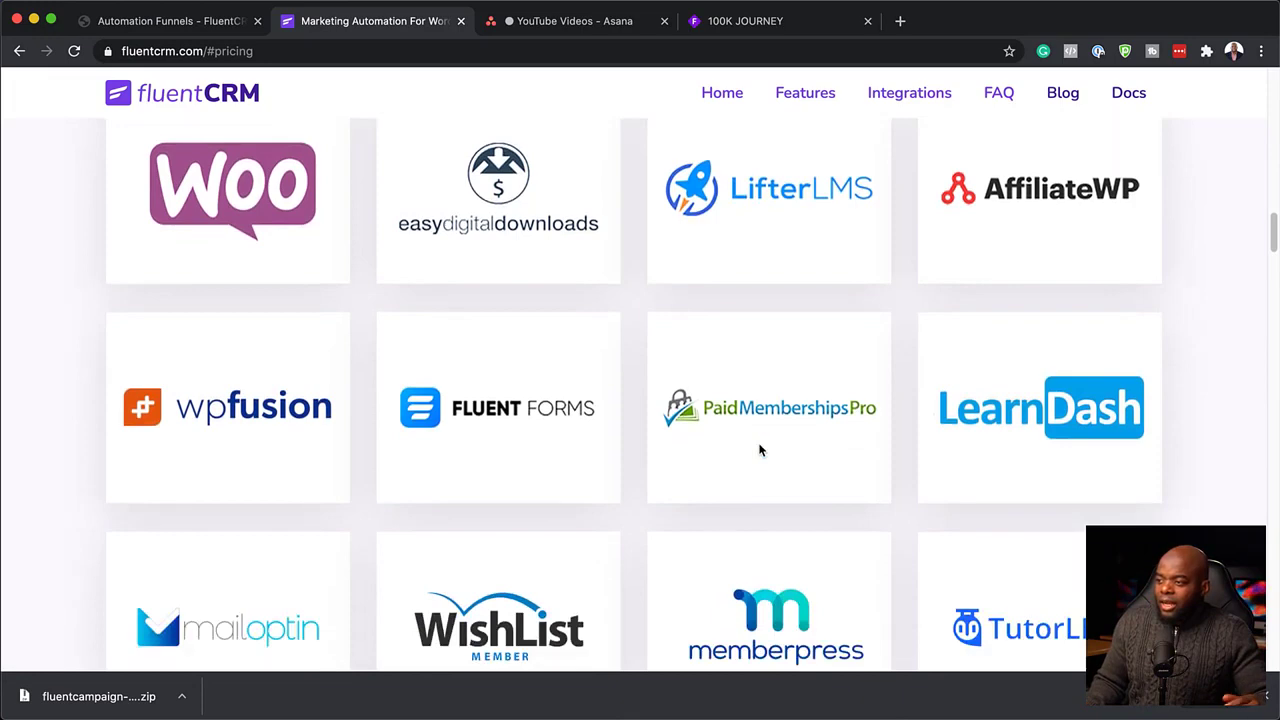
pyautogui.scroll(-3, 760, 450)
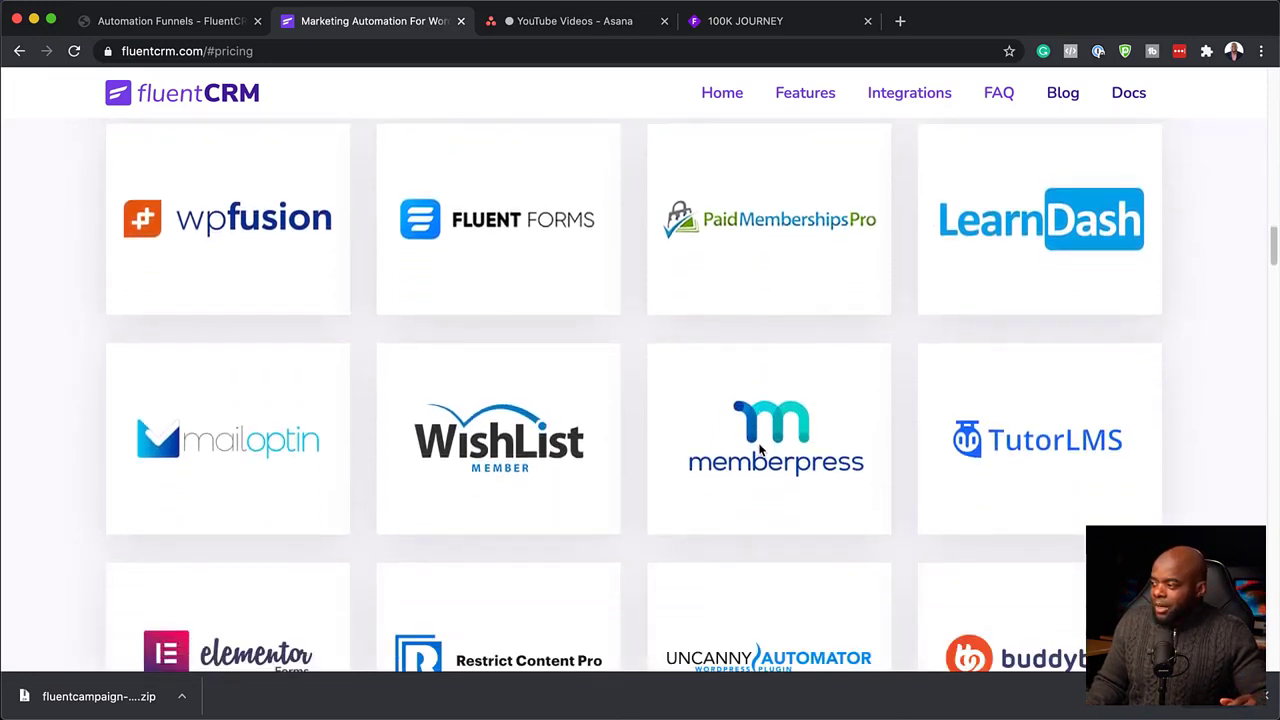
pyautogui.scroll(-5, 940, 406)
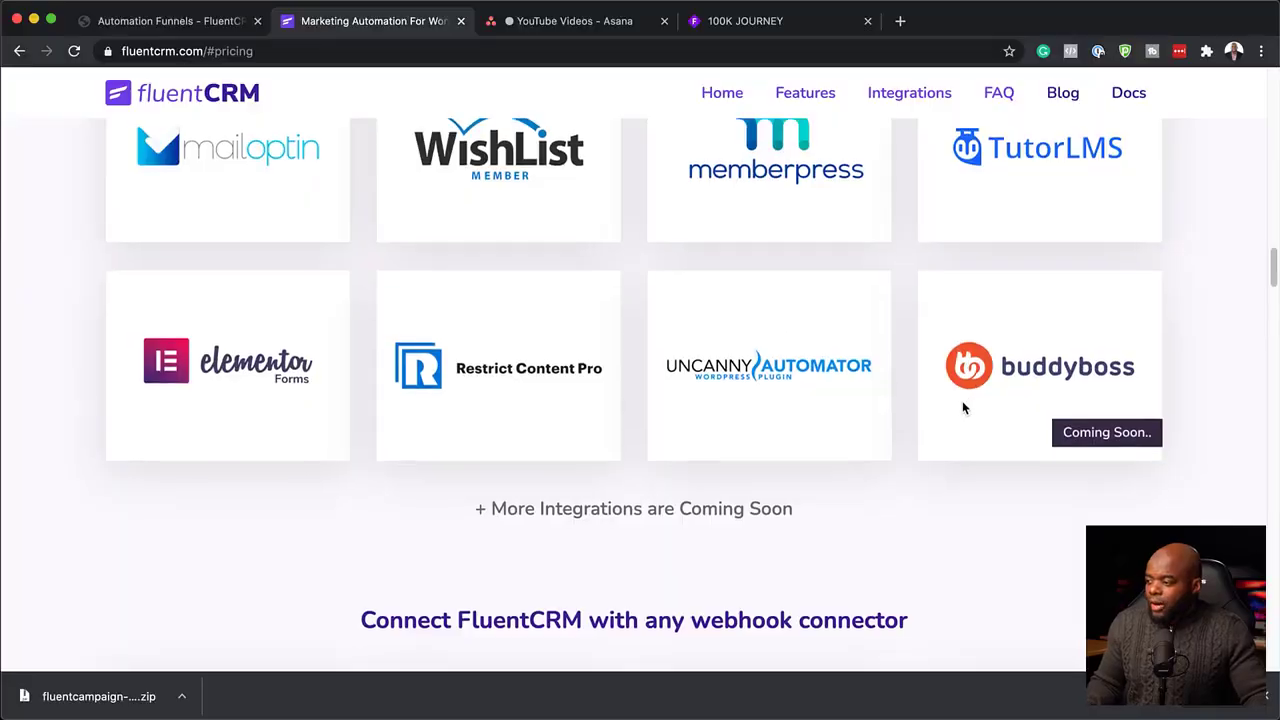
pyautogui.scroll(-5, 963, 404)
pyautogui.scroll(-10, 963, 404)
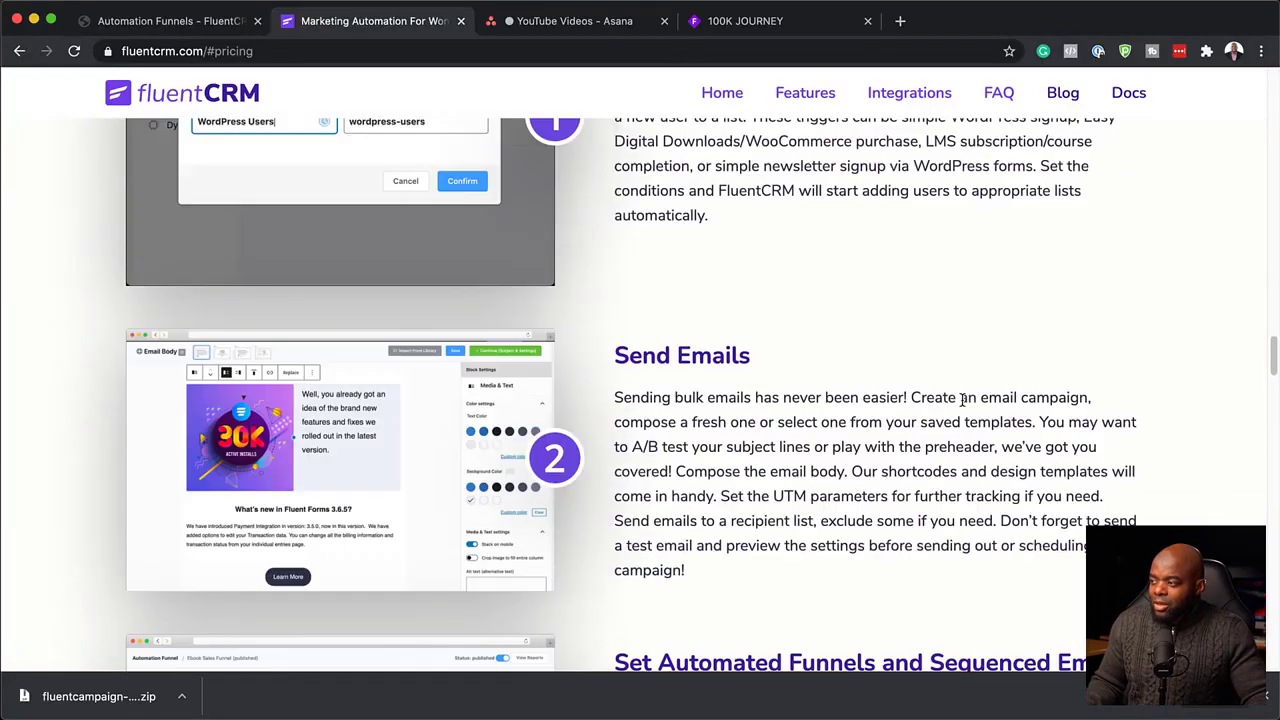
pyautogui.scroll(-15, 963, 404)
pyautogui.scroll(-5, 963, 405)
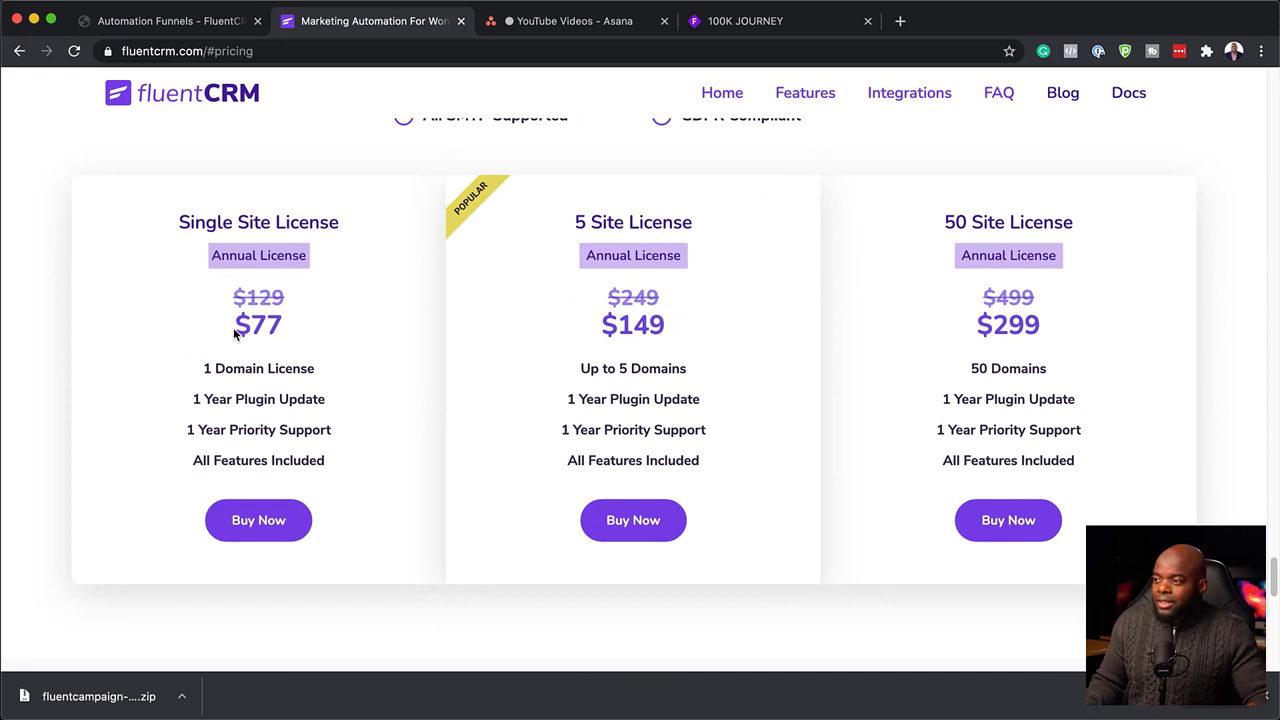
# Highlight the $77 Single Site price, clear it, then highlight the $149 5 Site price.
pyautogui.moveTo(238, 328); pyautogui.dragTo(275, 321)
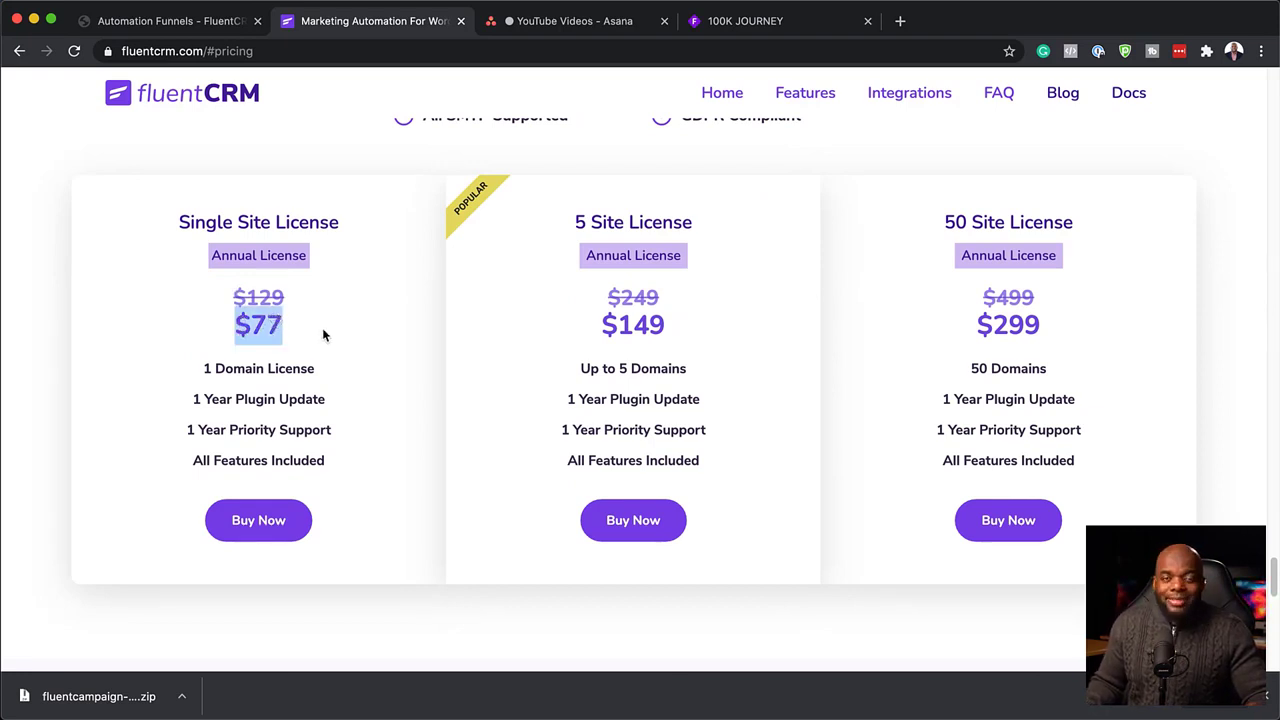
pyautogui.click(712, 288)
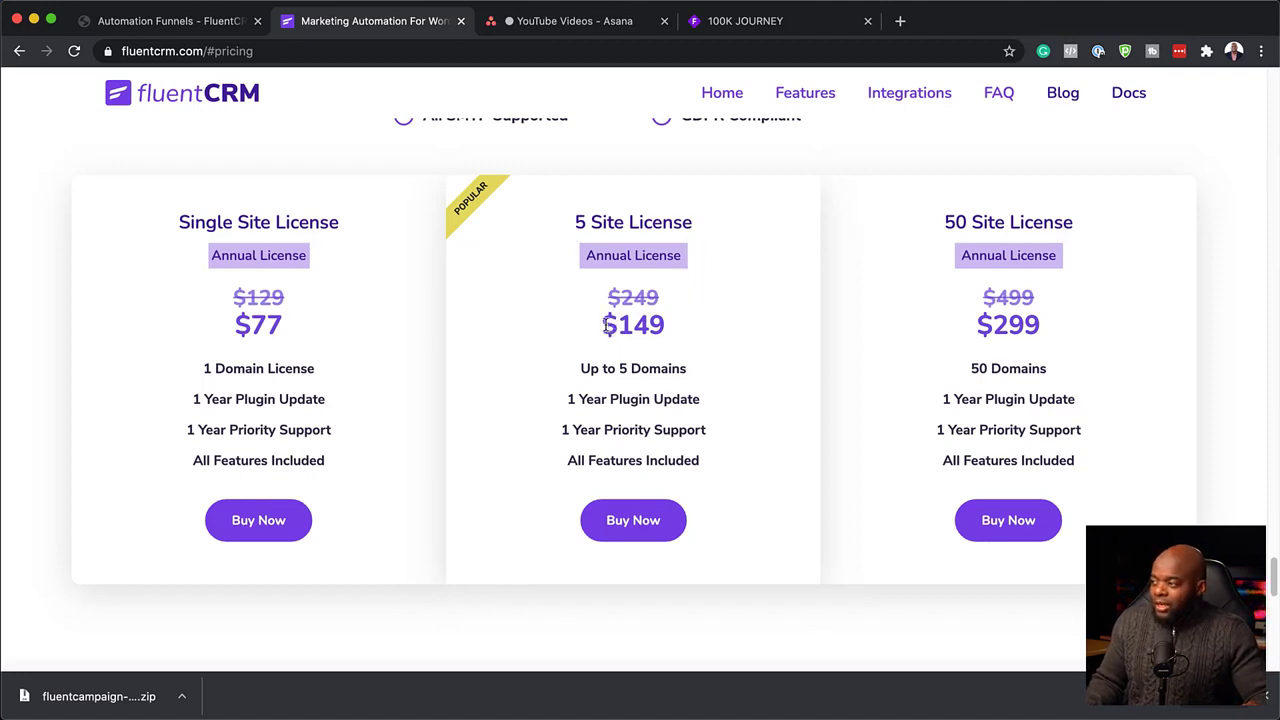
pyautogui.moveTo(606, 327); pyautogui.dragTo(674, 326)
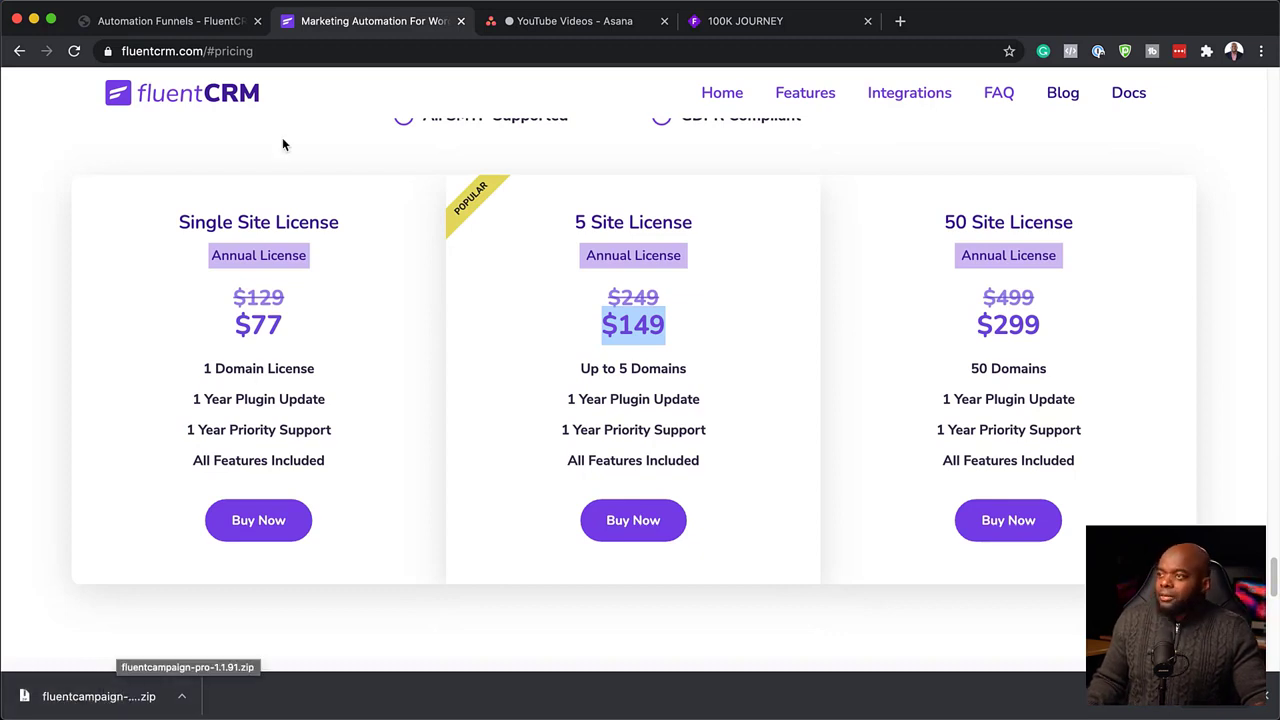
# Upload fluentcampaign-pro-1.1.91.zip under Plugins > Add New and activate the FluentCRM Pro add-on.
pyautogui.click(197, 28)
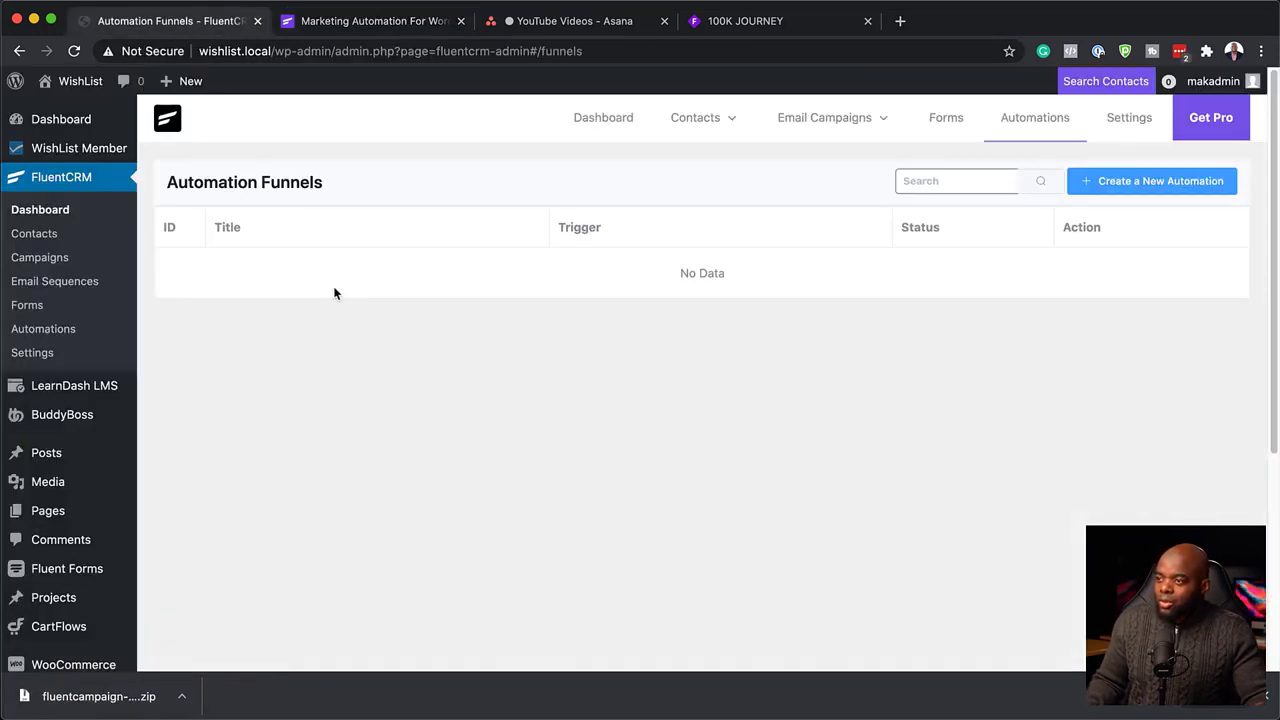
pyautogui.scroll(-1, 70, 592)
pyautogui.moveTo(86, 591)
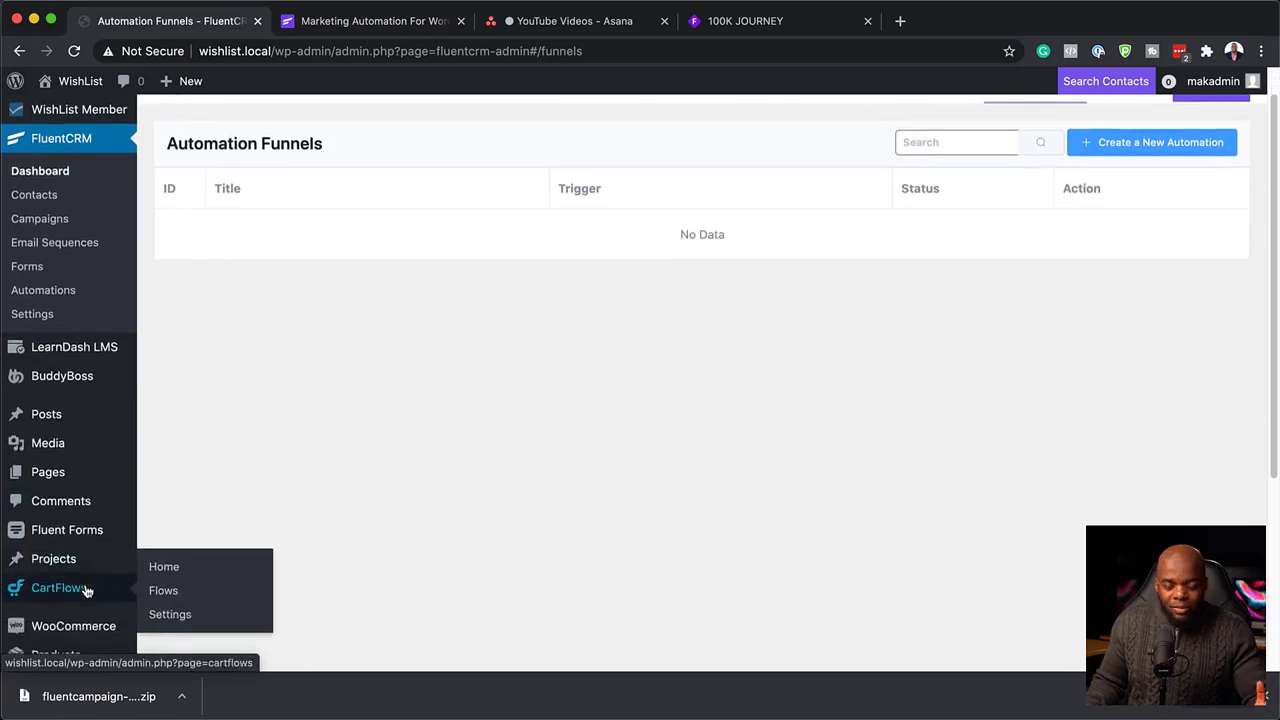
pyautogui.scroll(-5, 86, 590)
pyautogui.scroll(-2, 86, 588)
pyautogui.moveTo(68, 497)
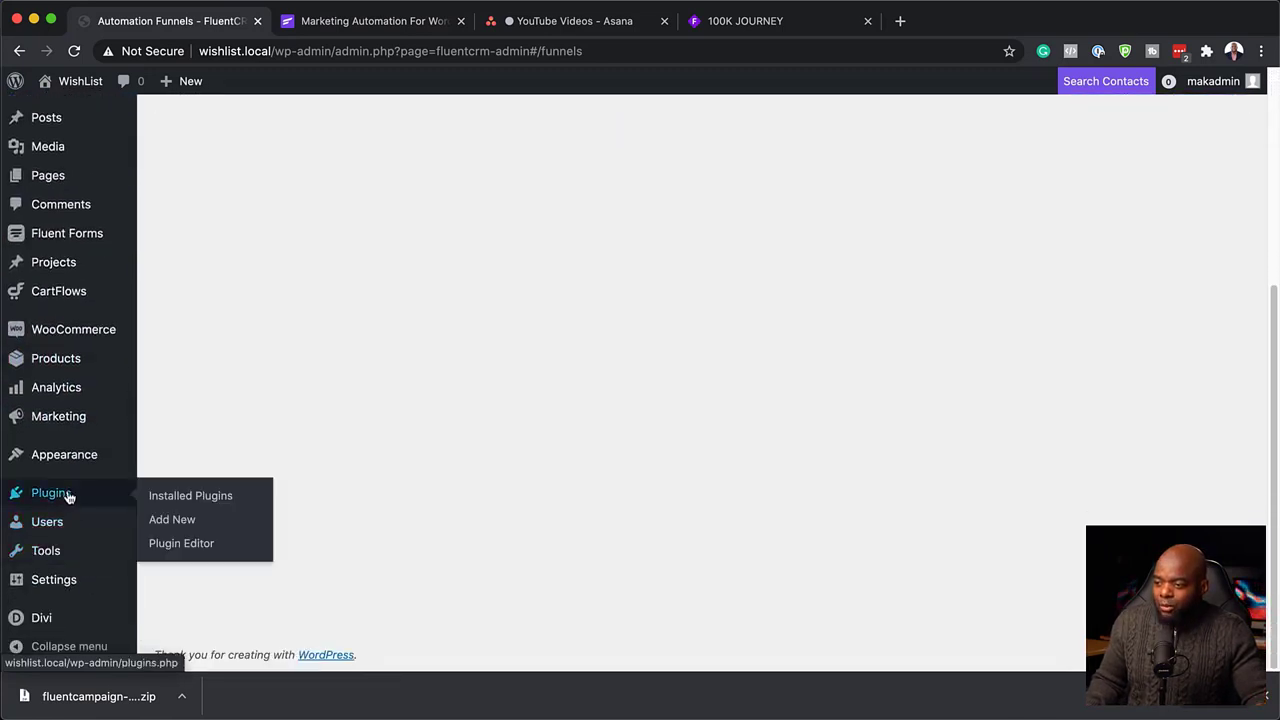
pyautogui.click(171, 521)
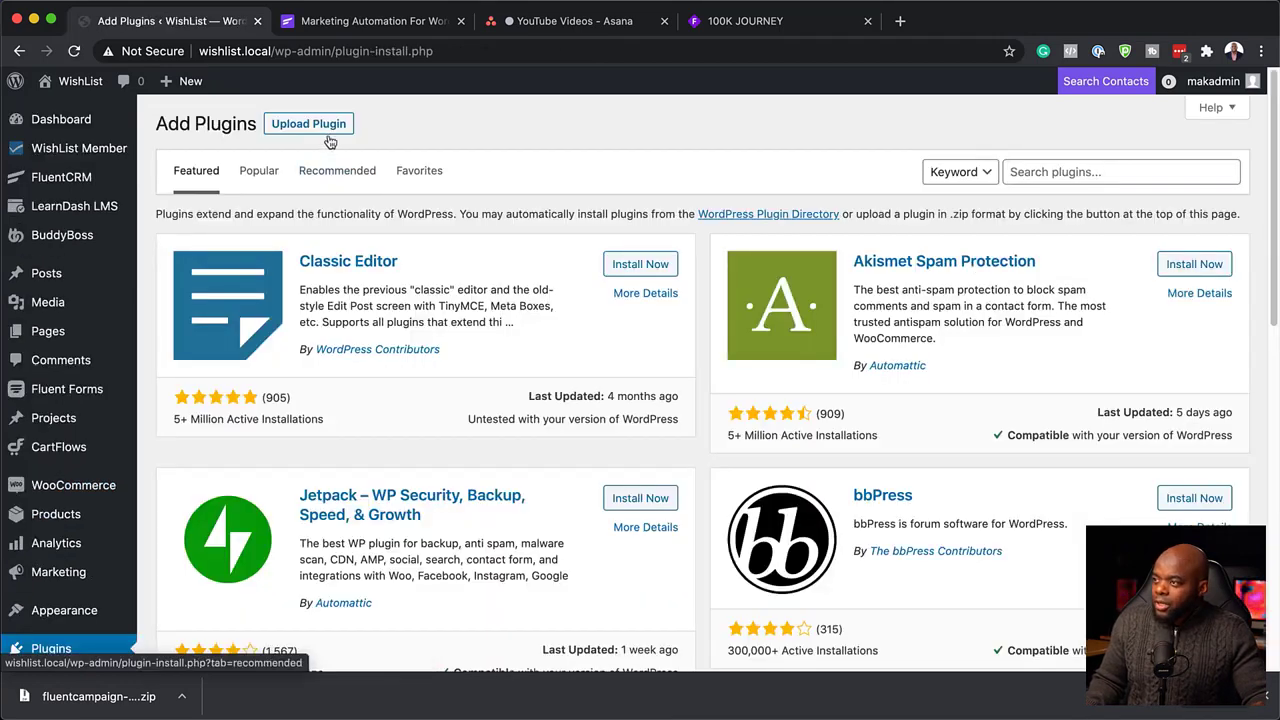
pyautogui.click(327, 128)
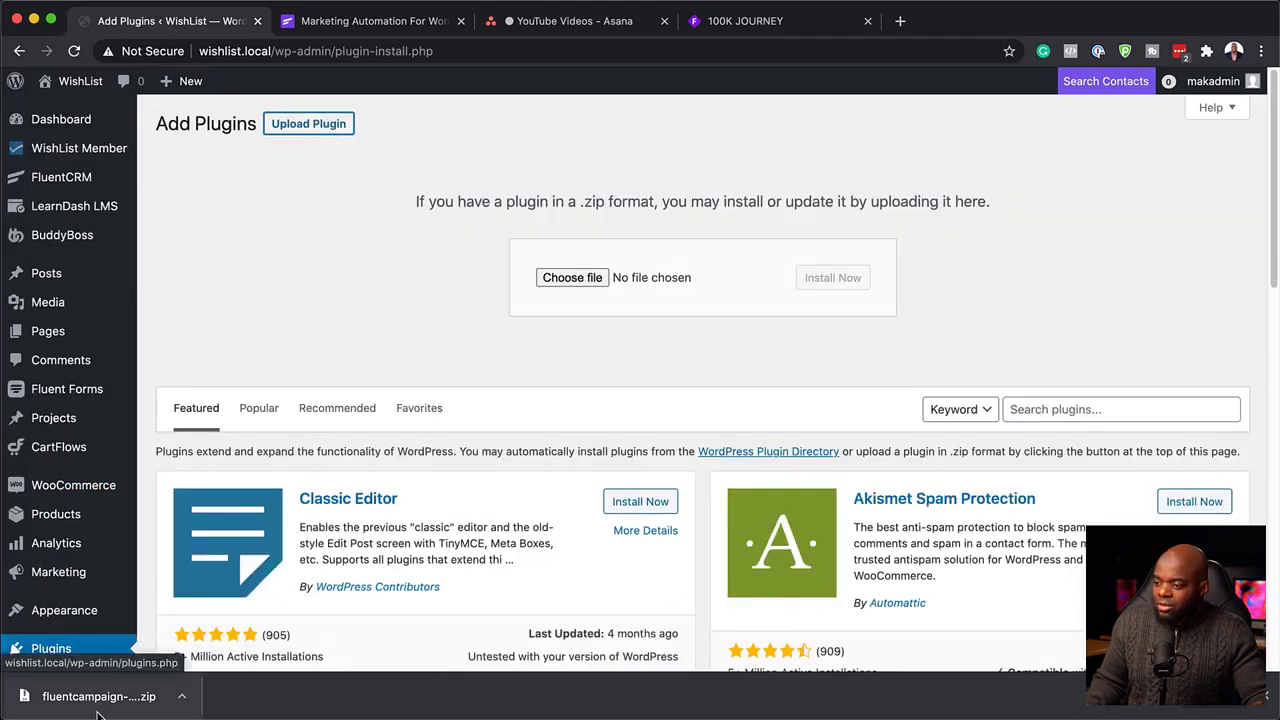
pyautogui.moveTo(100, 706); pyautogui.dragTo(648, 350)
pyautogui.moveTo(681, 277); pyautogui.dragTo(683, 281)
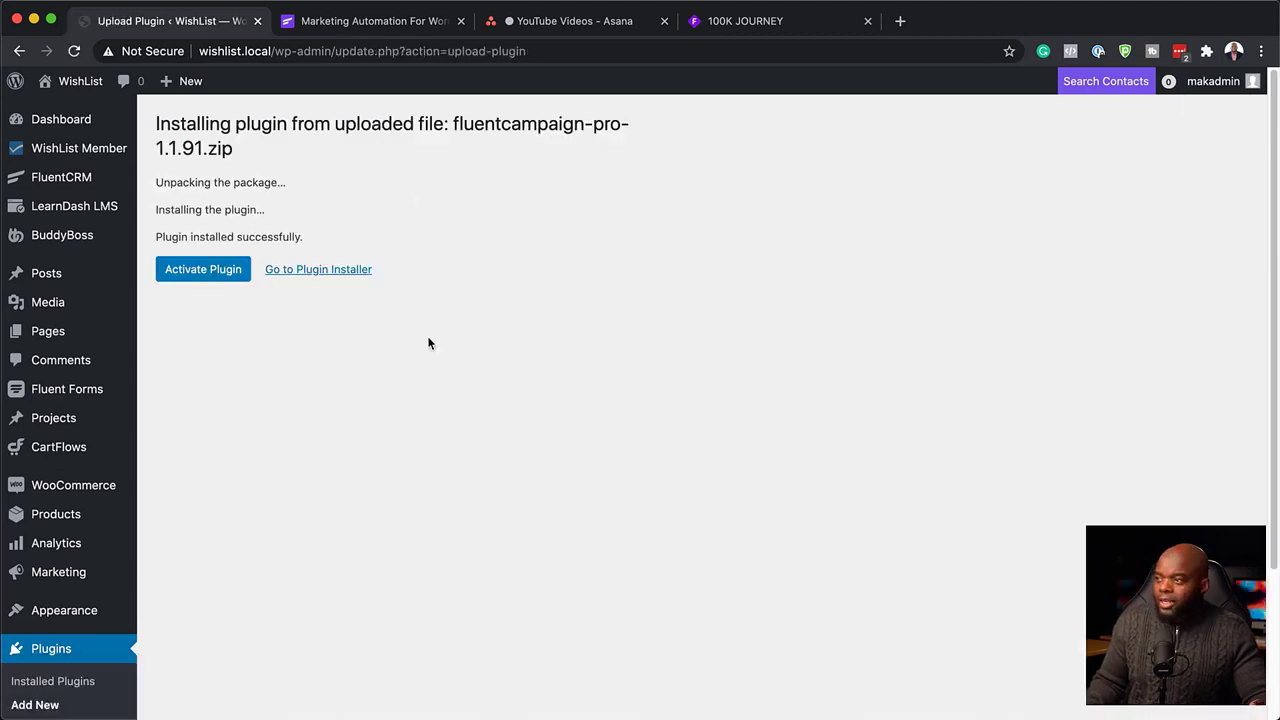
pyautogui.click(203, 272)
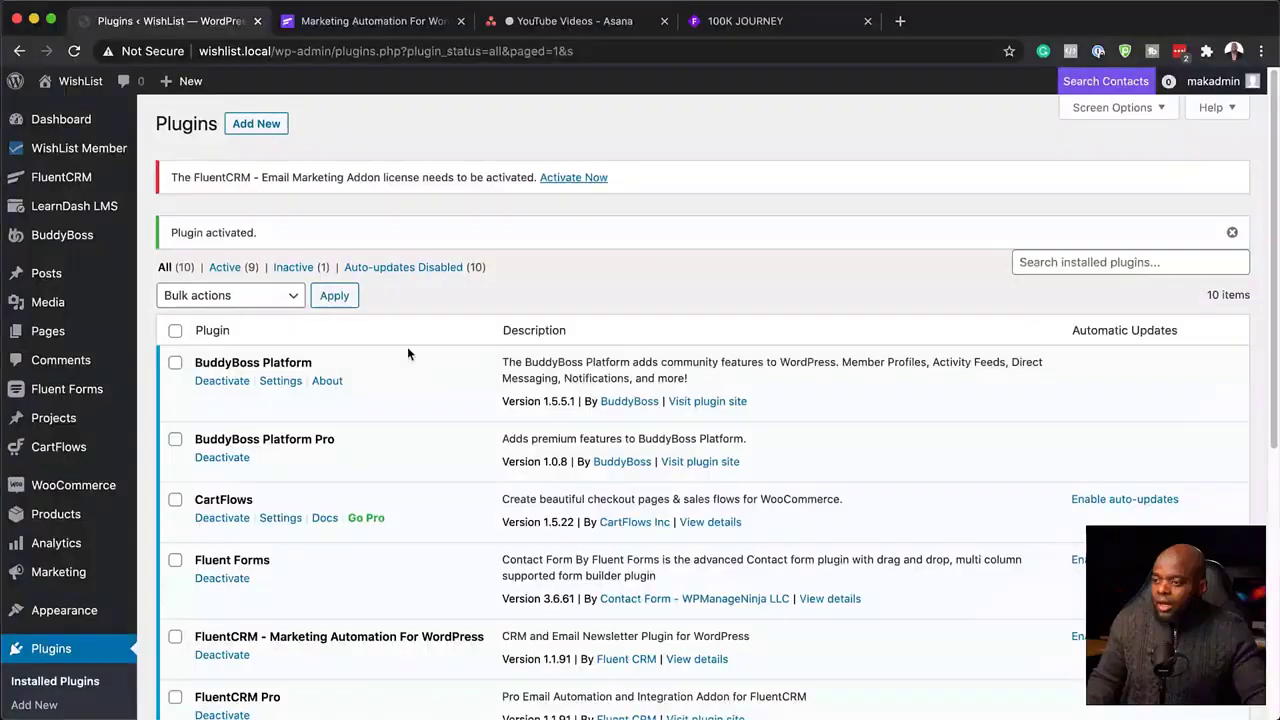
# Start a new blank WooCommerce product from Products > Add New.
pyautogui.scroll(-1, 123, 469)
pyautogui.moveTo(60, 507)
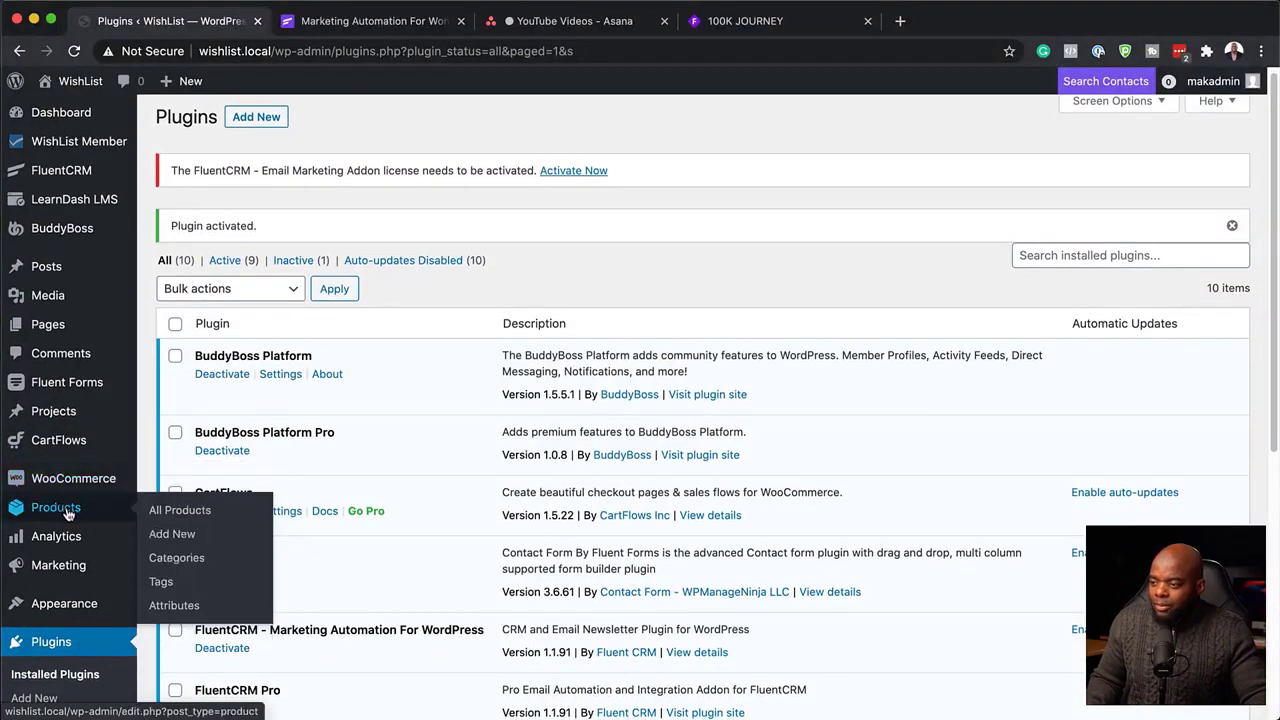
pyautogui.click(182, 536)
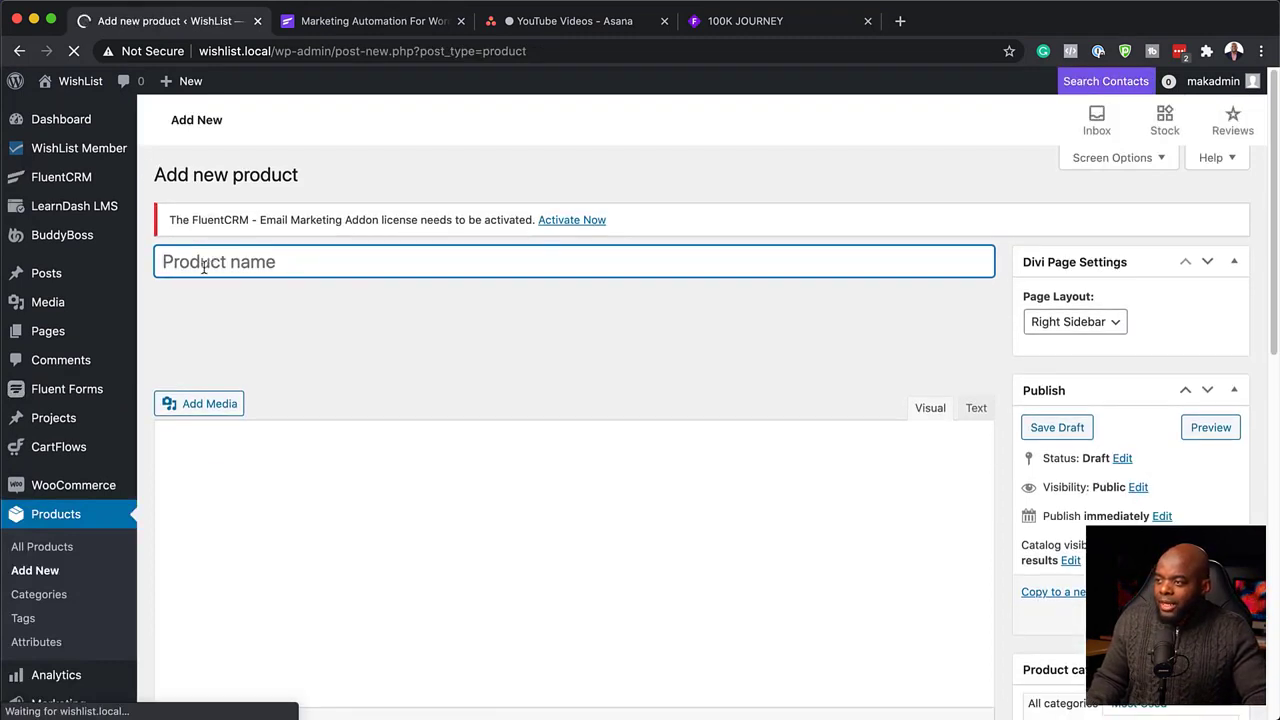
# Activate the FluentCRM Email Marketing Addon by verifying the Pro license key on License Management.
pyautogui.click(575, 222)
pyautogui.click(766, 252)
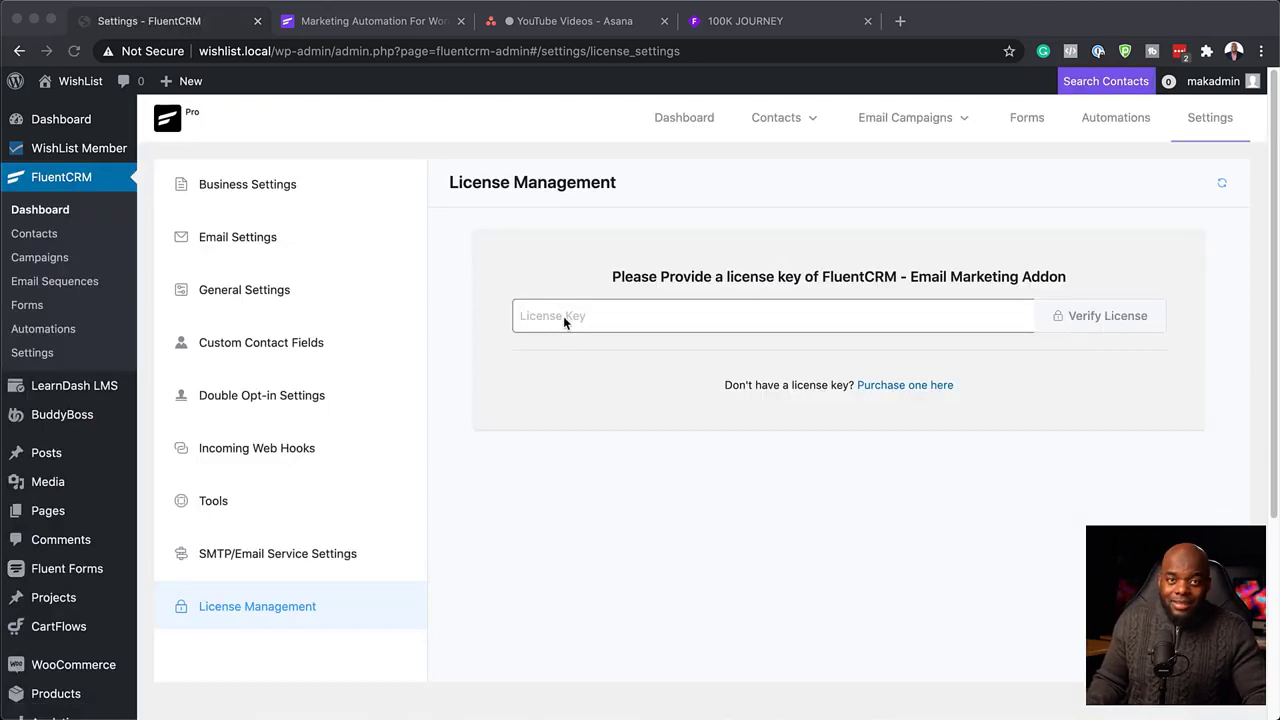
pyautogui.press('super+Tab')
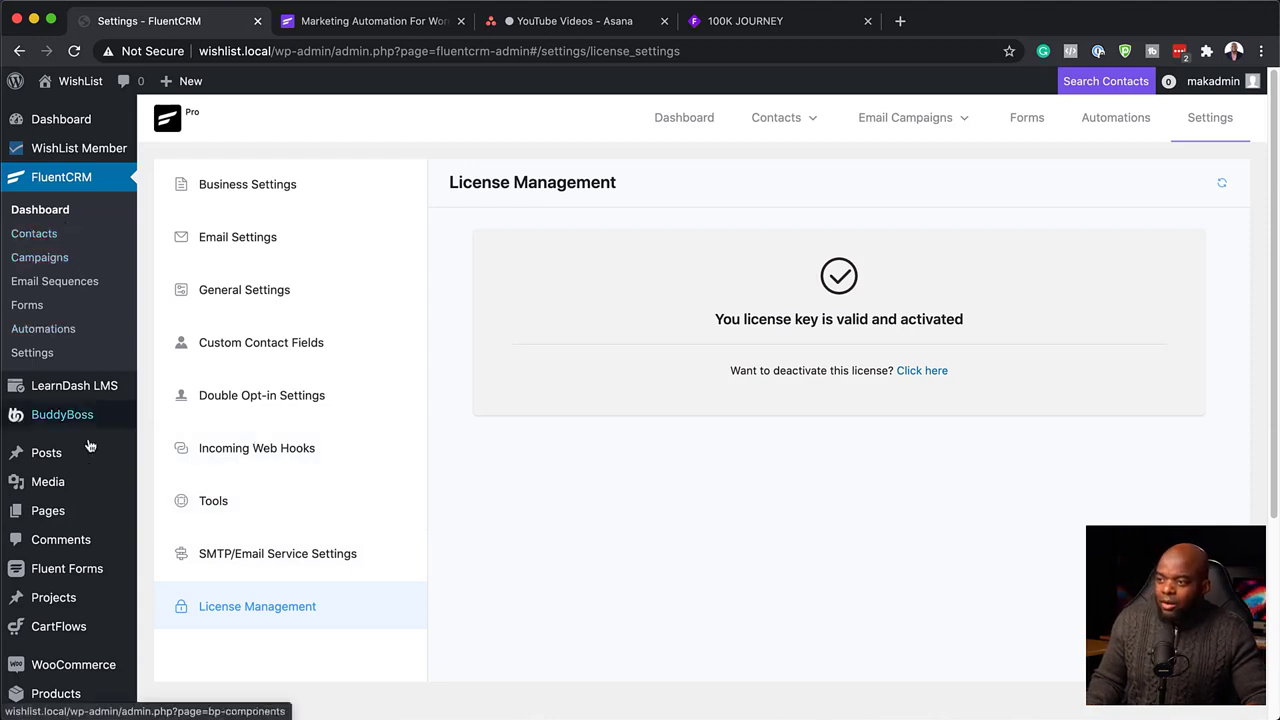
pyautogui.scroll(-1, 88, 543)
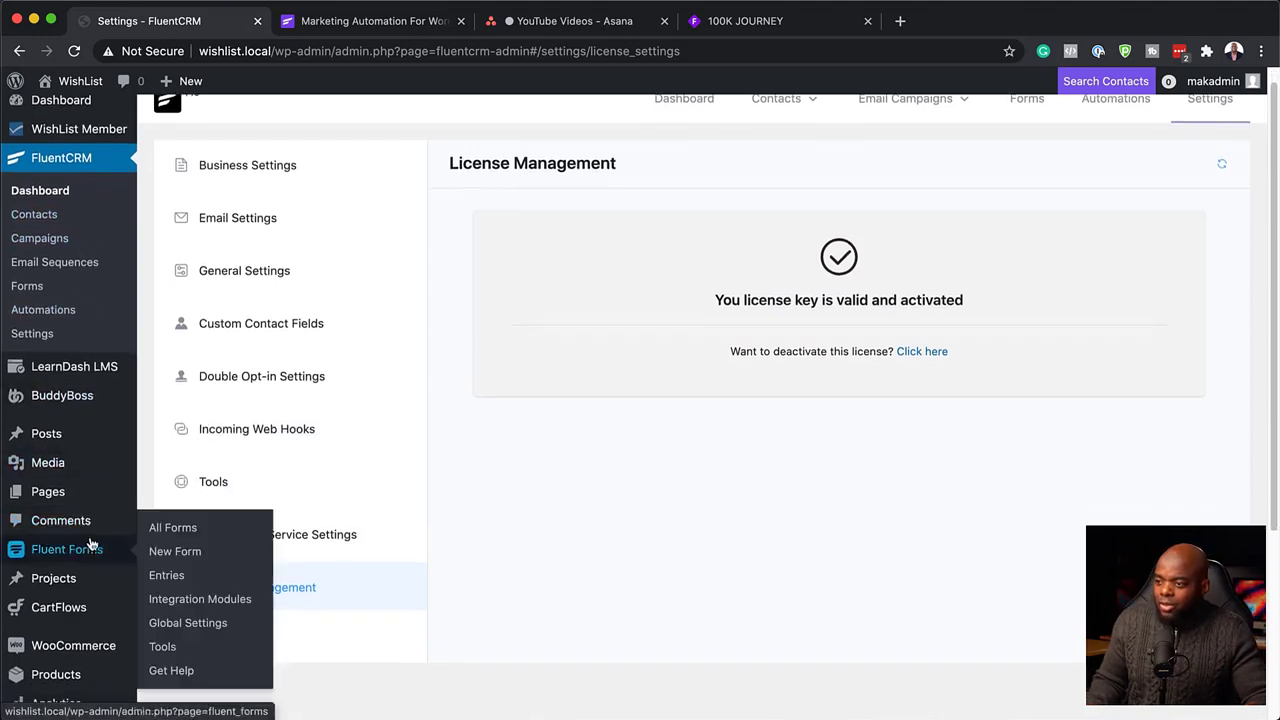
pyautogui.scroll(-3, 90, 545)
# Start a new WooCommerce product titled 'Product A' with a pasted lorem ipsum description.
pyautogui.moveTo(72, 582)
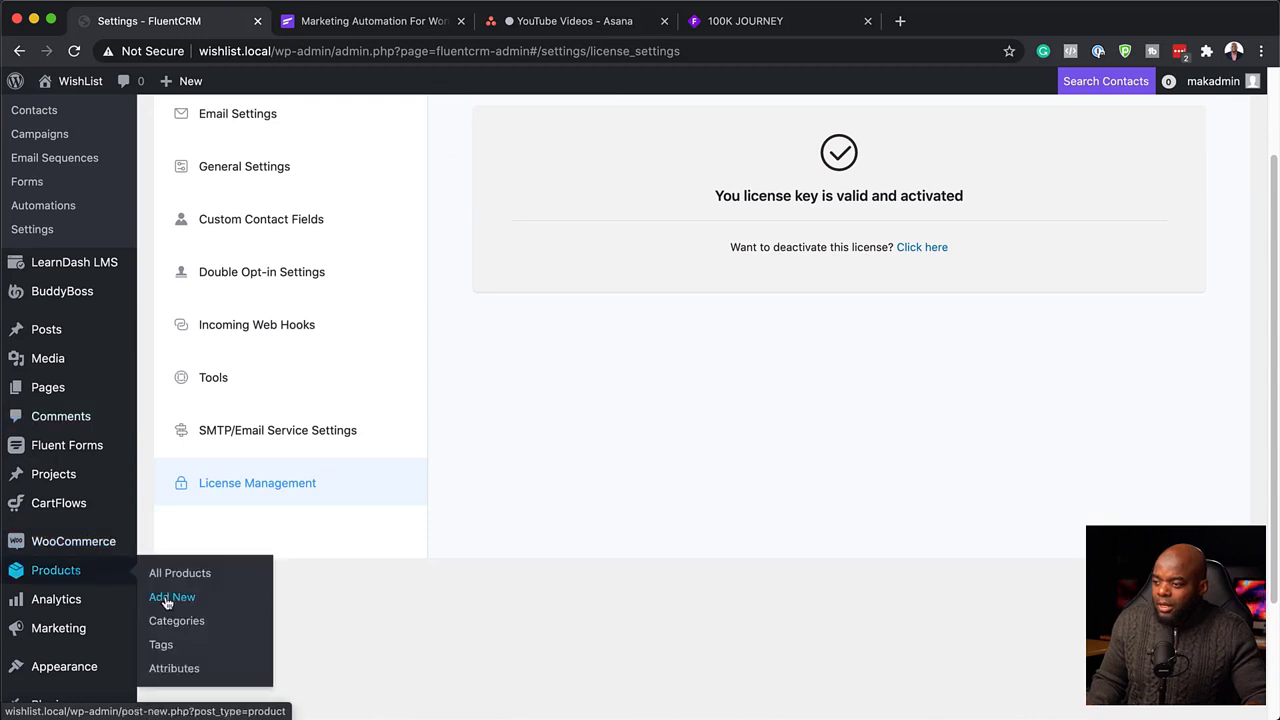
pyautogui.click(166, 599)
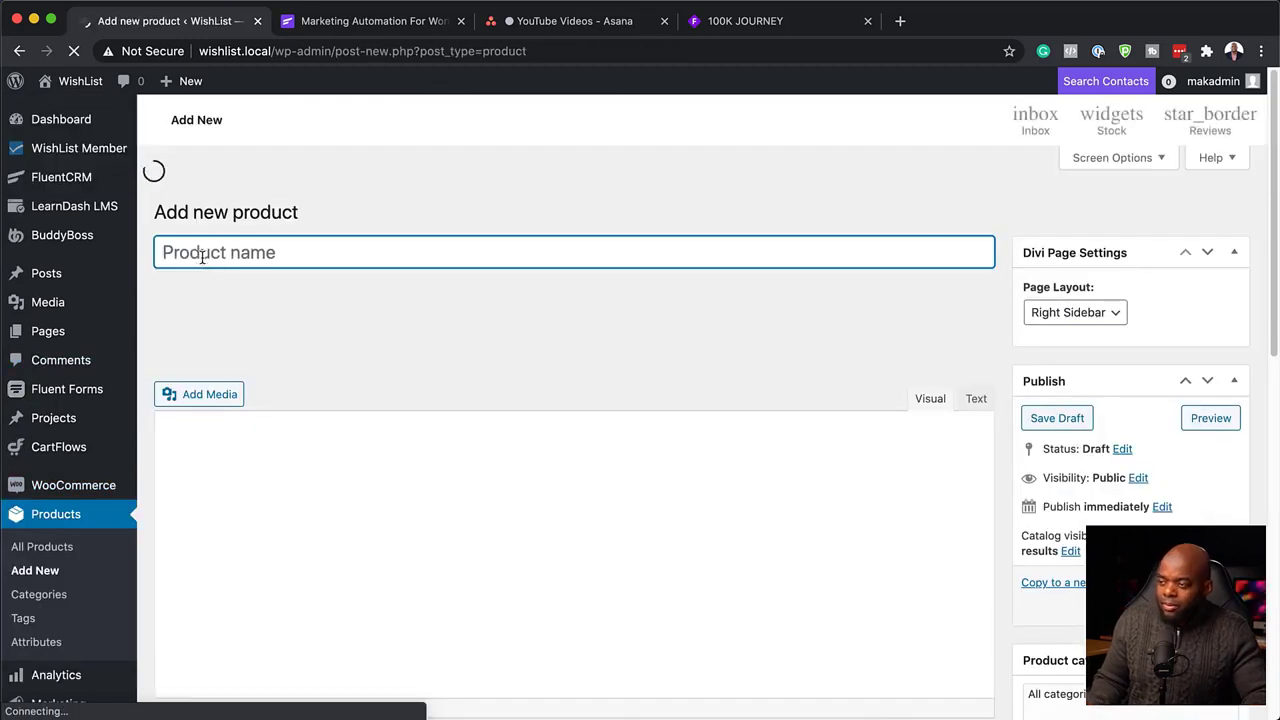
pyautogui.write('P')
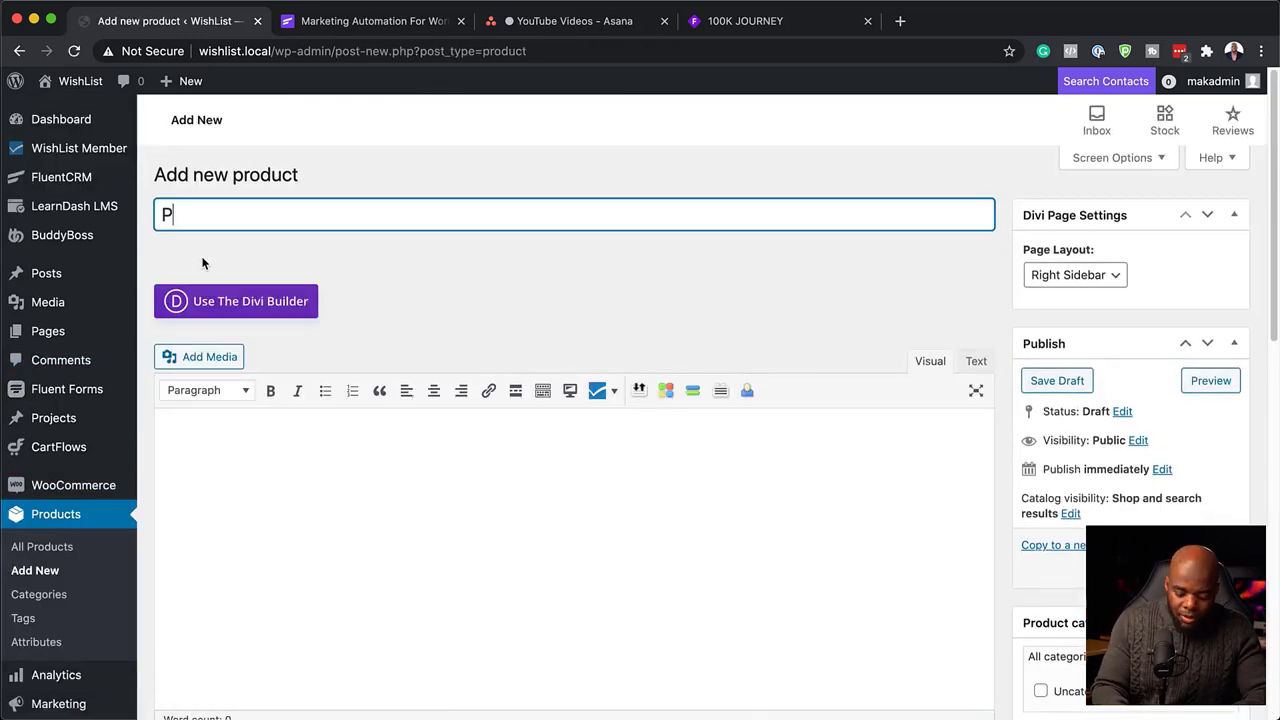
pyautogui.write('r')
pyautogui.write('oduct A')
pyautogui.click(231, 443)
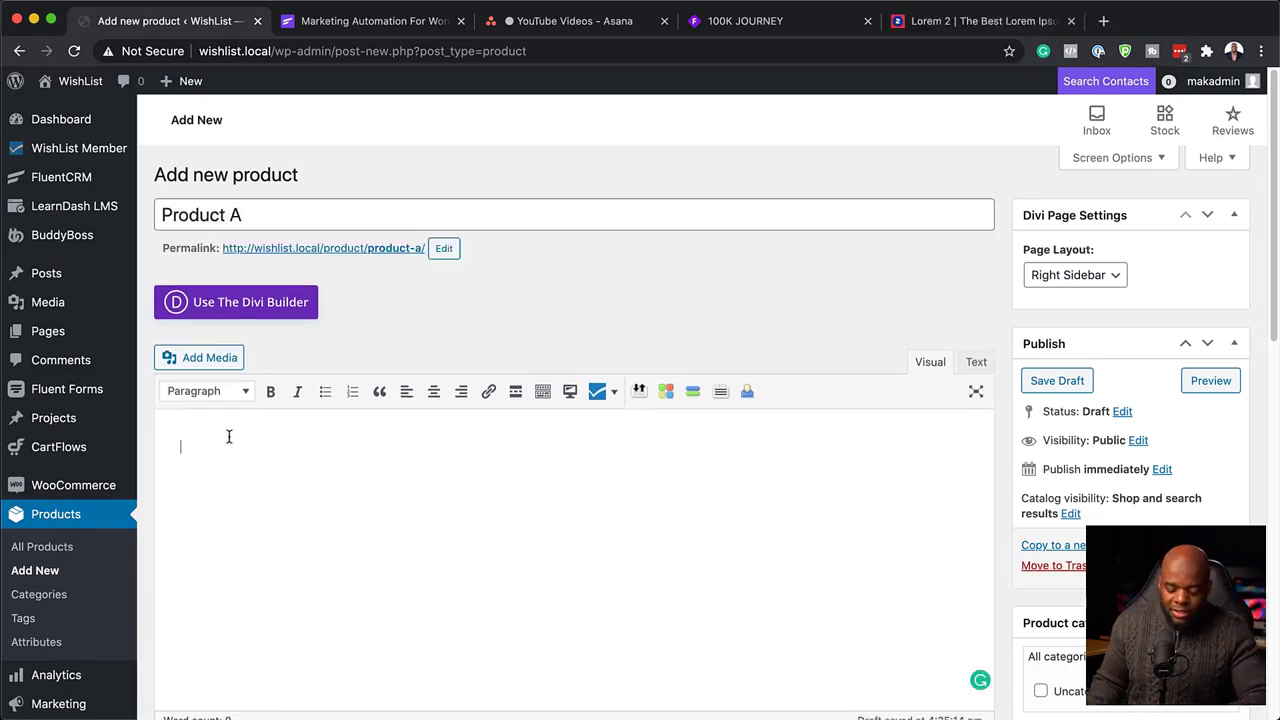
pyautogui.write('Lorem ipsum dolor sit amet, consectetuer adipiscing elit. Donec odio. Quisque volutpat mattis eros. Nullam malesuada erat ut turpis. Suspendisse urna nibh, viverra non, semper suscipit, posuere a, pede.  Donec nec justo eget felis facilisis fermentum. Aliquam porttitor mauris sit amet orci. Aenean dignissim pellentesque felis.  Morbi in sem quis dui placerat ornare. Pellentesque odio nisi, euismod in, pharetra a, ultricies in, diam. Sed arcu. Cras consequat.  Praesent dapibus, neque id cursus faucibus, tortor neque egestas auguae, eu vulputate magna eros eu erat. Aliquam erat volutpat. Nam dui mi, tincidunt quis, accumsan porttitor, facilisis luctus, metus.')
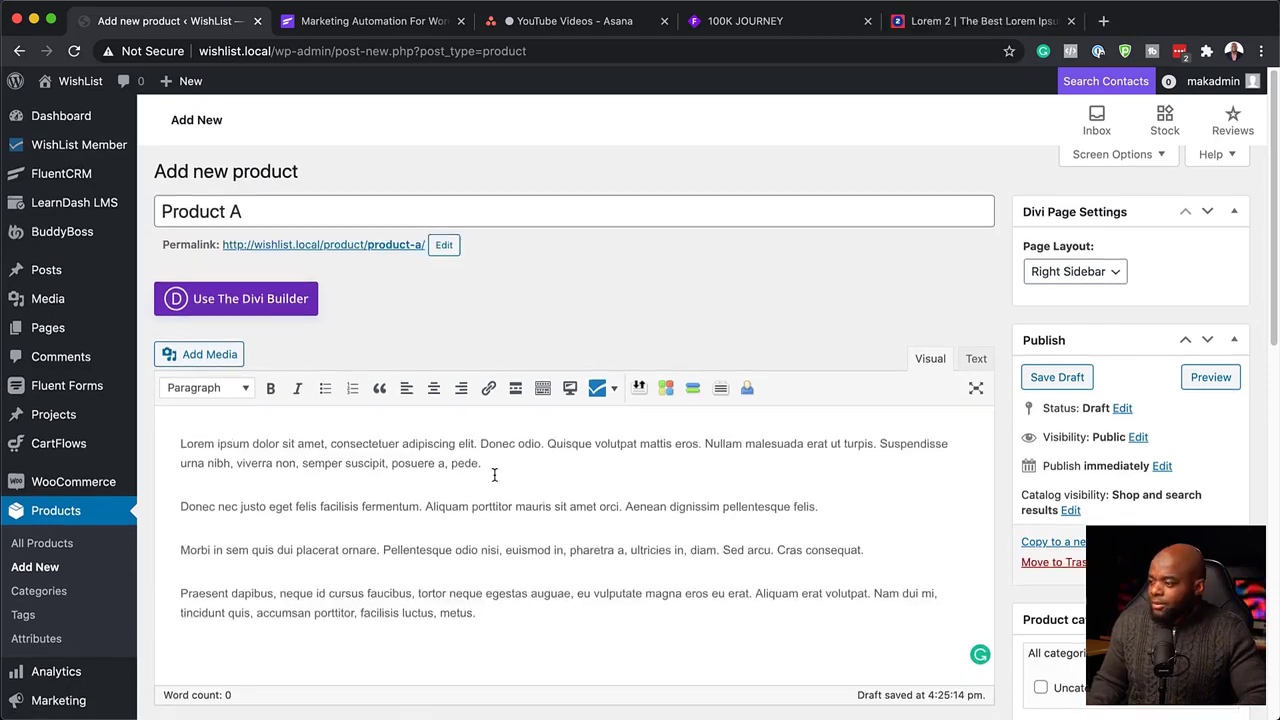
pyautogui.scroll(-5, 494, 472)
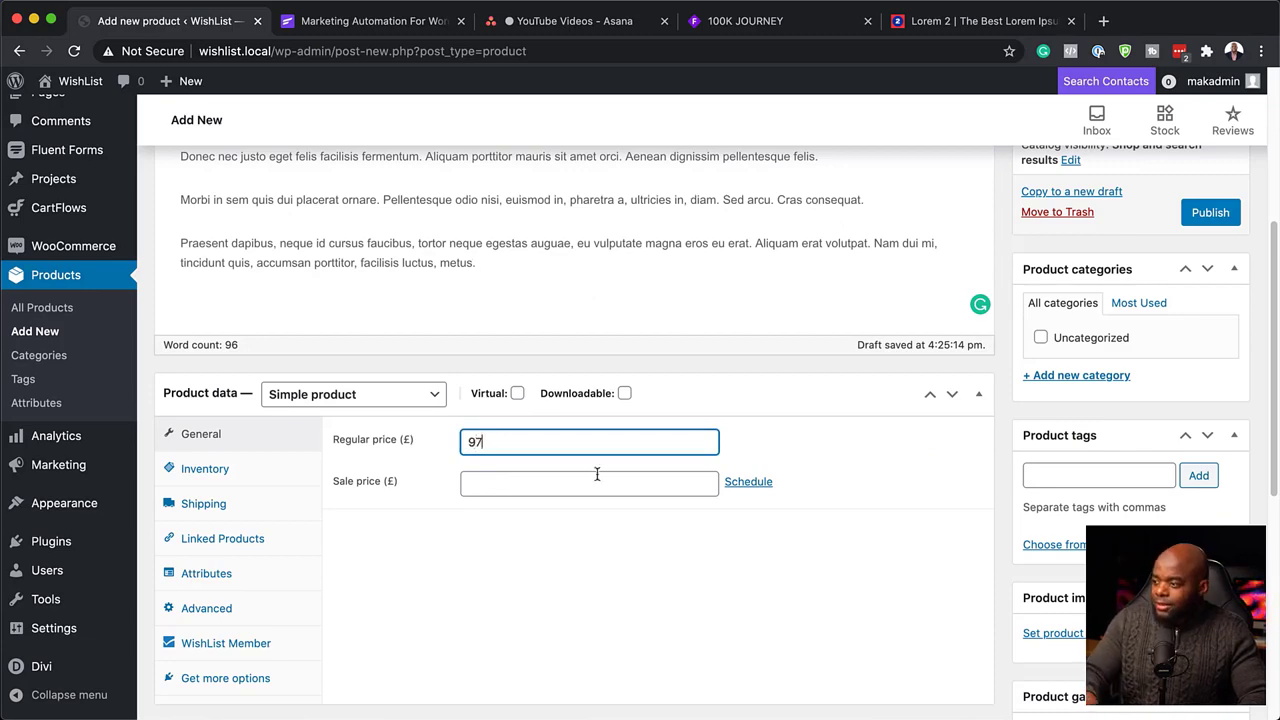
pyautogui.scroll(-5, 597, 489)
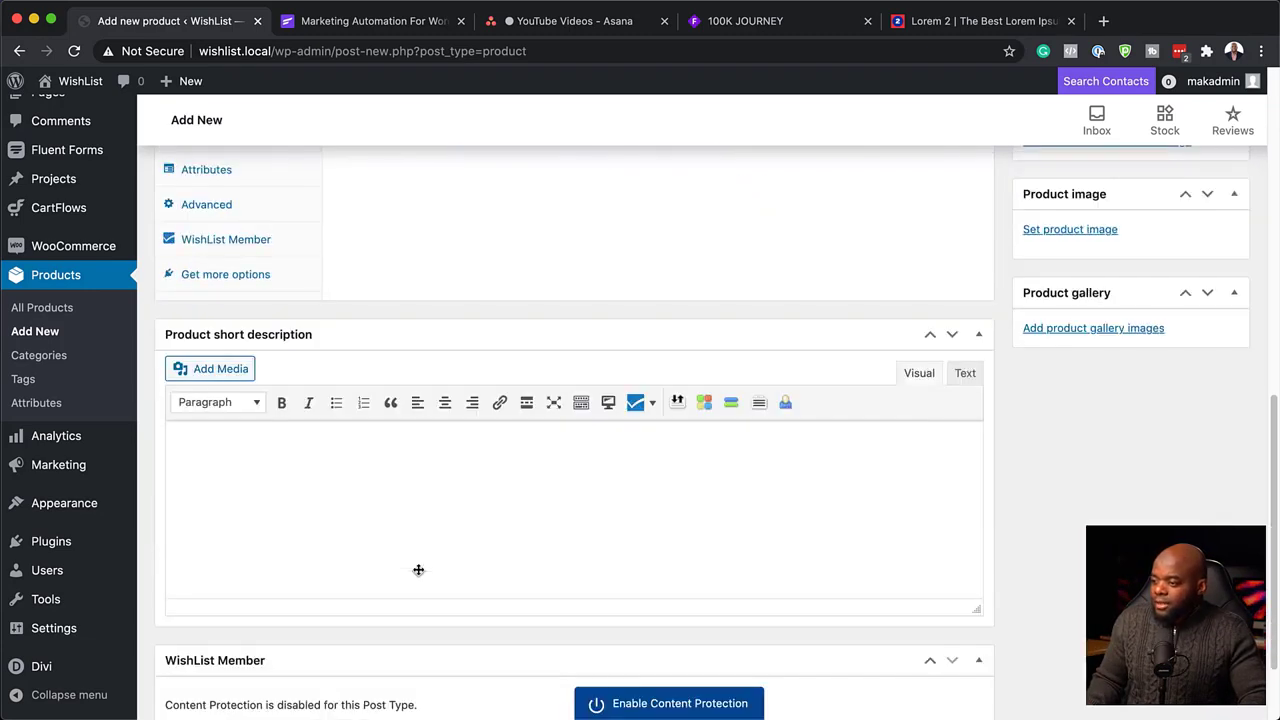
# Paste a lorem ipsum short description and trim it down to a single paragraph.
pyautogui.click(319, 468)
pyautogui.press('super+v')
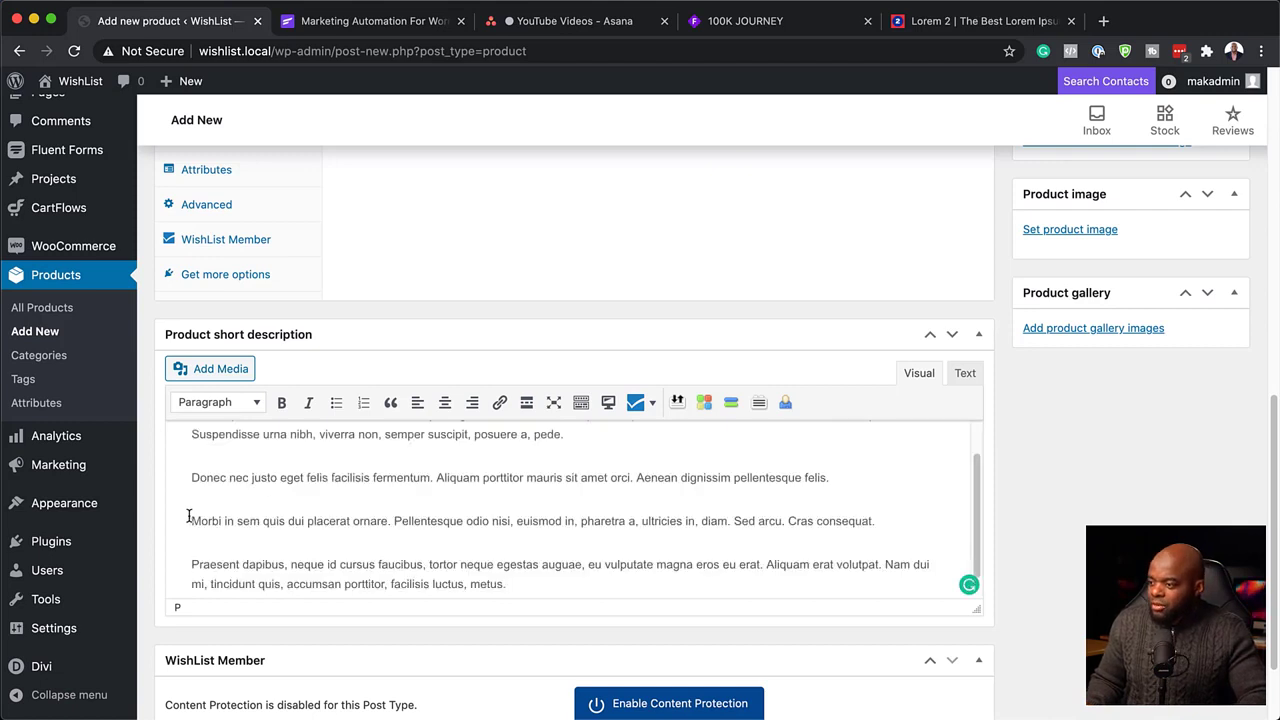
pyautogui.moveTo(195, 524); pyautogui.dragTo(532, 618)
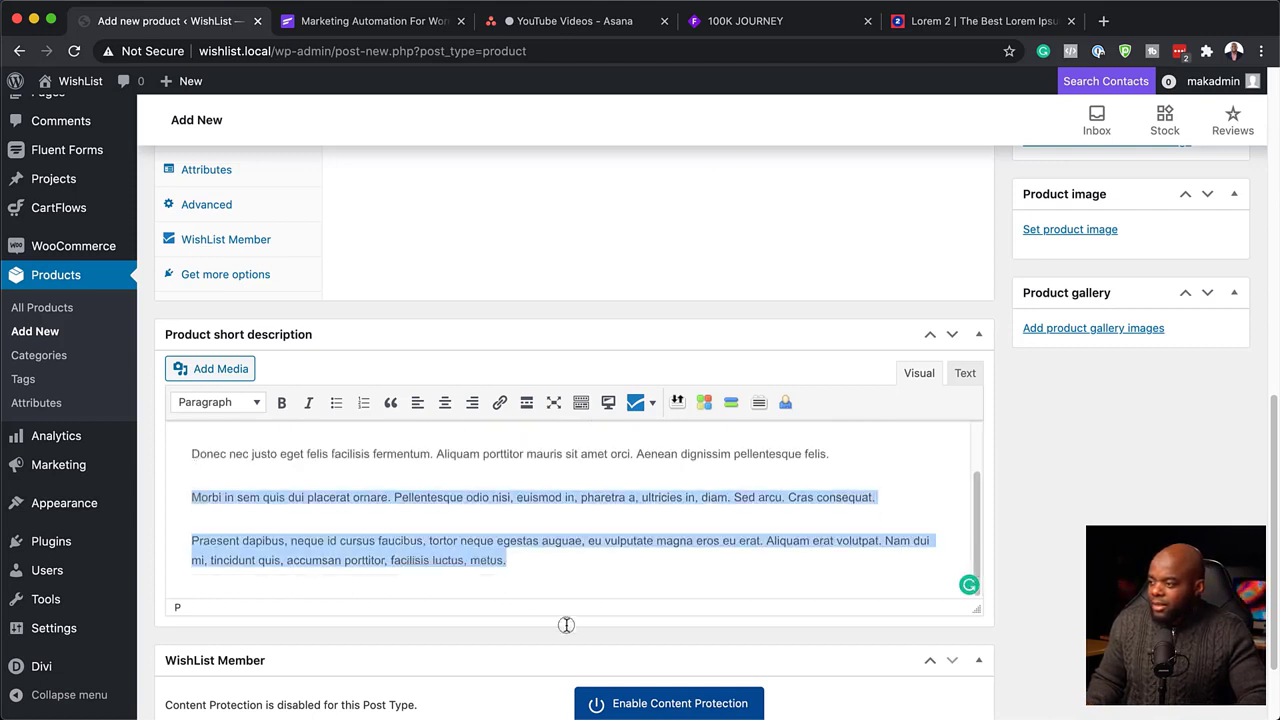
pyautogui.press('BackSpace')
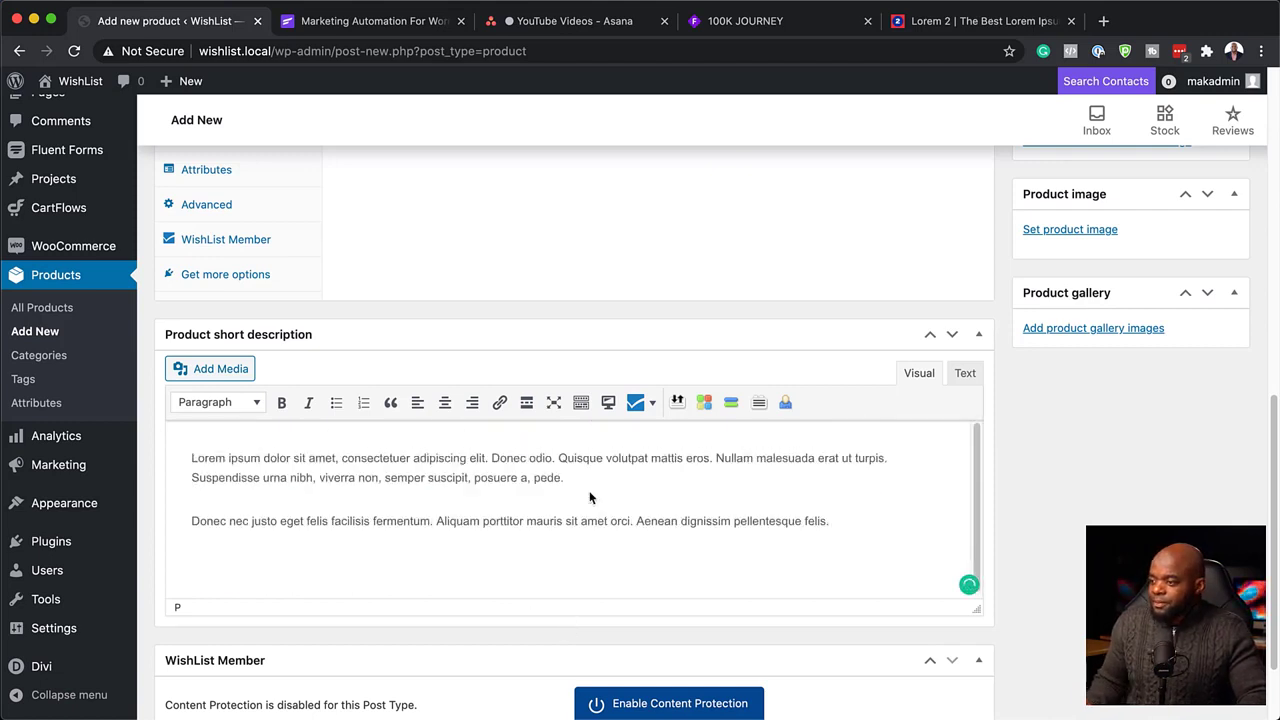
pyautogui.press('BackSpace')
pyautogui.scroll(4, 672, 541)
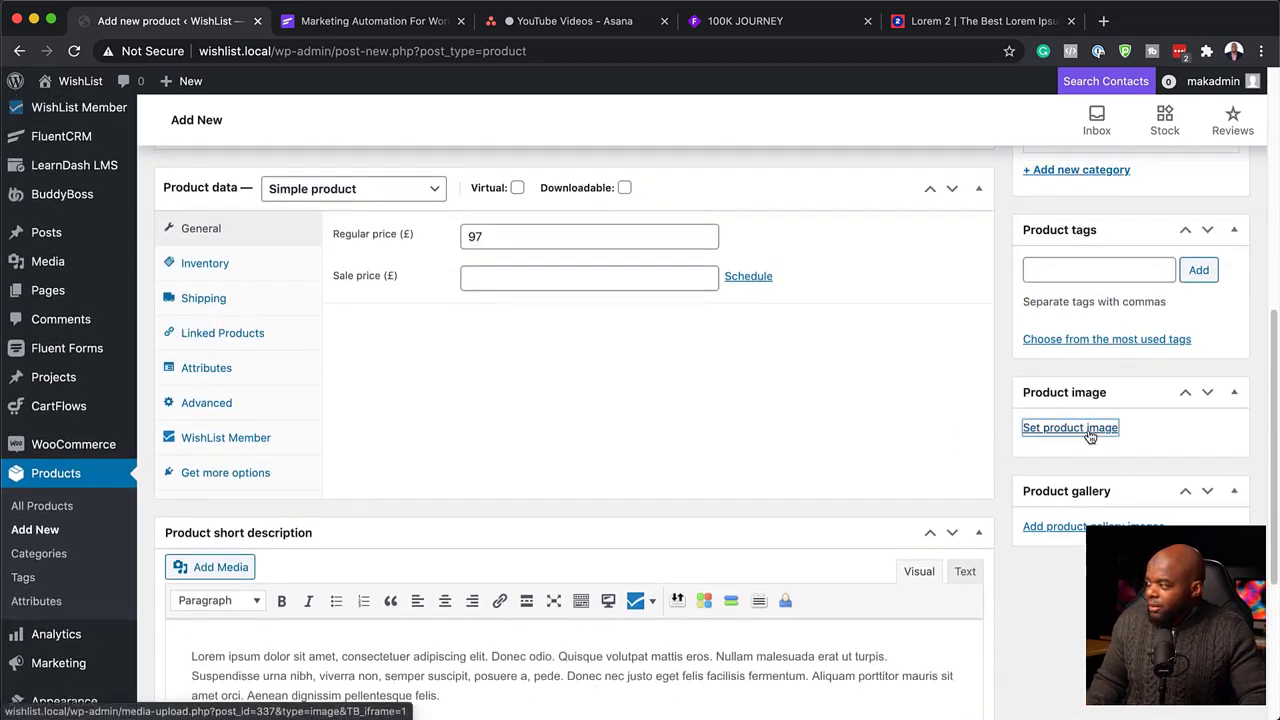
# Set the vegetables photo (food_produce_235) from the Media Library as Product A's image.
pyautogui.click(1088, 429)
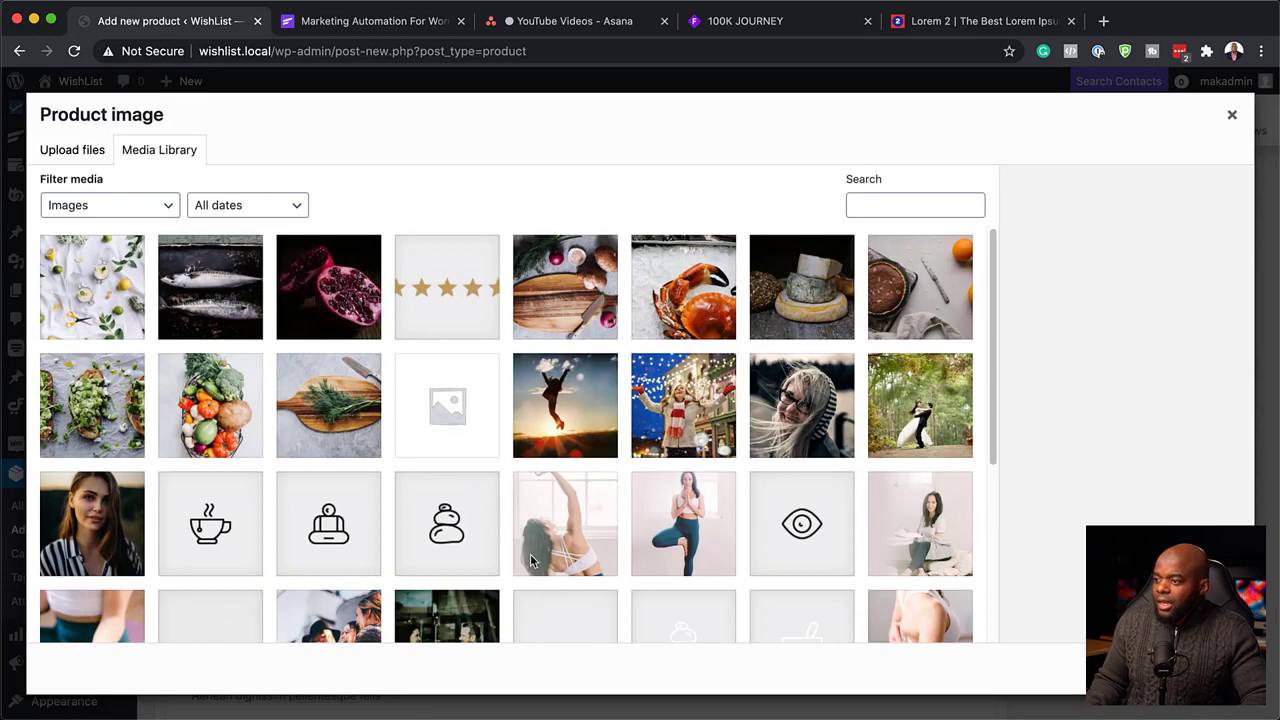
pyautogui.scroll(-4, 531, 560)
pyautogui.scroll(-2, 532, 562)
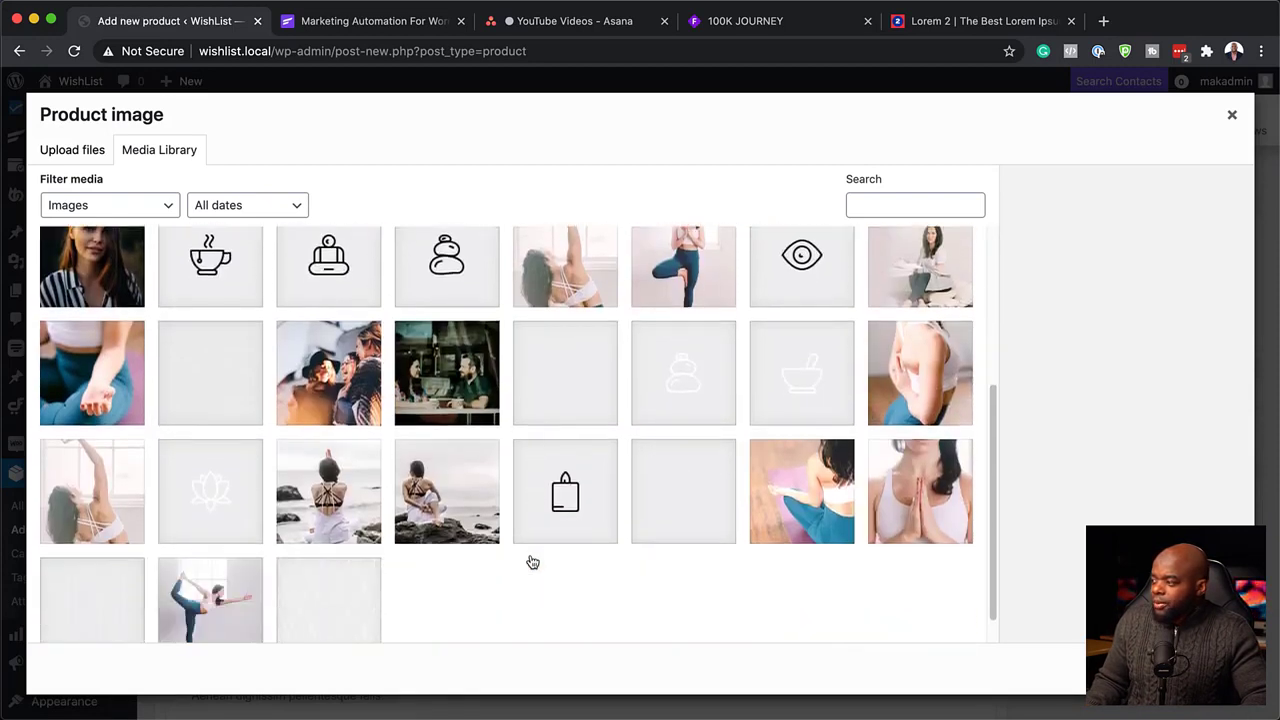
pyautogui.scroll(4, 532, 562)
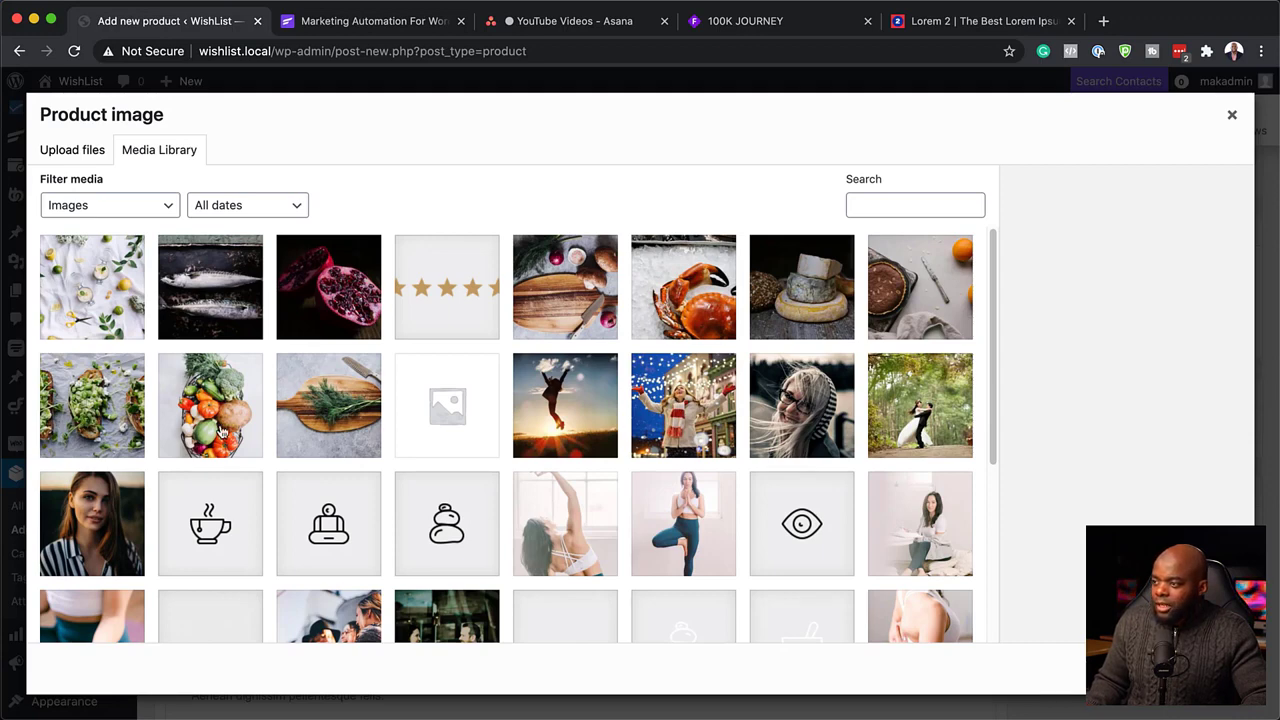
pyautogui.click(220, 432)
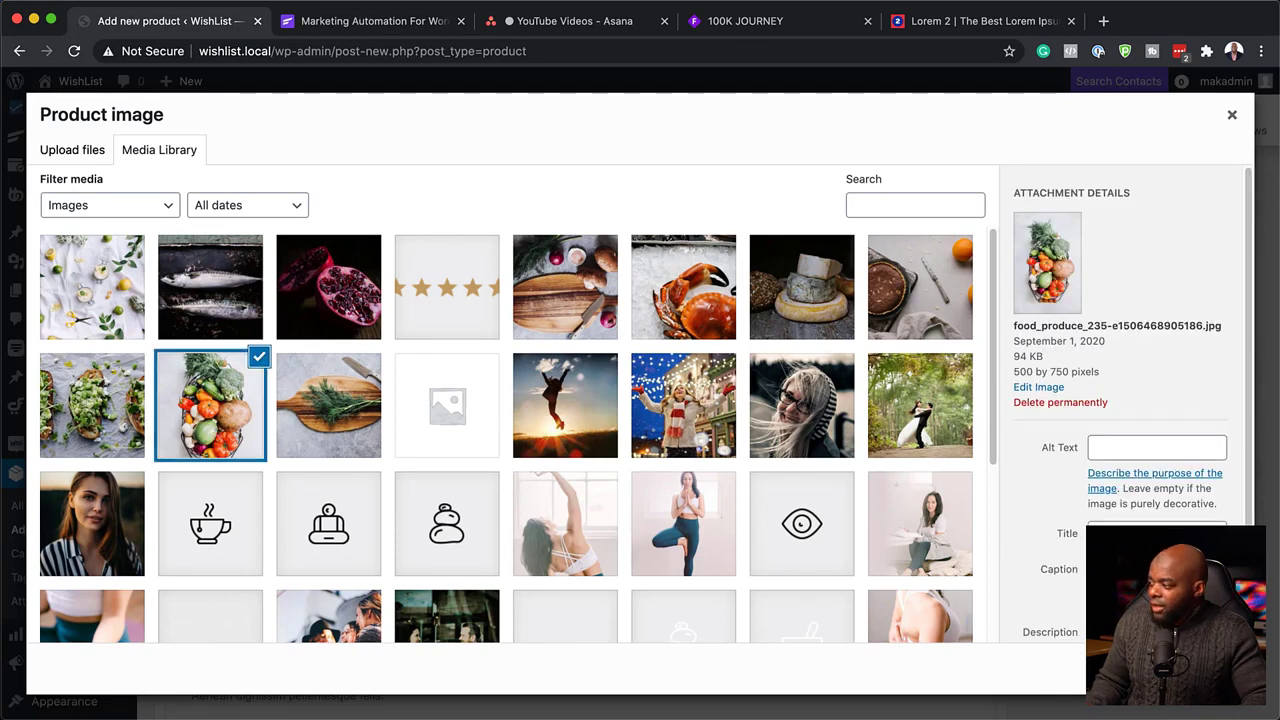
pyautogui.click(1190, 667)
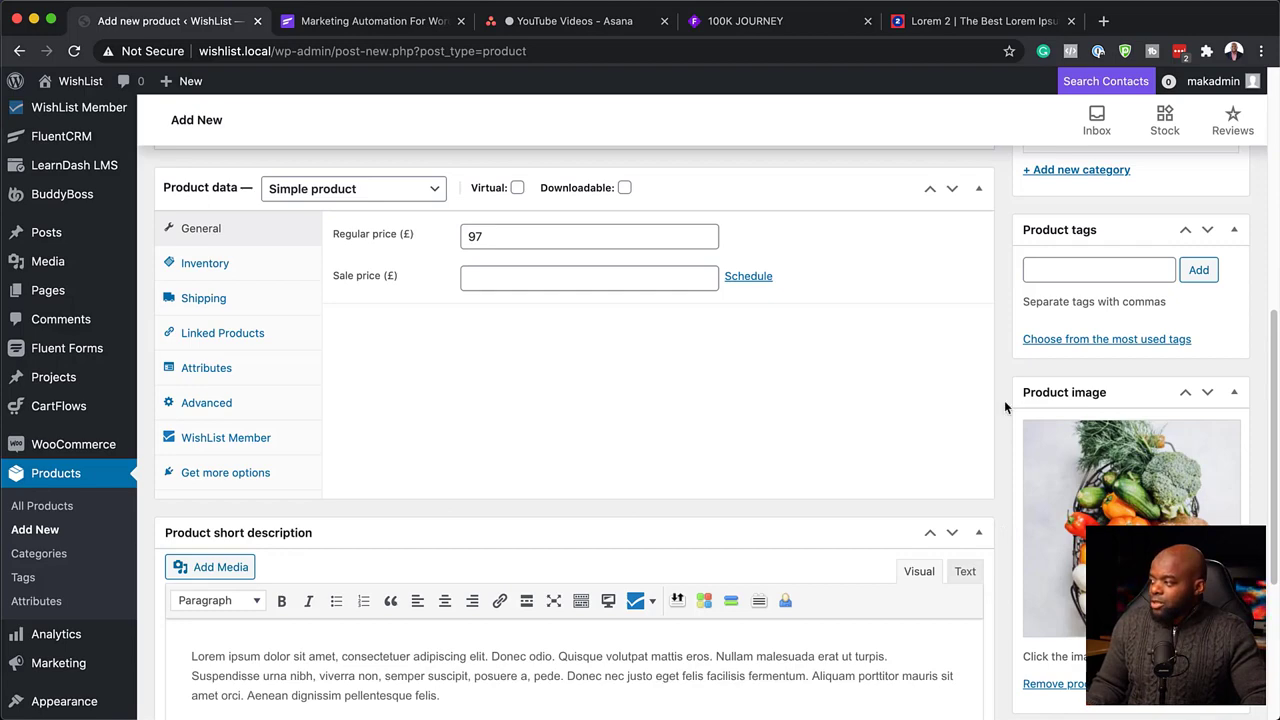
pyautogui.scroll(10, 885, 520)
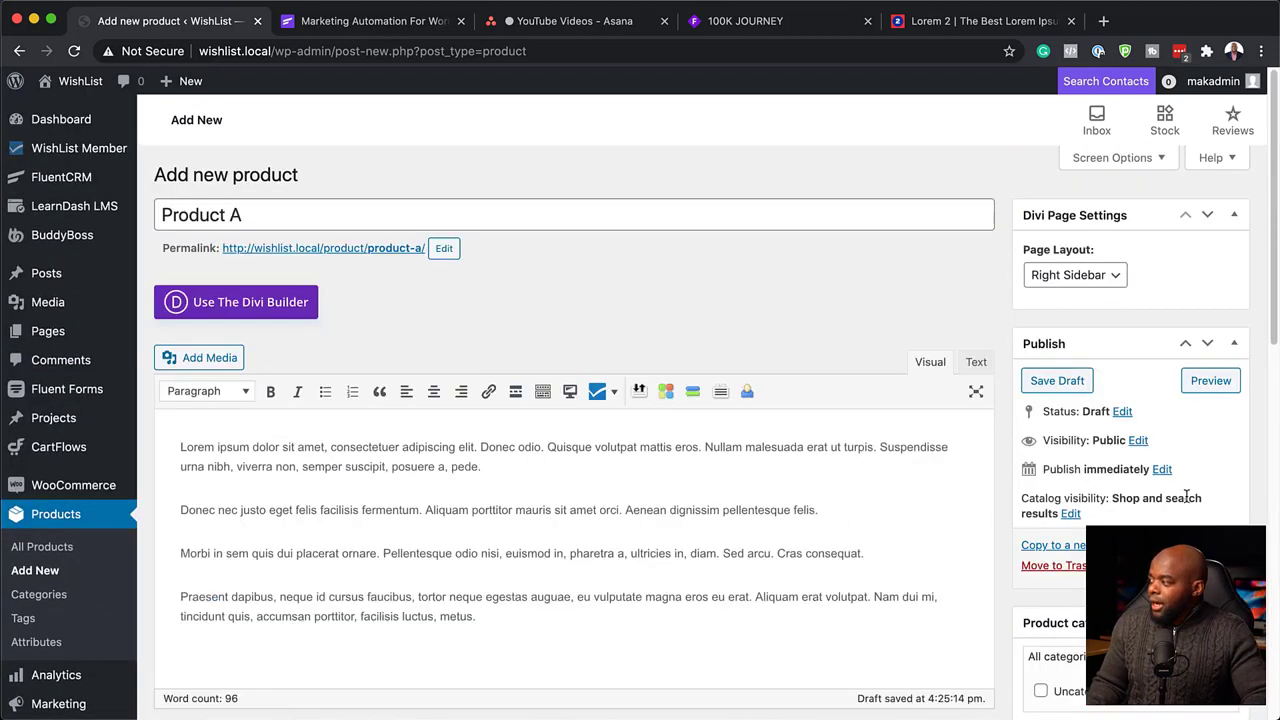
# Publish Product A and save its changes with Update.
pyautogui.press('super+r')
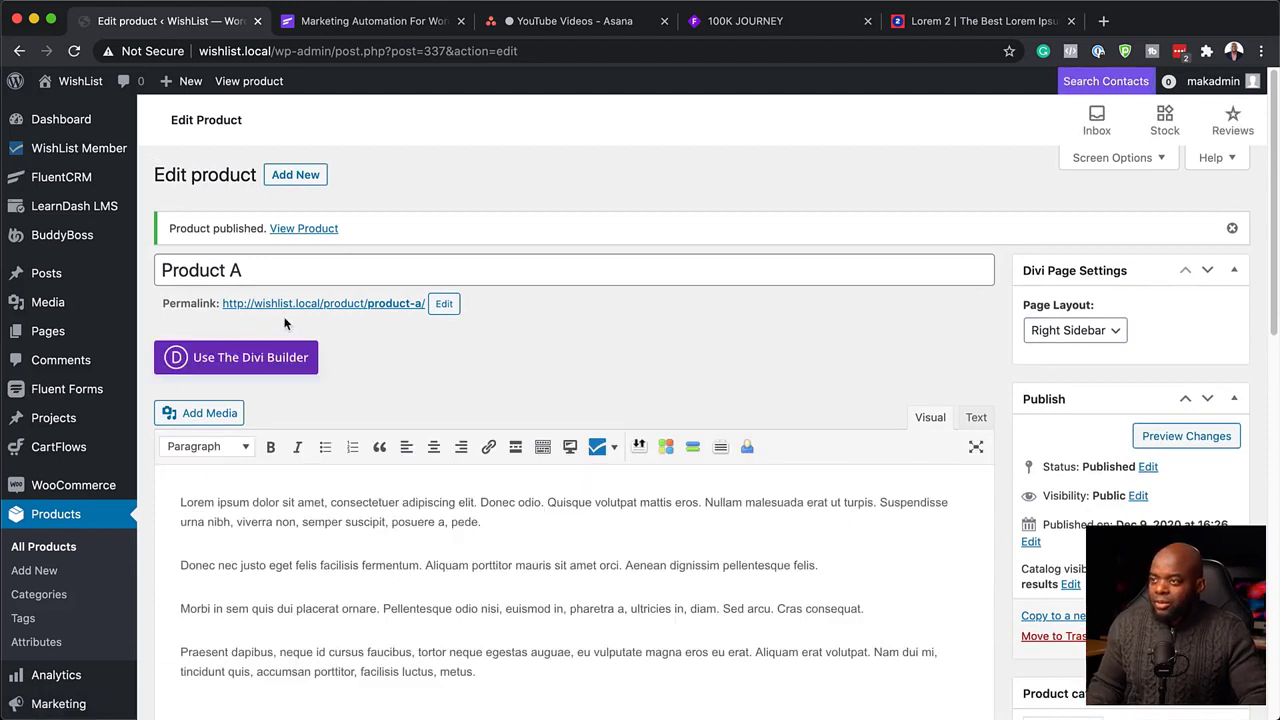
pyautogui.moveTo(64, 182)
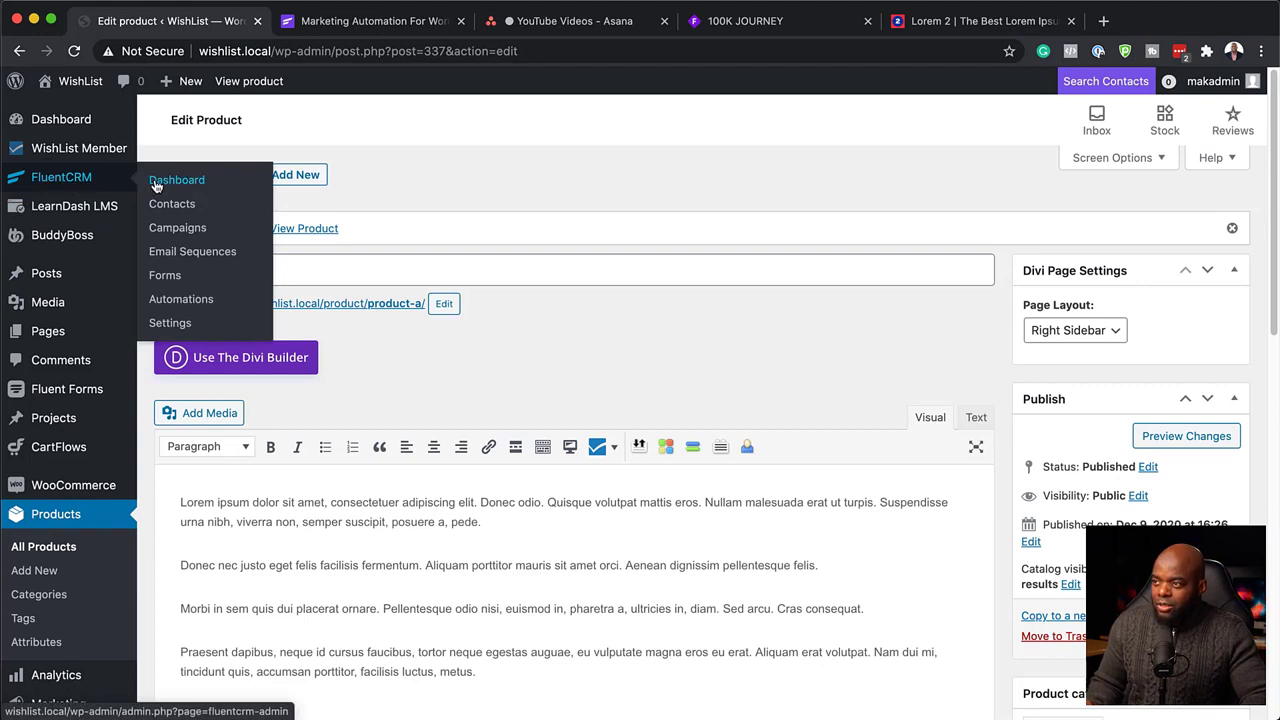
pyautogui.click(179, 301)
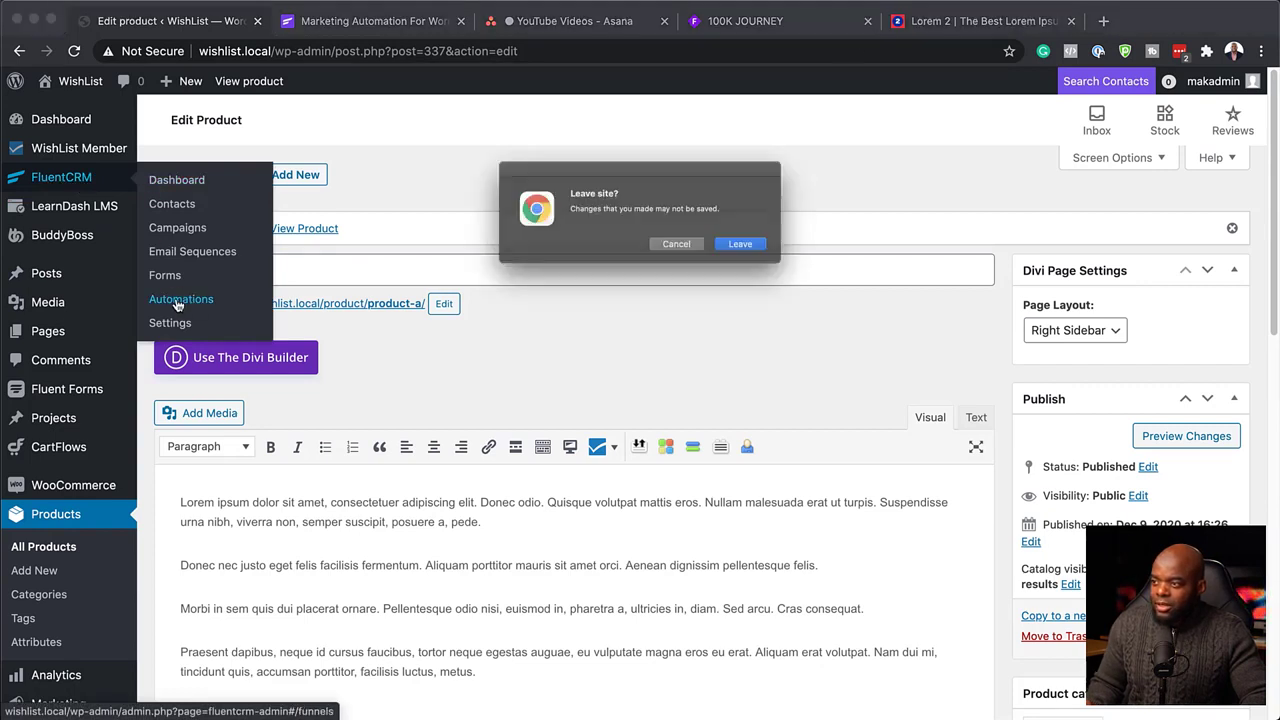
pyautogui.click(671, 255)
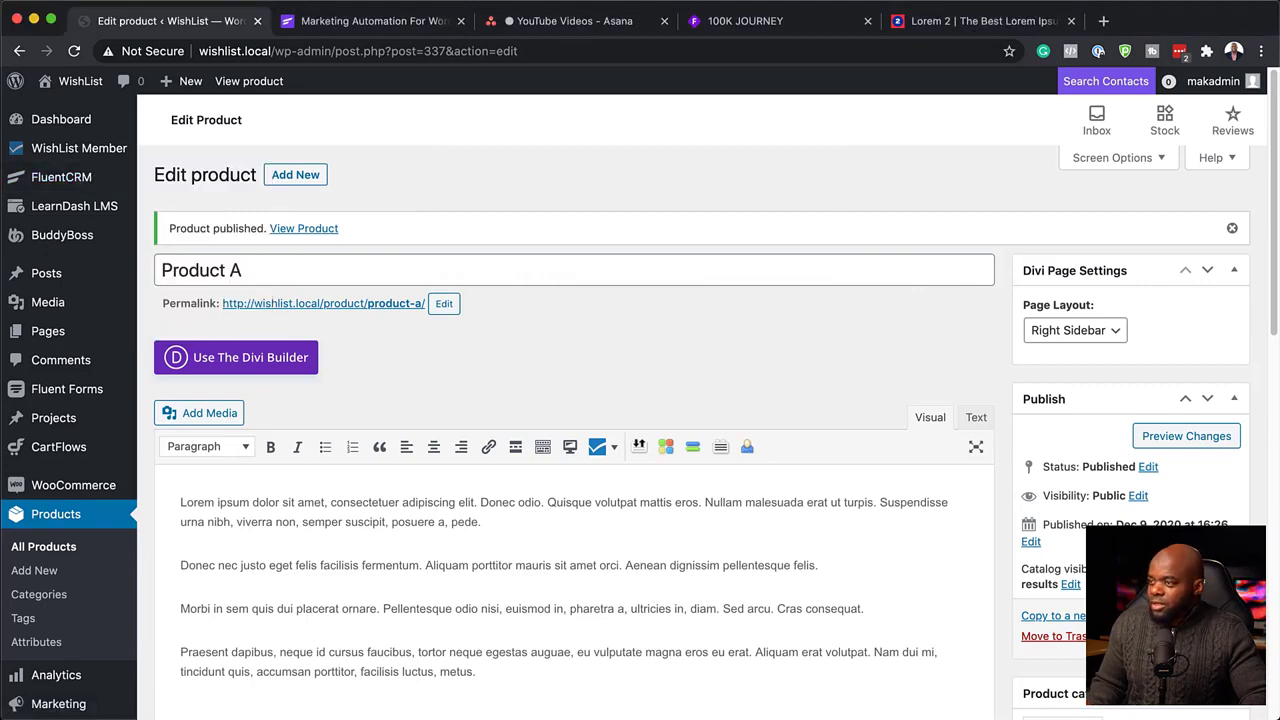
pyautogui.click(1210, 636)
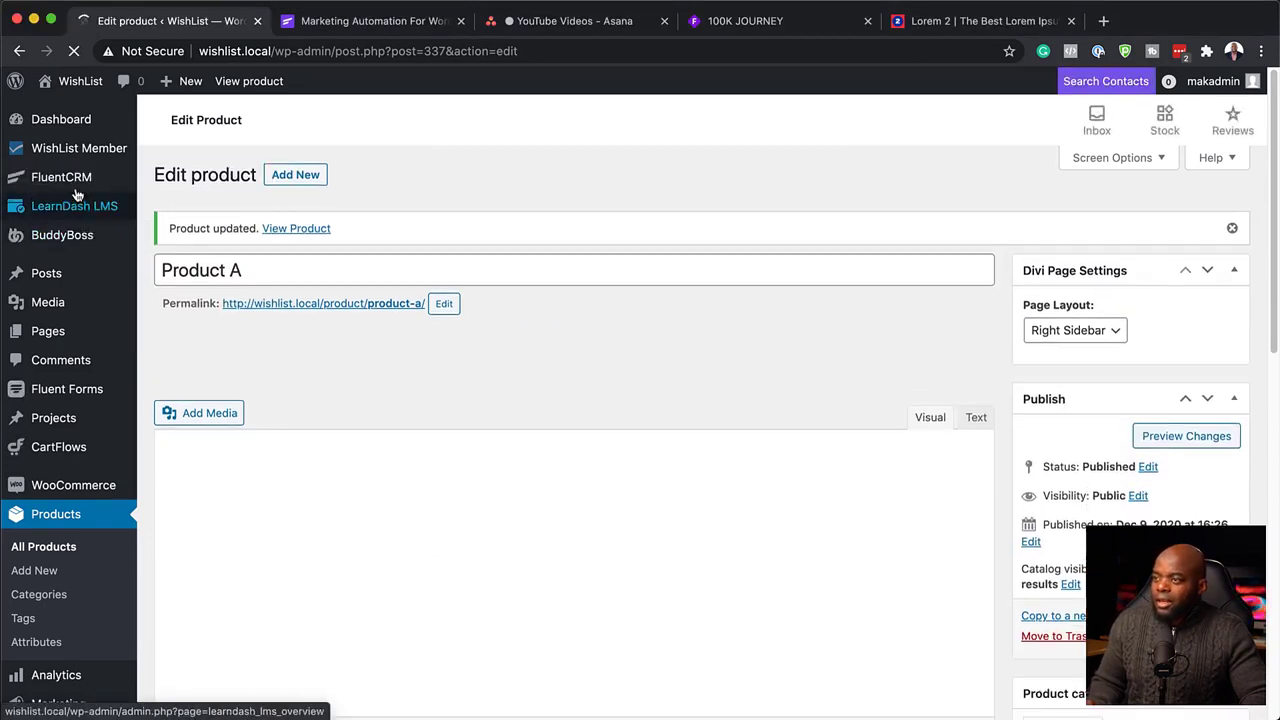
# Go to FluentCRM Automations, confirming you want to leave the product page.
pyautogui.moveTo(57, 180)
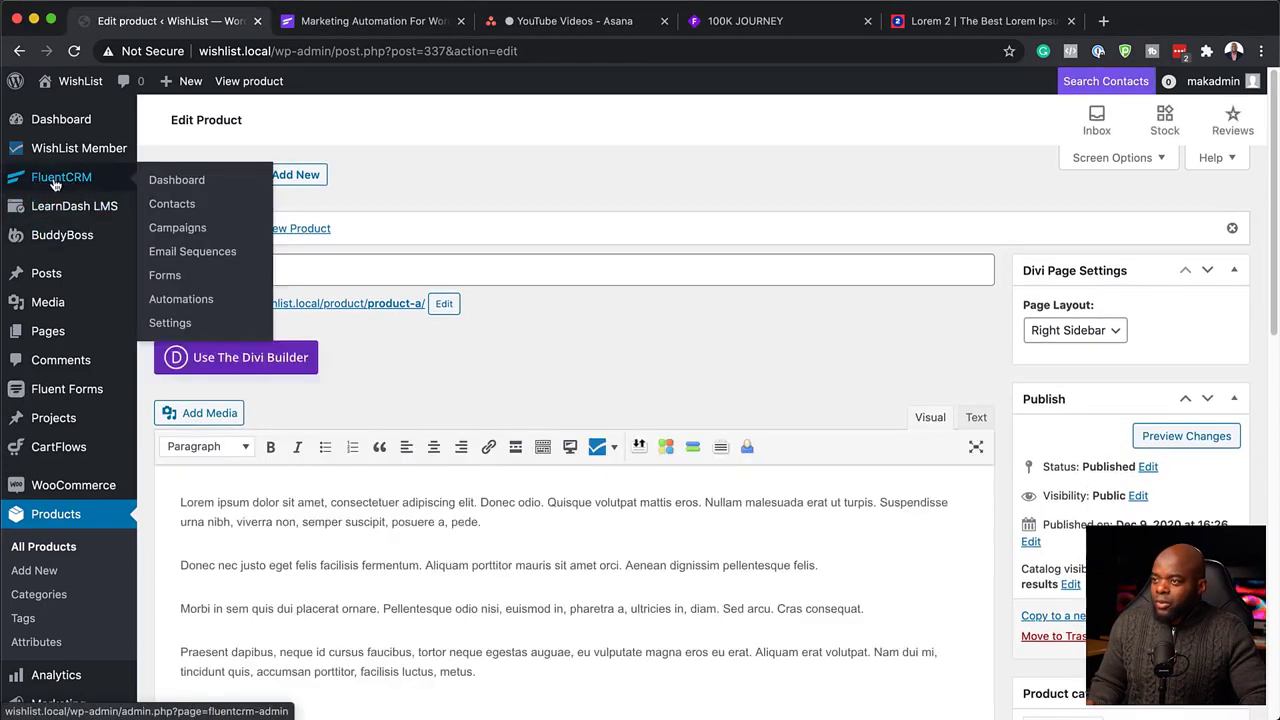
pyautogui.click(180, 300)
pyautogui.click(750, 256)
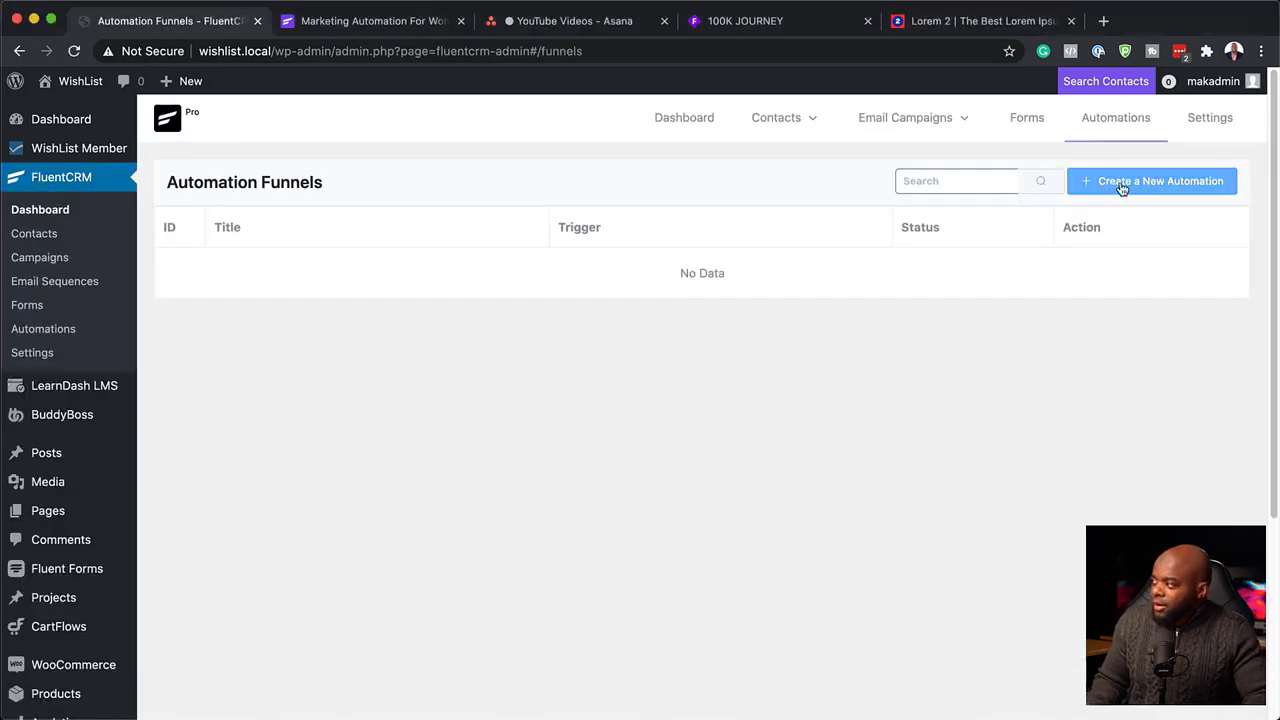
# Create a funnel labelled 'Welcome' in the WooCommerce category with the 'WooCommerce - New Order' trigger.
pyautogui.click(1122, 189)
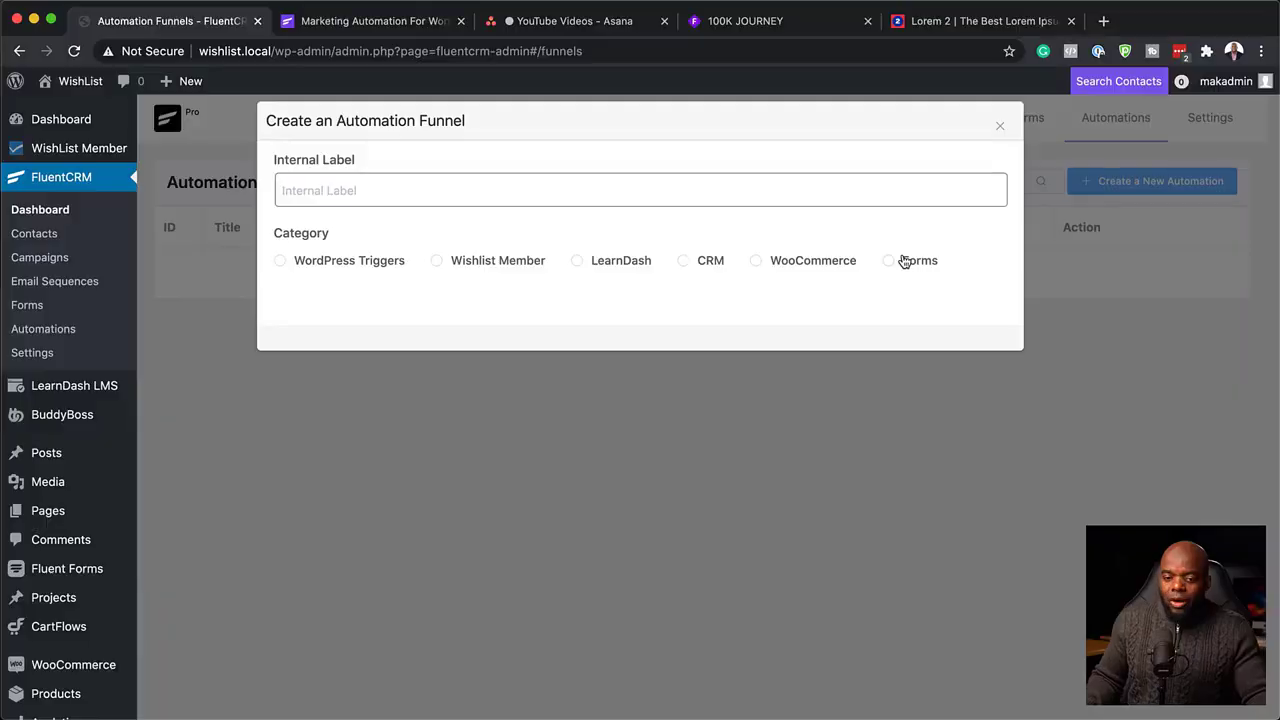
pyautogui.click(638, 191)
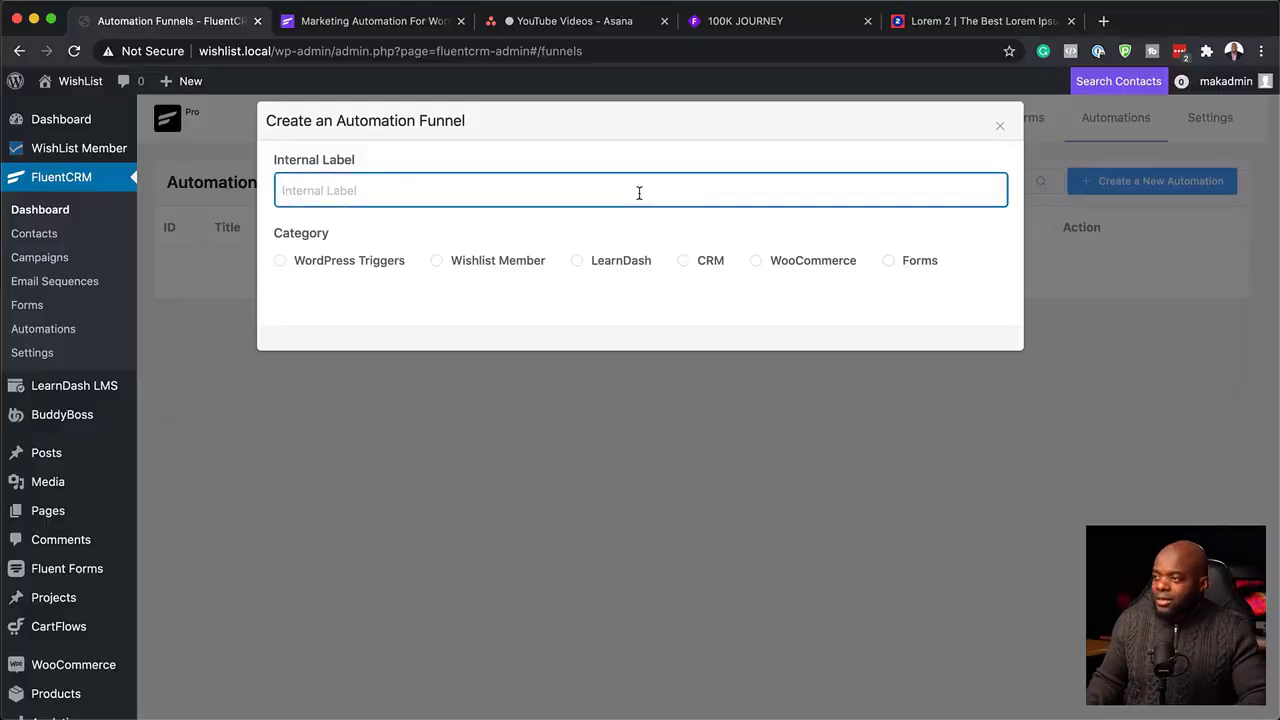
pyautogui.write('E')
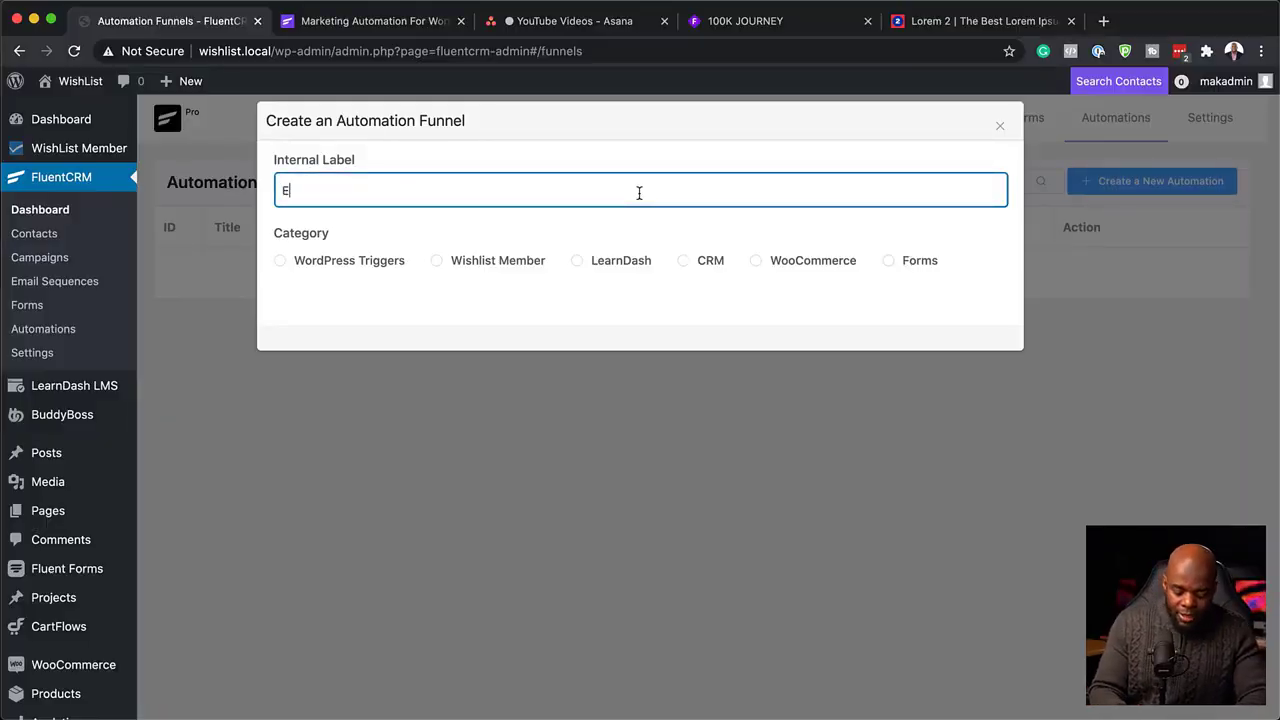
pyautogui.write('elcome')
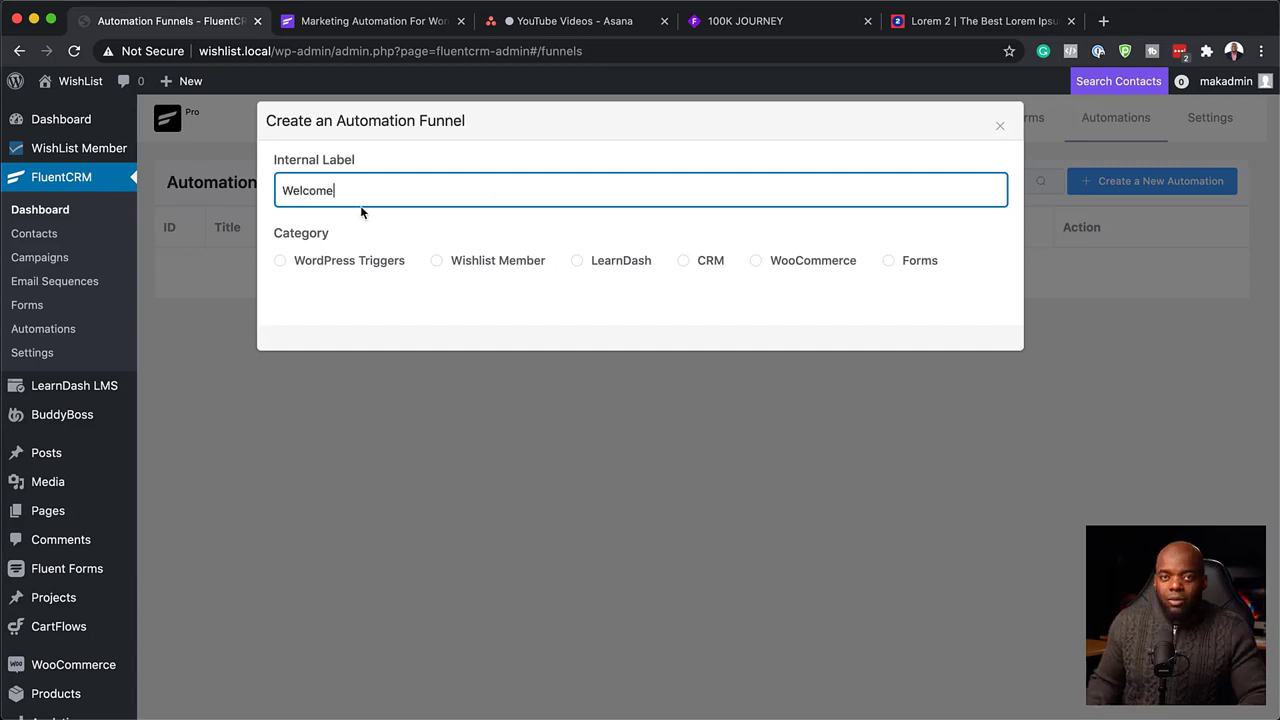
pyautogui.press('BackSpace')
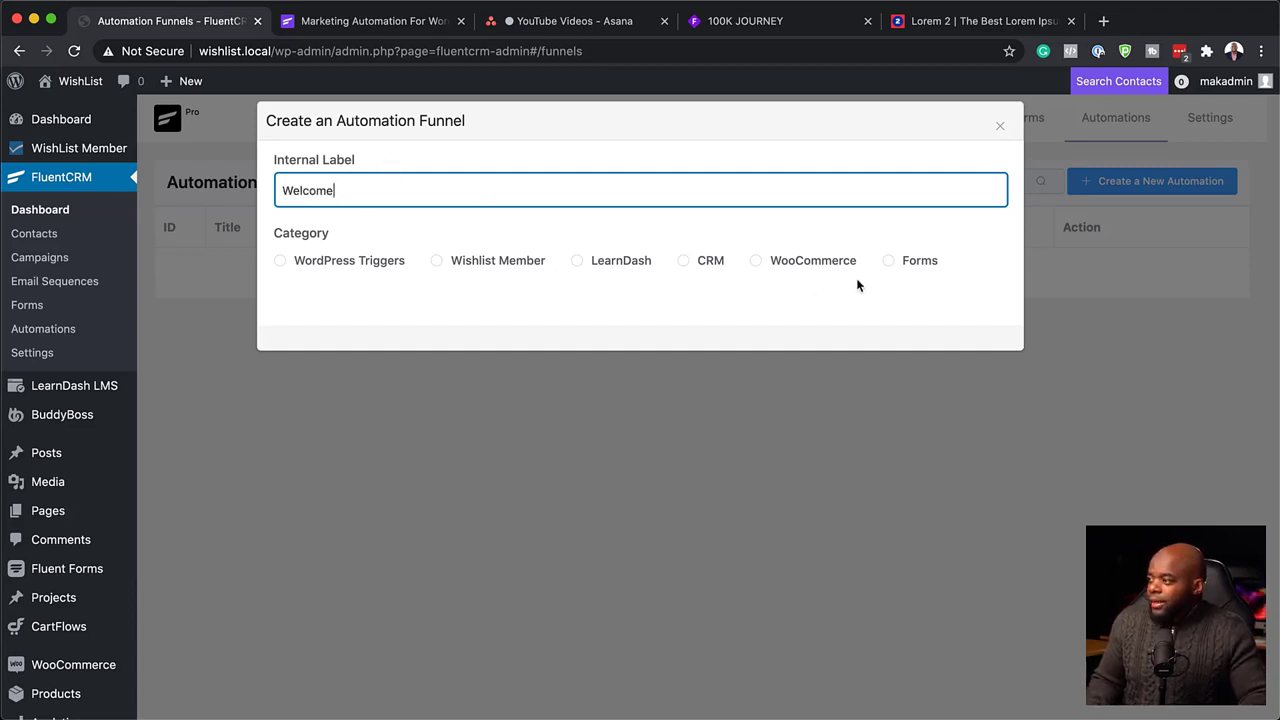
pyautogui.click(756, 262)
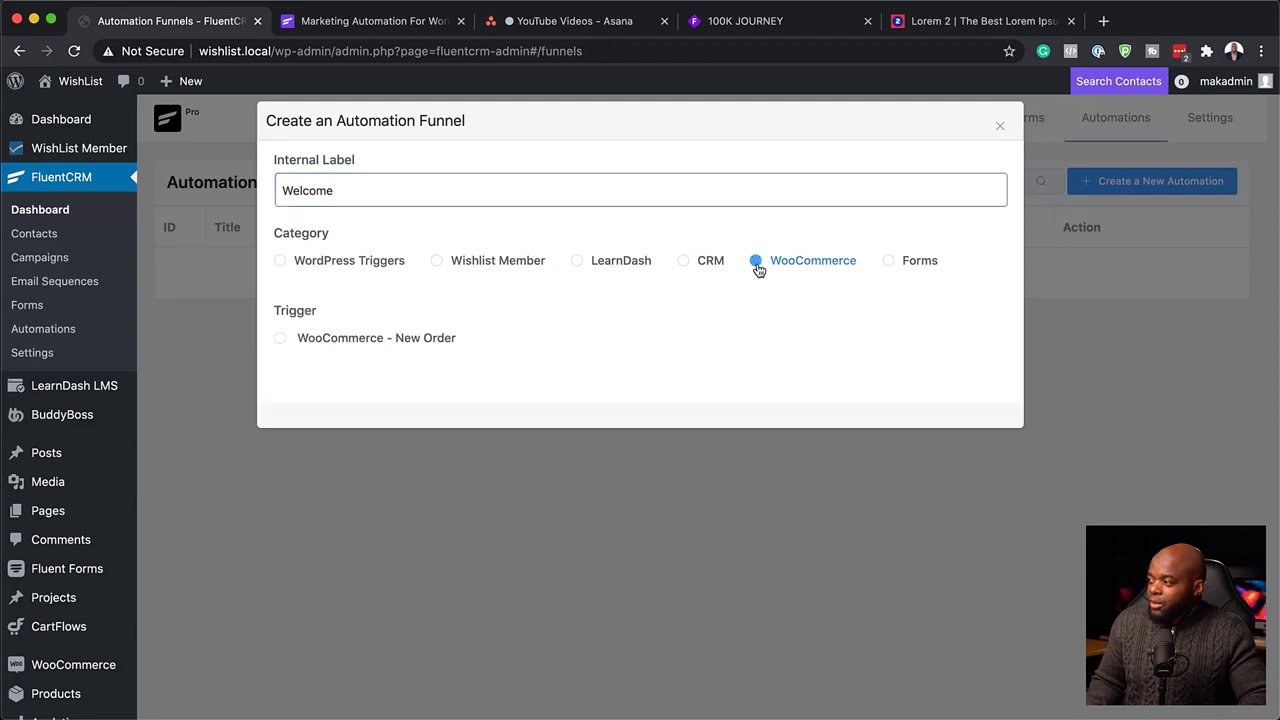
pyautogui.click(280, 339)
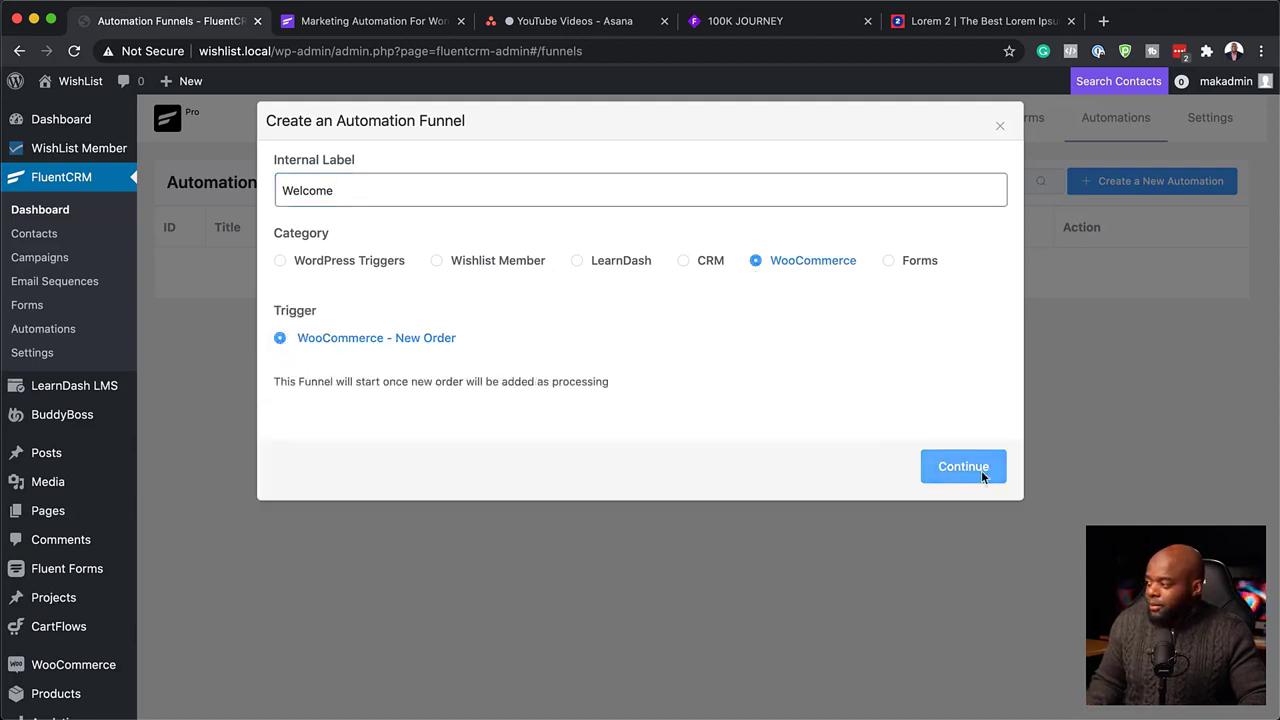
pyautogui.click(983, 476)
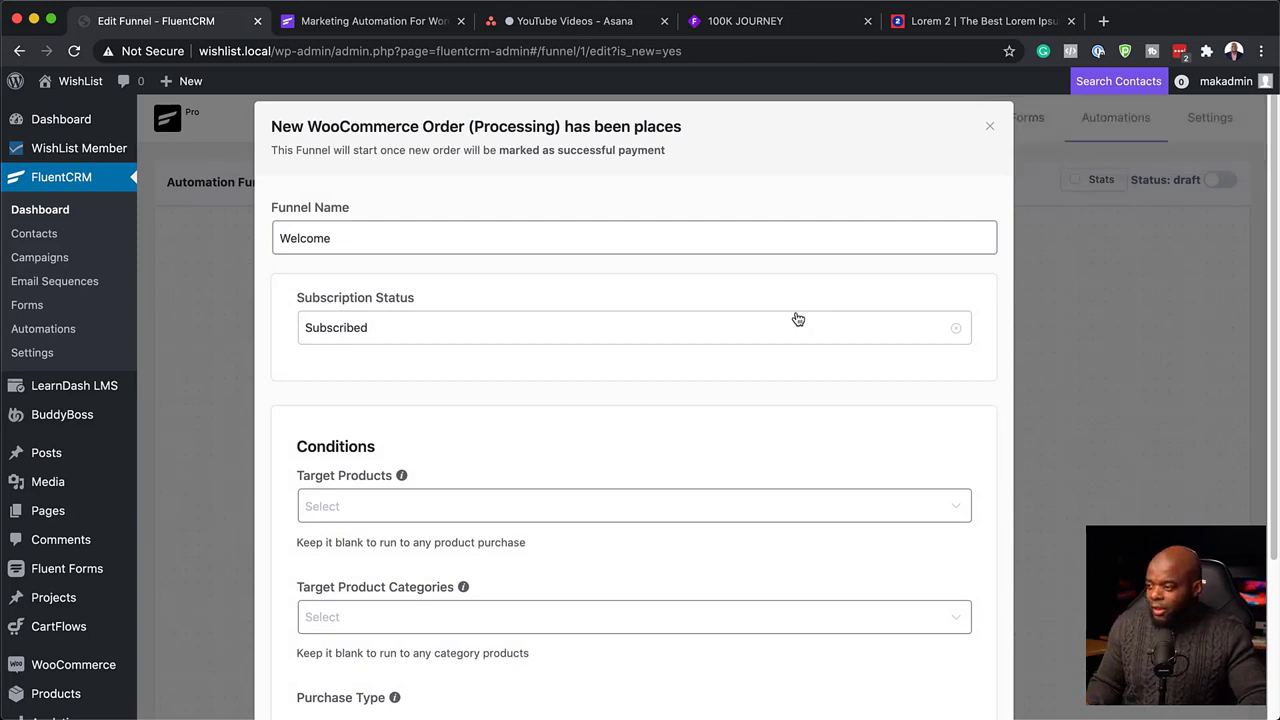
# Set the trigger's Target Products to Product A and save the trigger settings.
pyautogui.click(352, 508)
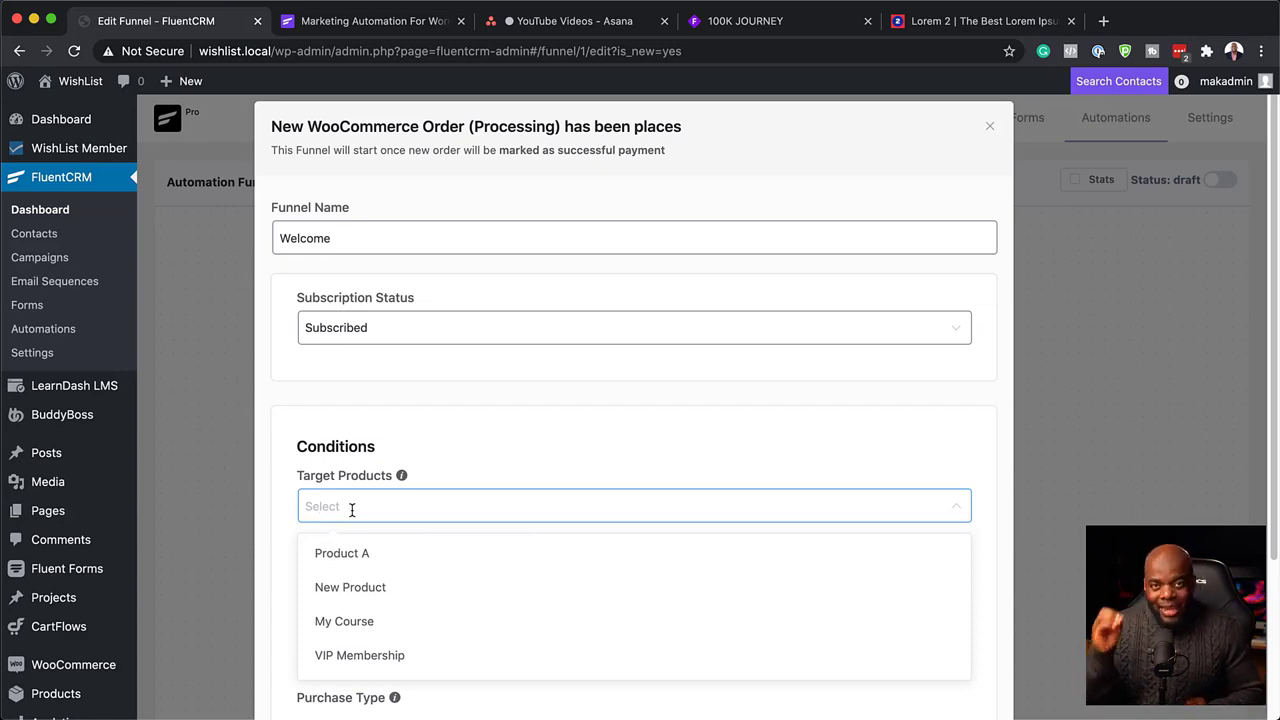
pyautogui.click(410, 567)
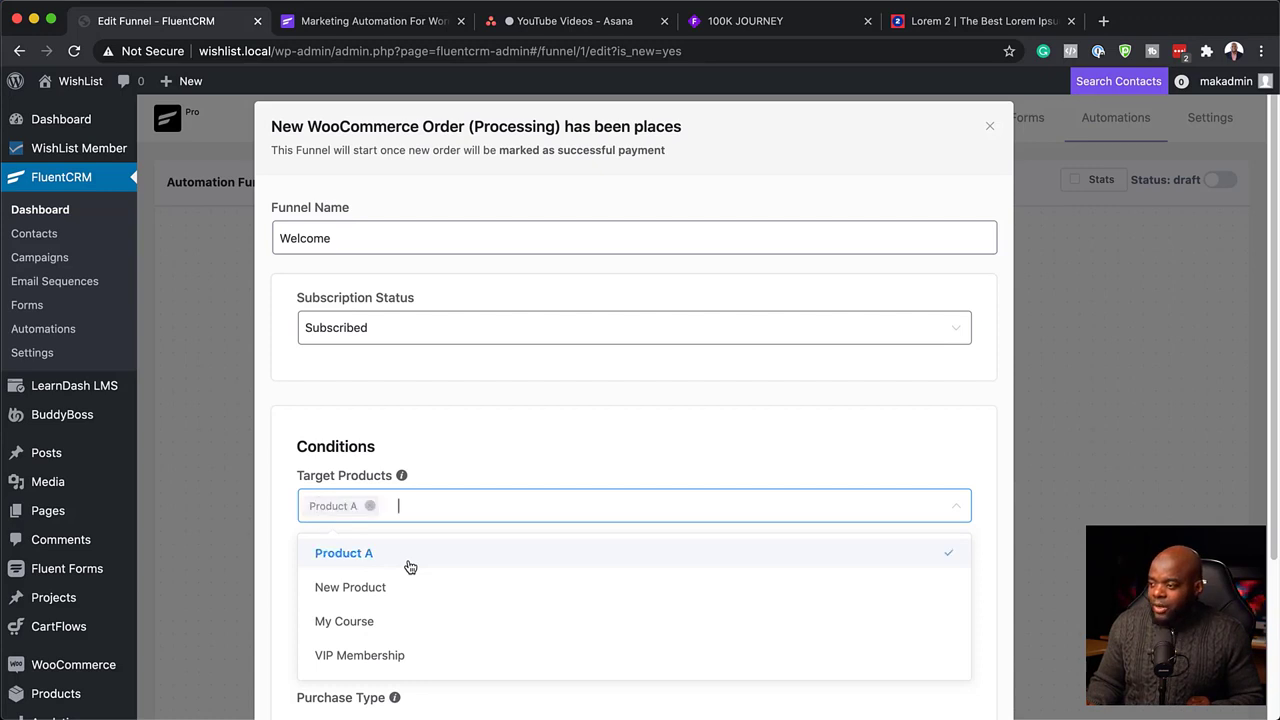
pyautogui.click(488, 440)
pyautogui.scroll(-3, 642, 458)
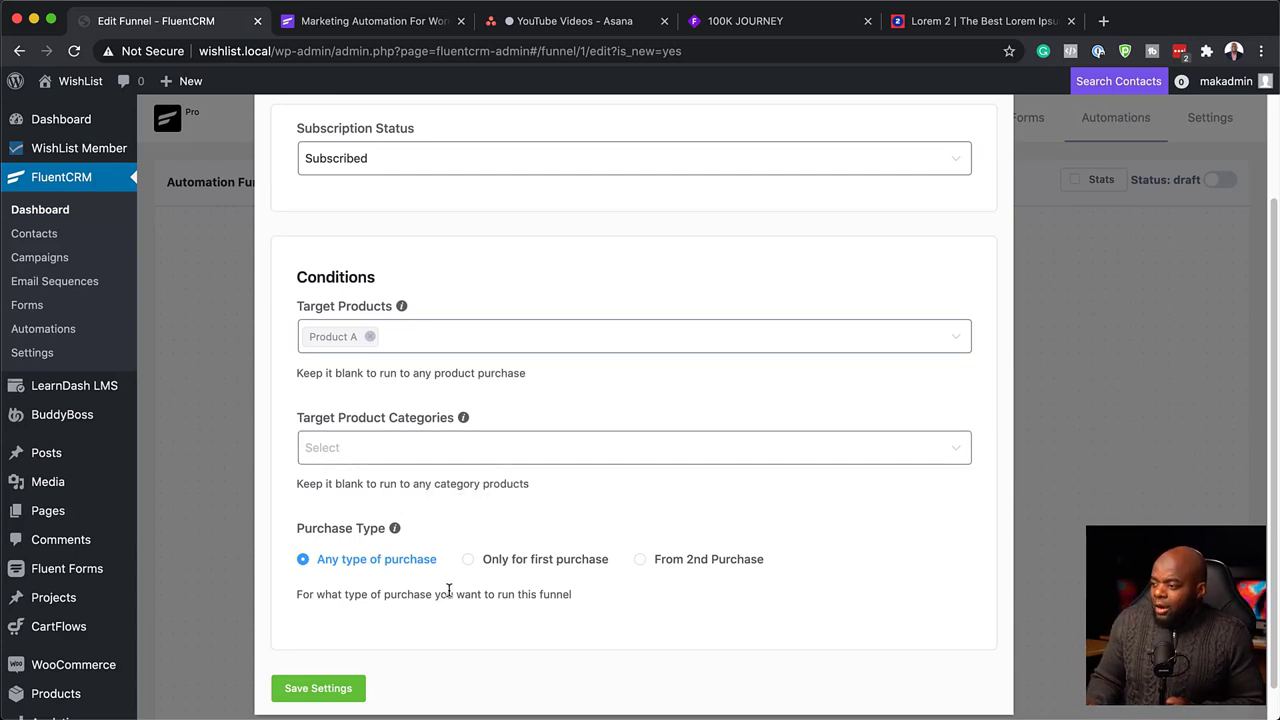
pyautogui.scroll(-1, 455, 597)
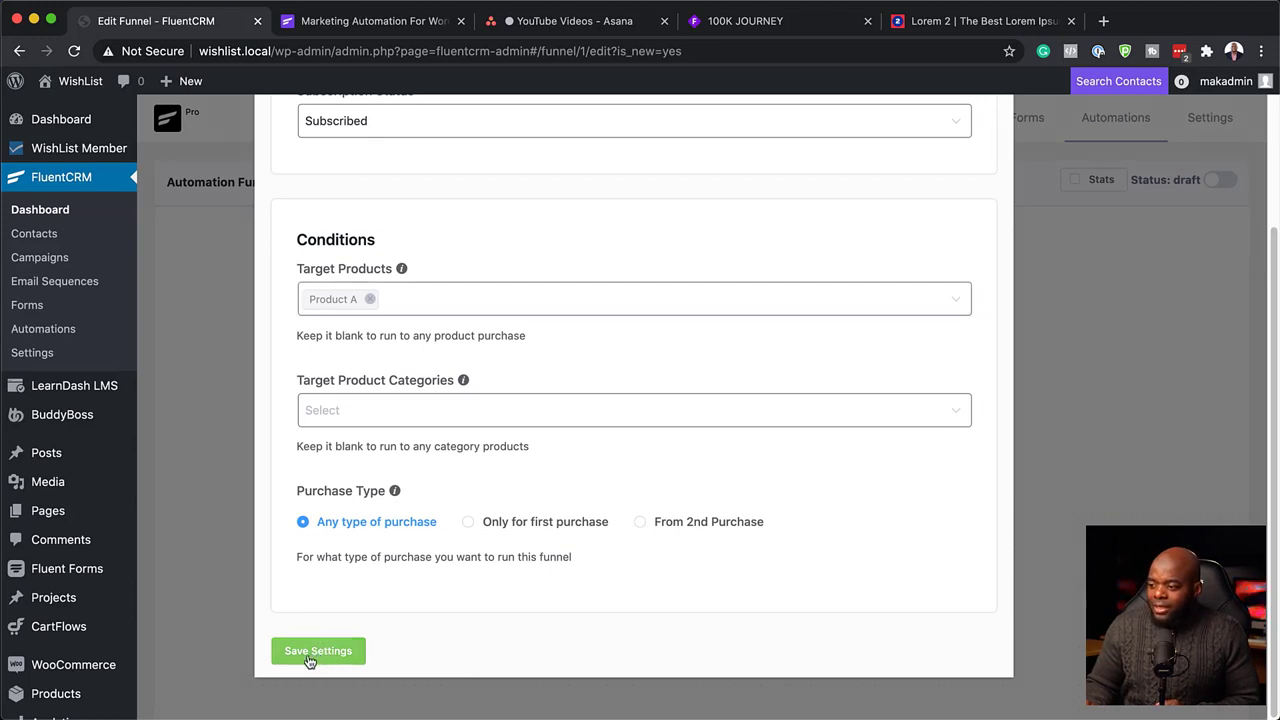
pyautogui.click(312, 653)
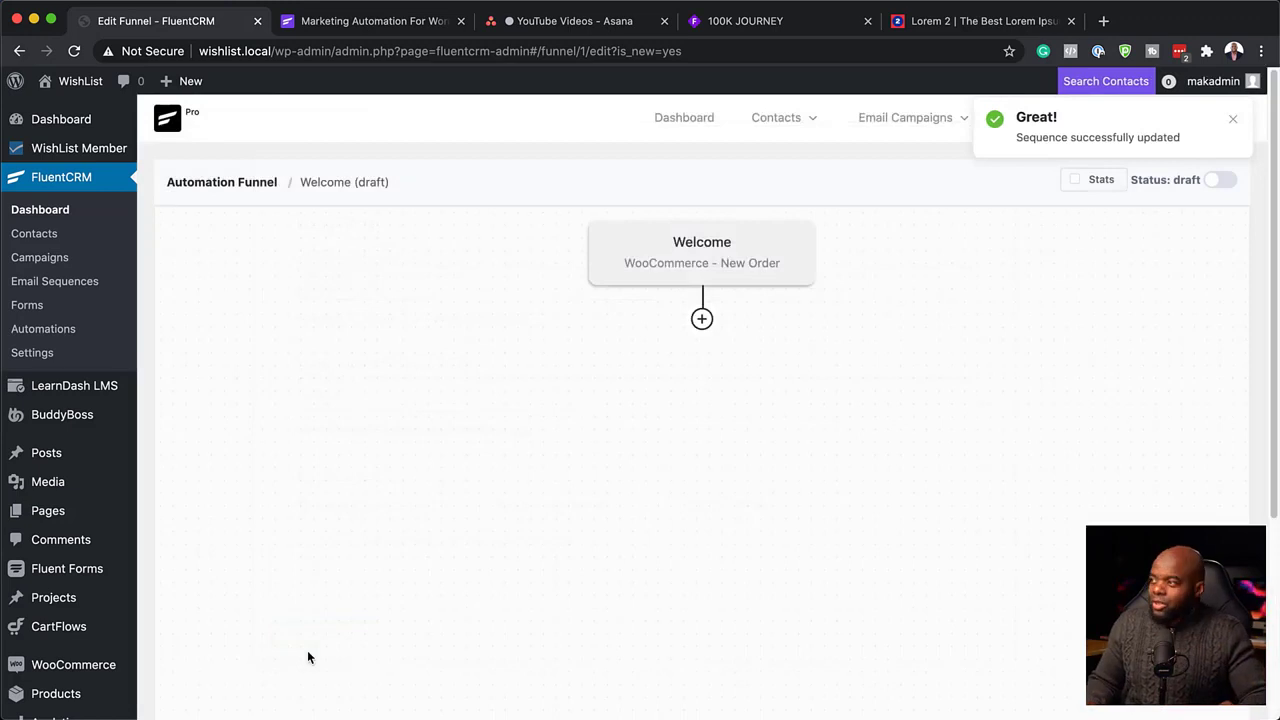
pyautogui.click(705, 273)
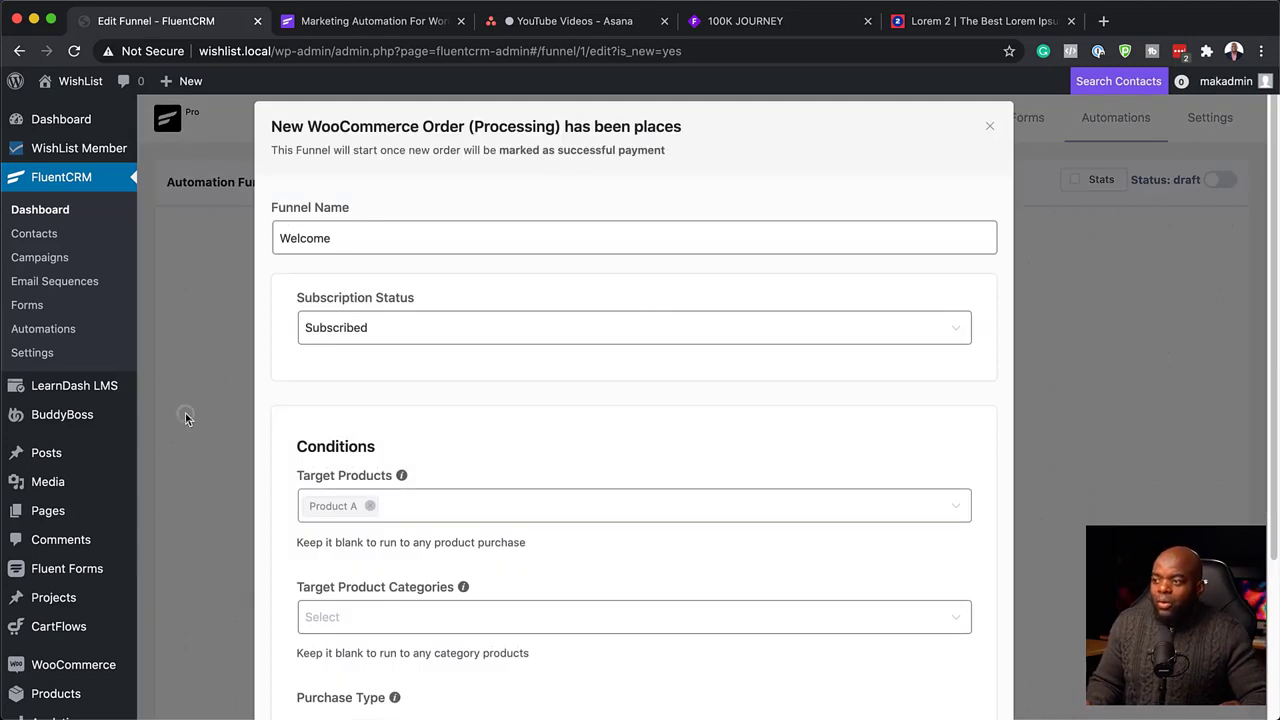
pyautogui.scroll(-3, 722, 560)
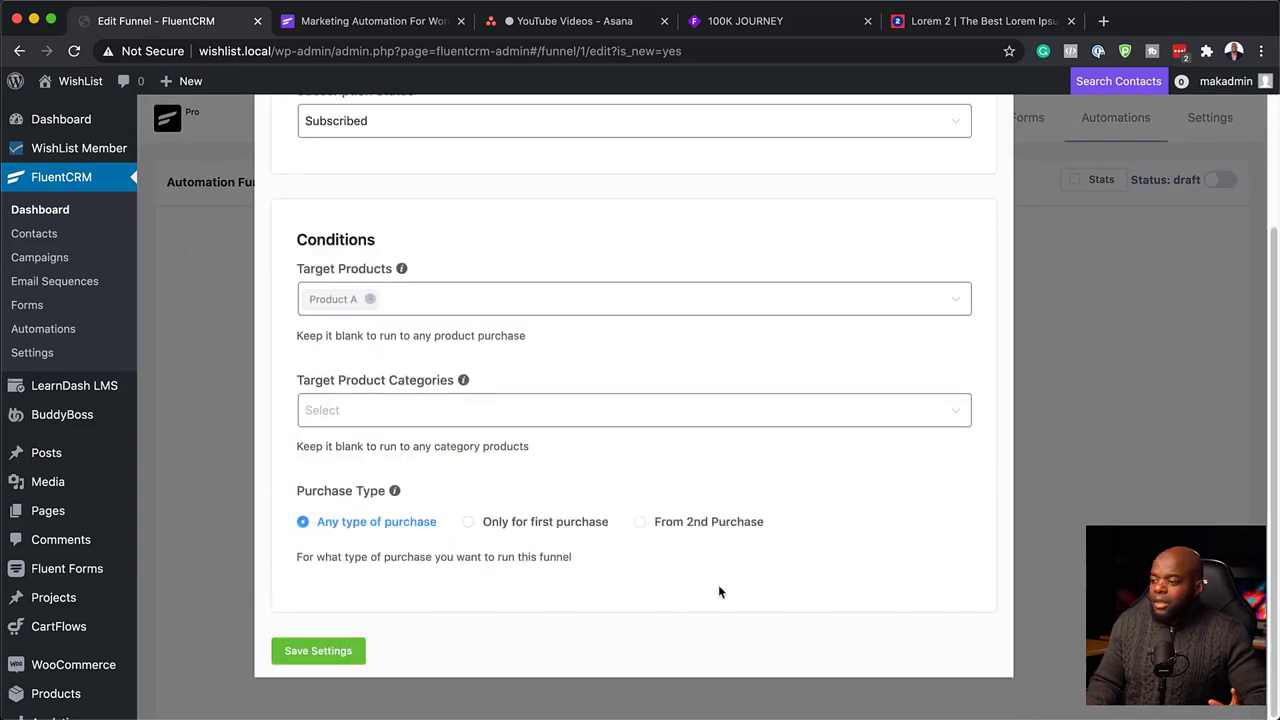
pyautogui.click(318, 651)
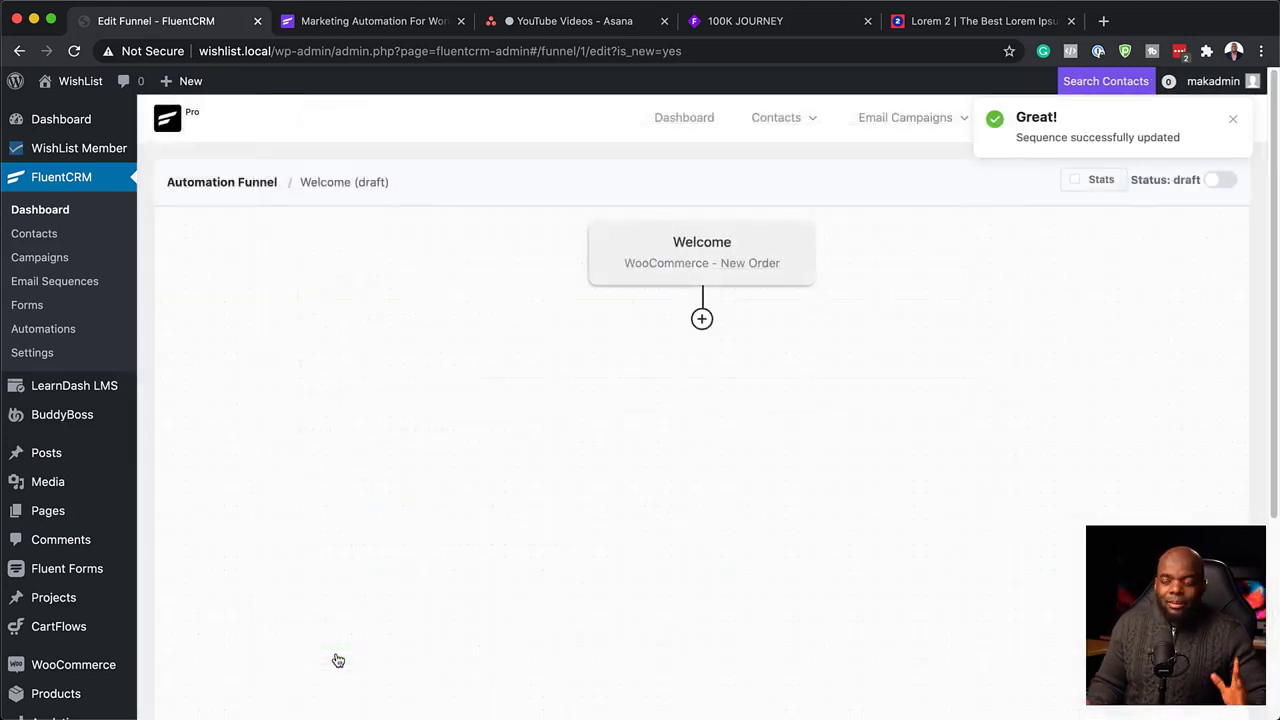
# Add a Send Custom Email step after the trigger with subject 'Welcome'.
pyautogui.click(702, 320)
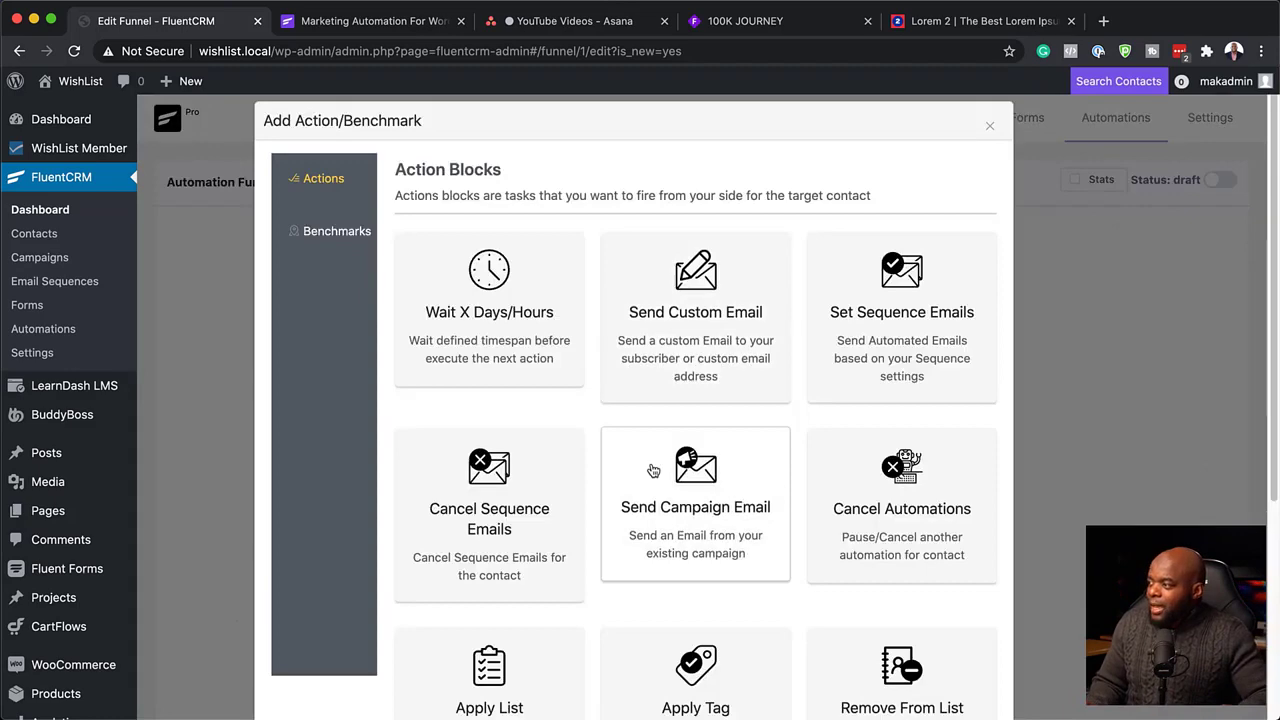
pyautogui.click(684, 343)
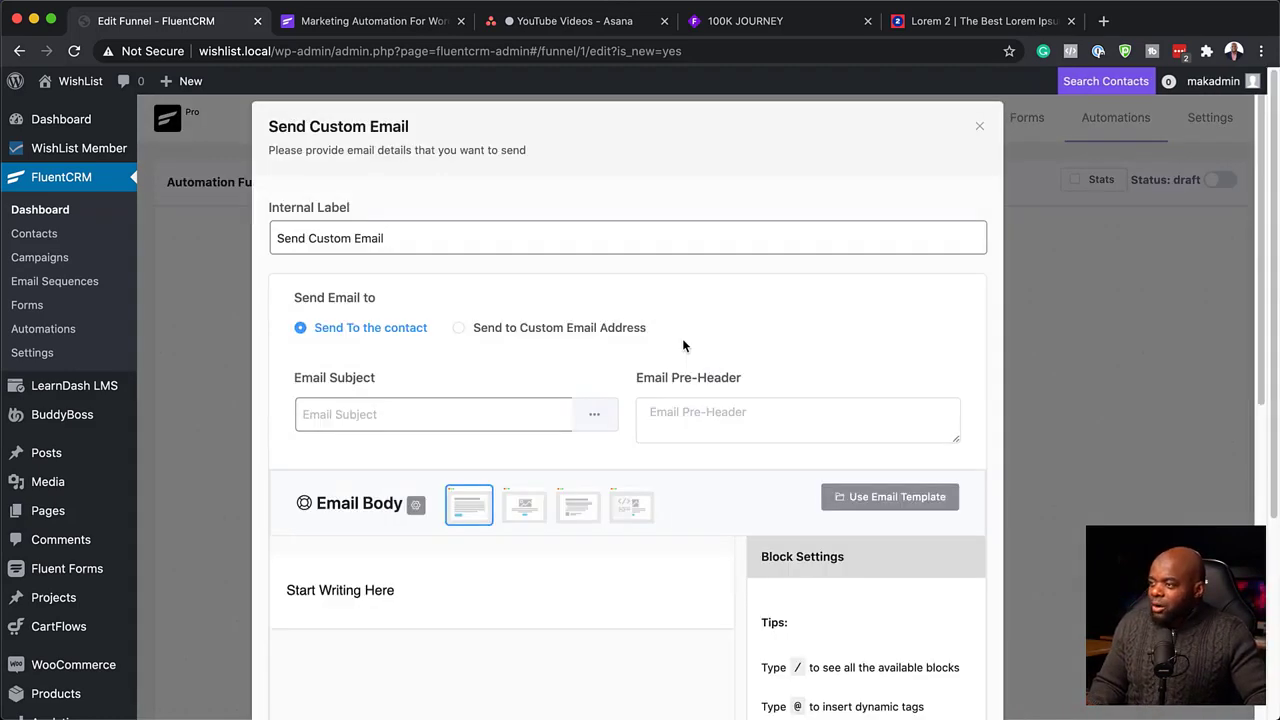
pyautogui.click(394, 417)
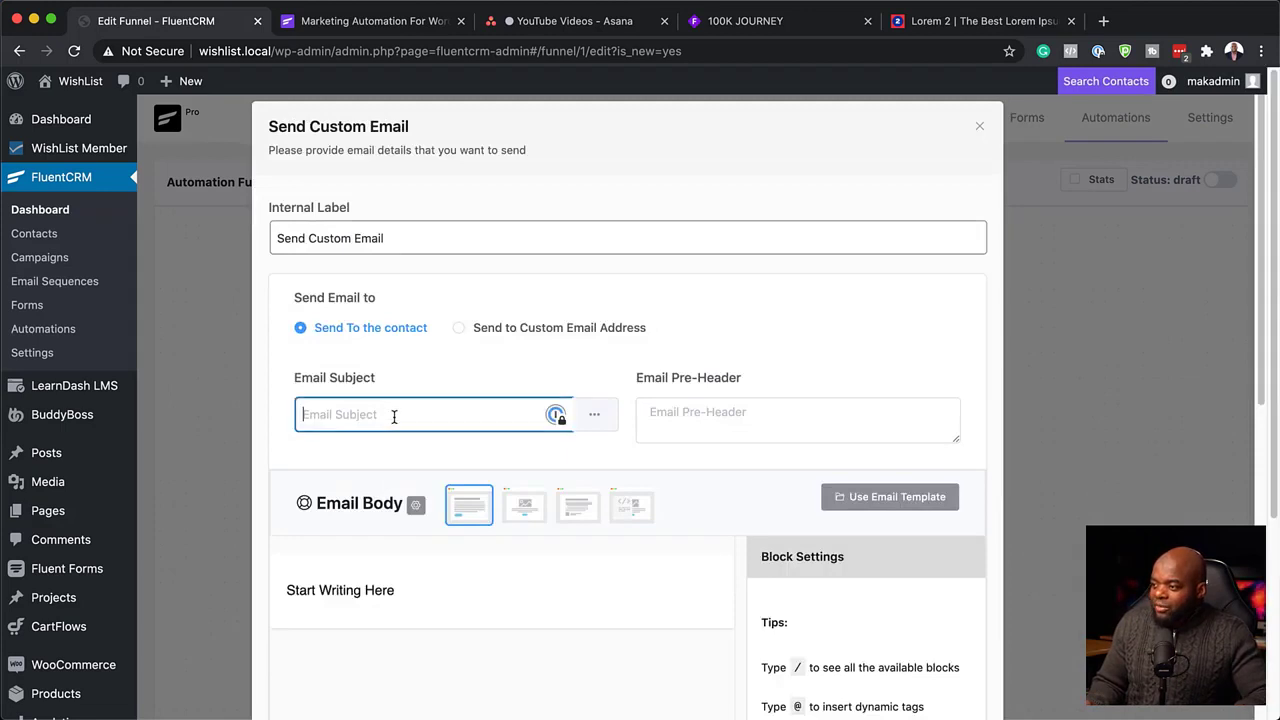
pyautogui.write('w')
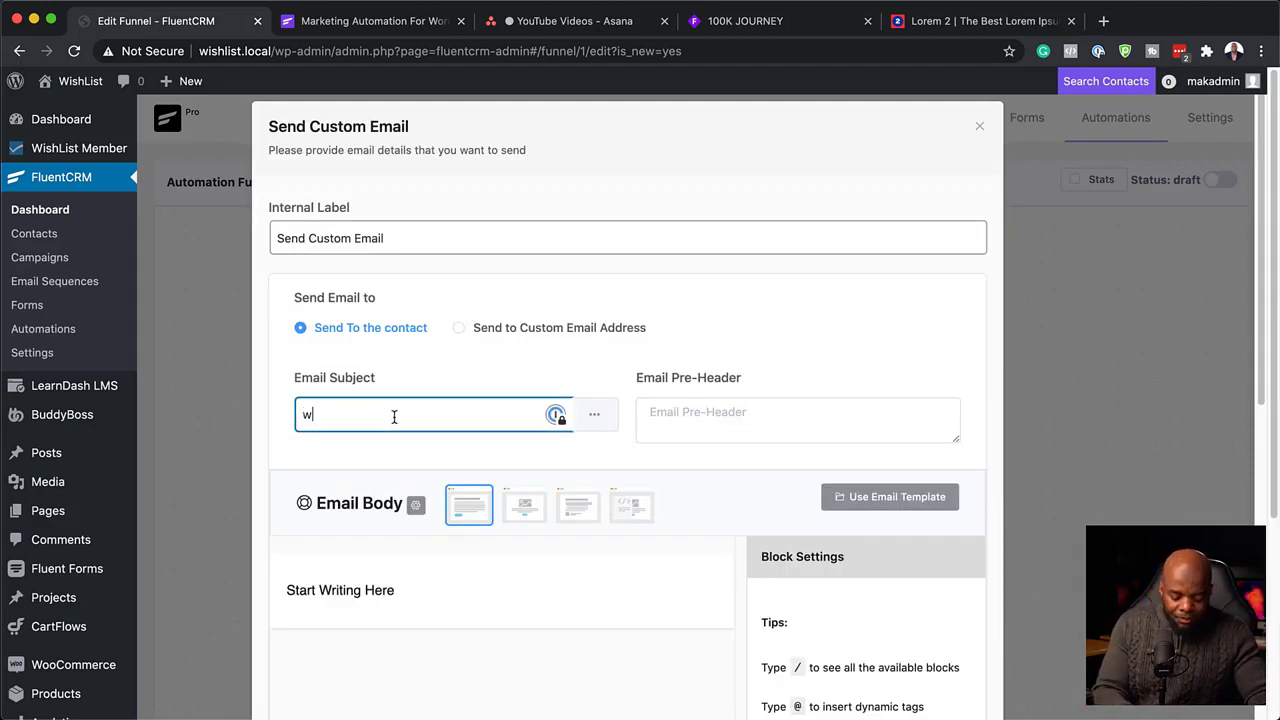
pyautogui.write('Elco')
pyautogui.press('BackSpace')
pyautogui.write('Welcome')
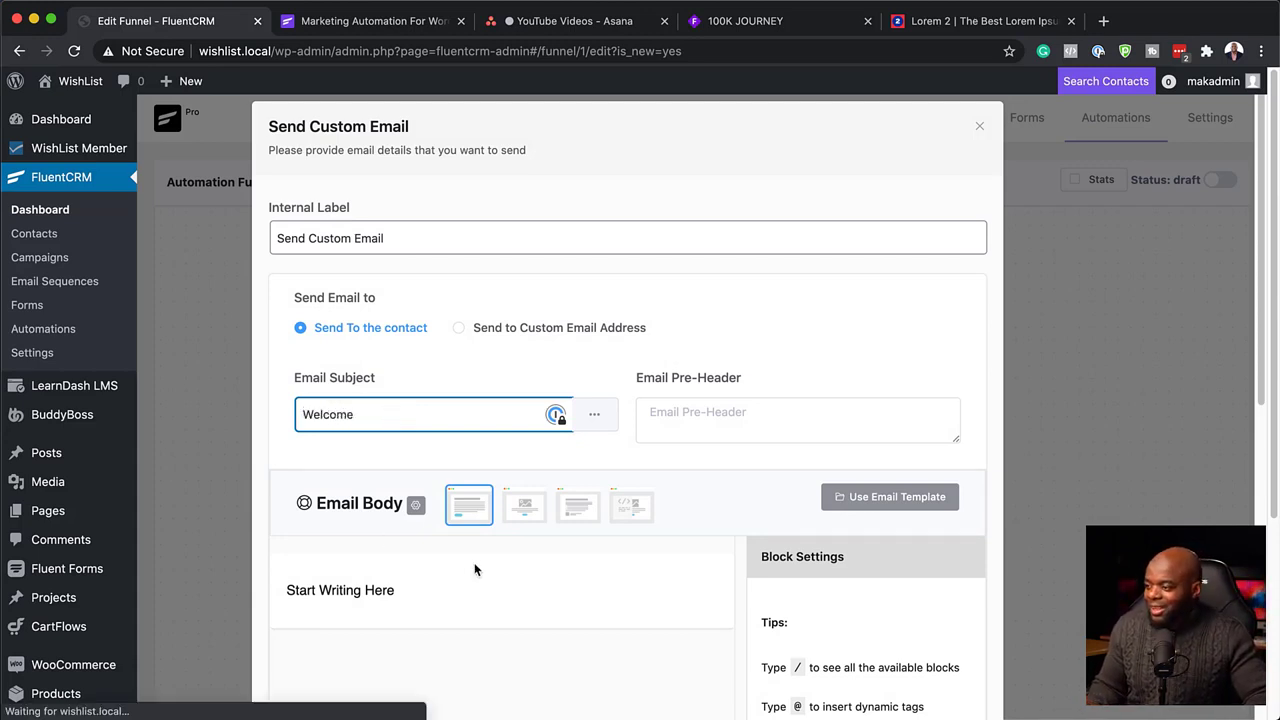
pyautogui.scroll(-5, 473, 563)
pyautogui.click(330, 381)
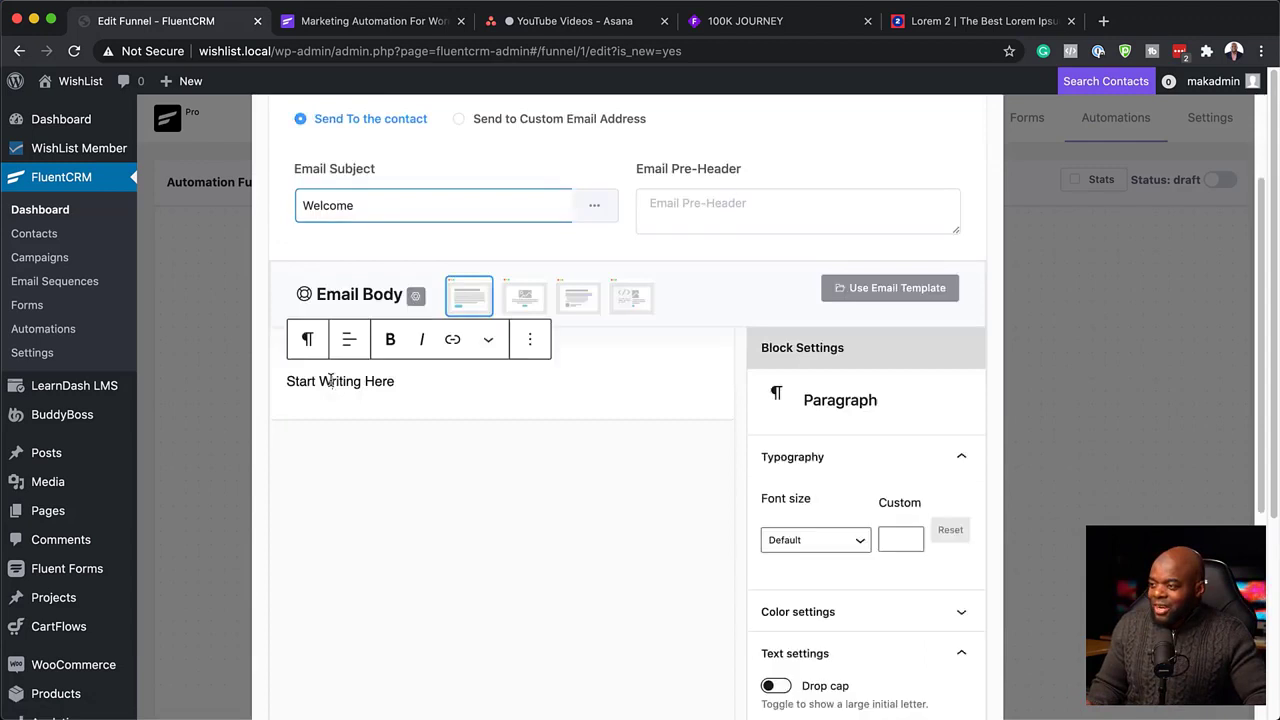
pyautogui.tripleClick(395, 386)
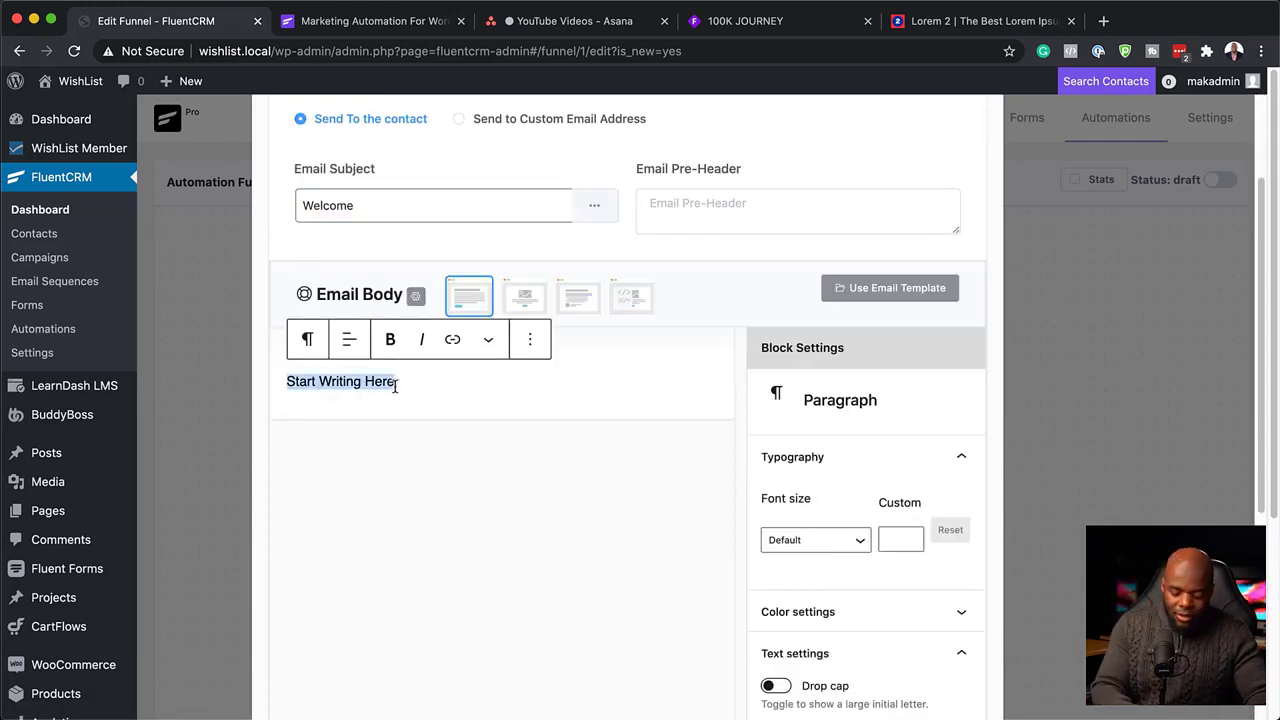
pyautogui.write('Hello')
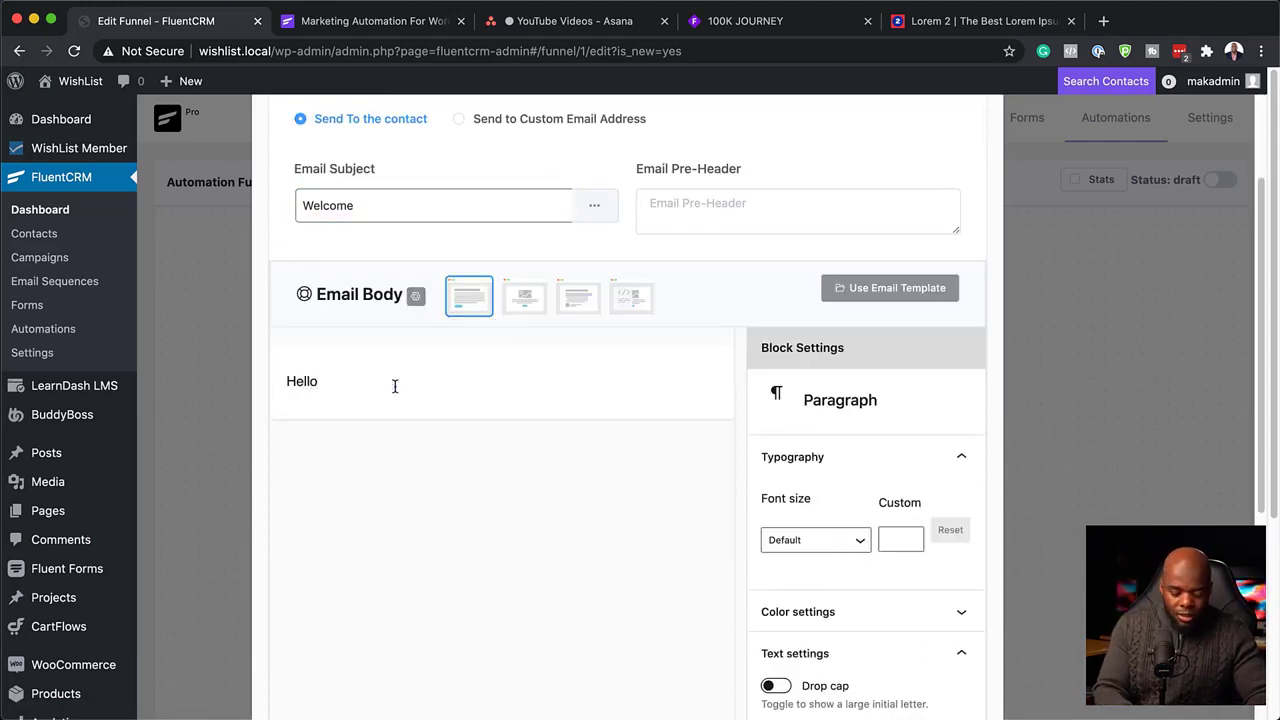
pyautogui.write(', @')
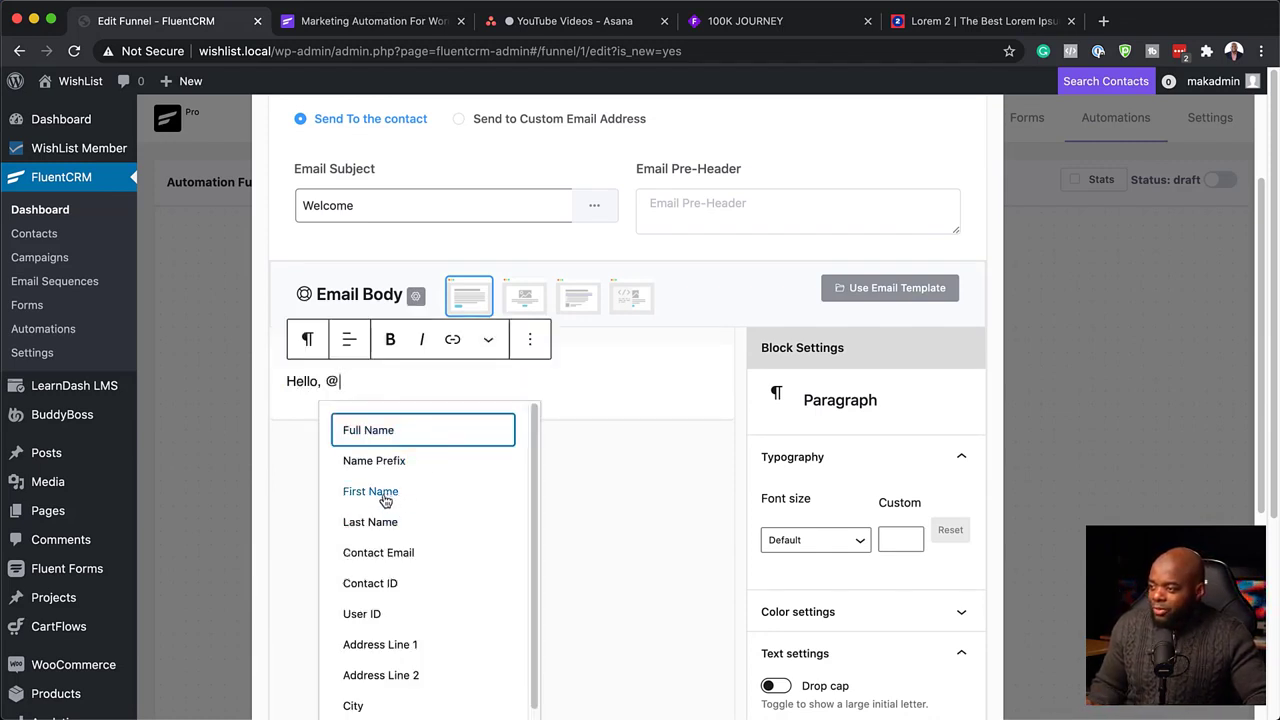
pyautogui.click(388, 496)
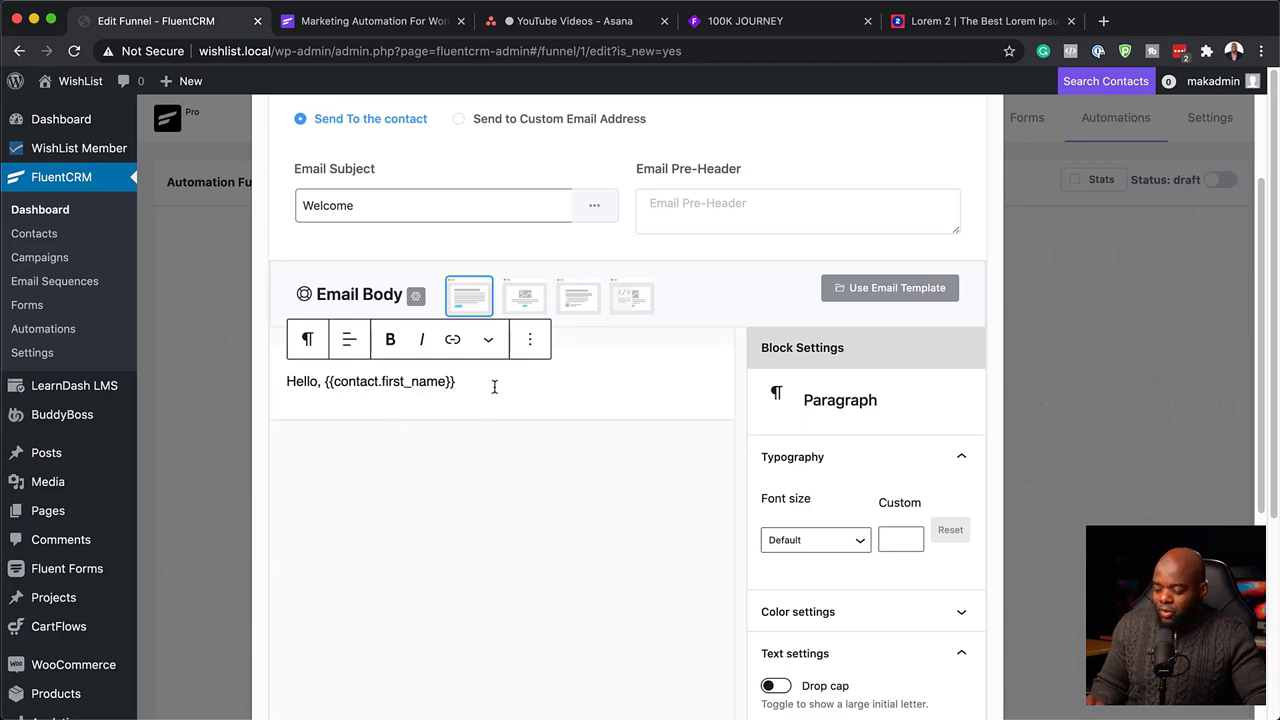
pyautogui.press('Return')
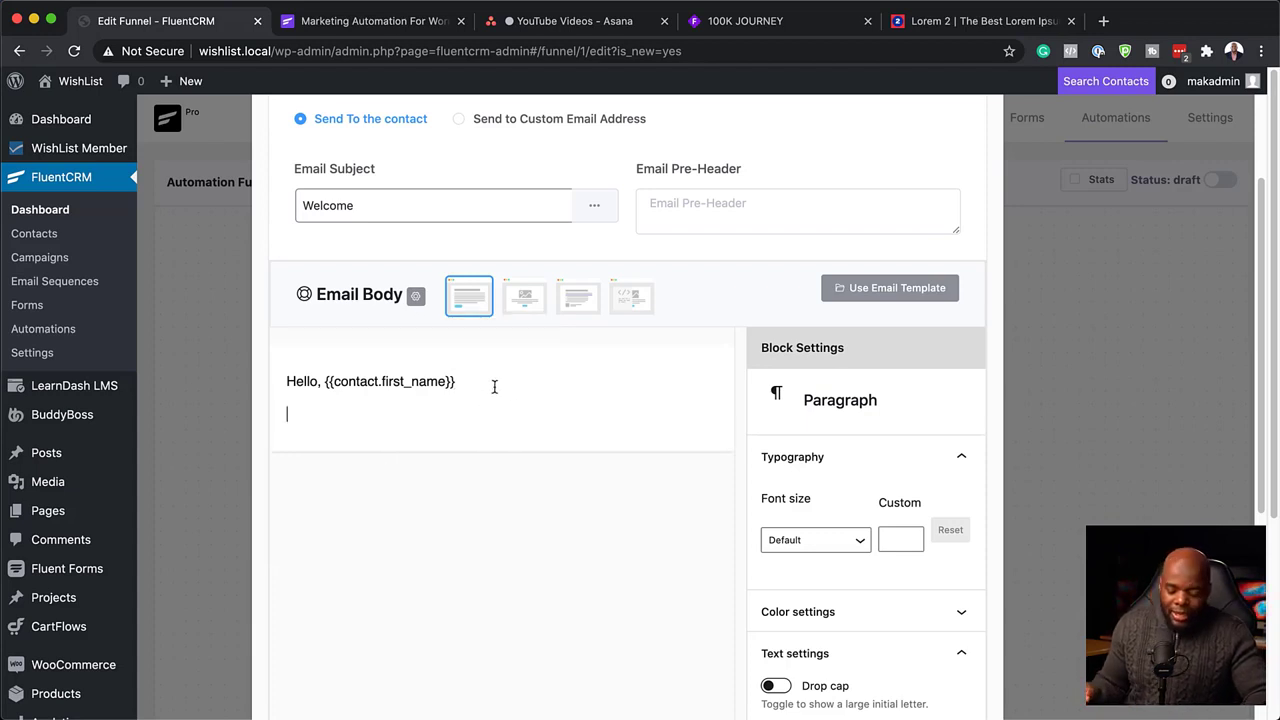
pyautogui.write('Lorem ipsum dolor sit amet, consectetuer adipiscing elit. Donec odio. Quisque volutpat mattis eros. Nullam malesuada erat ut turpis. Suspendisse urna nibh, viverra non, semper suscipit, posuere a, pede. Donec nec justo eget felis facilisis fermentum. Aliquam porttitor mauris sit amet orci. Aenean dignissim pellentesque felis. Morbi in sem quis dui placerat ornare. Pellentesque odio nisi, euismod in, pharetra a, ultricies in, diam. Sed arcu. Cras consequat. Praesent dapibus, neque id cursus faucibus, tortor neque egestas auguae, eu vulputate magna eros eu erat. Aliquam erat volutpat. Nam dui mi, tincidunt quis, accumsan porttitor, facilisis luctus, metus.')
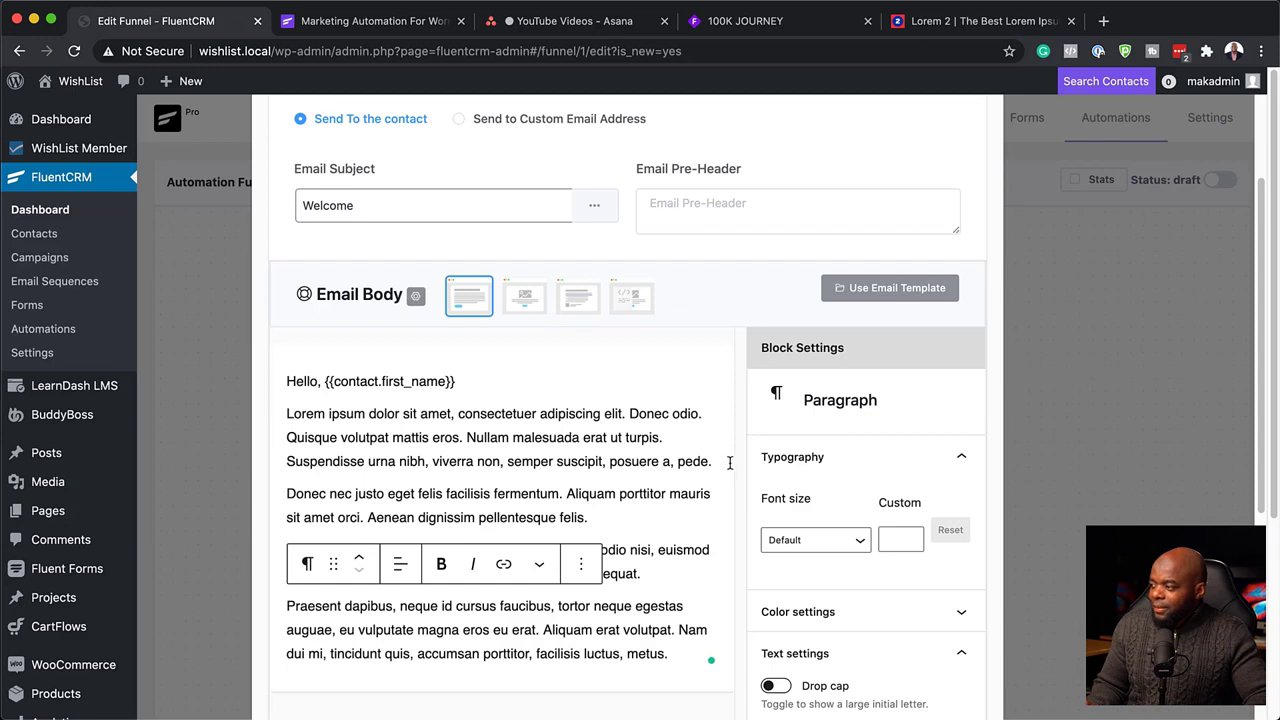
# Add an empty paragraph after the first lorem paragraph and type '/' for a block.
pyautogui.click(713, 466)
pyautogui.press('Return')
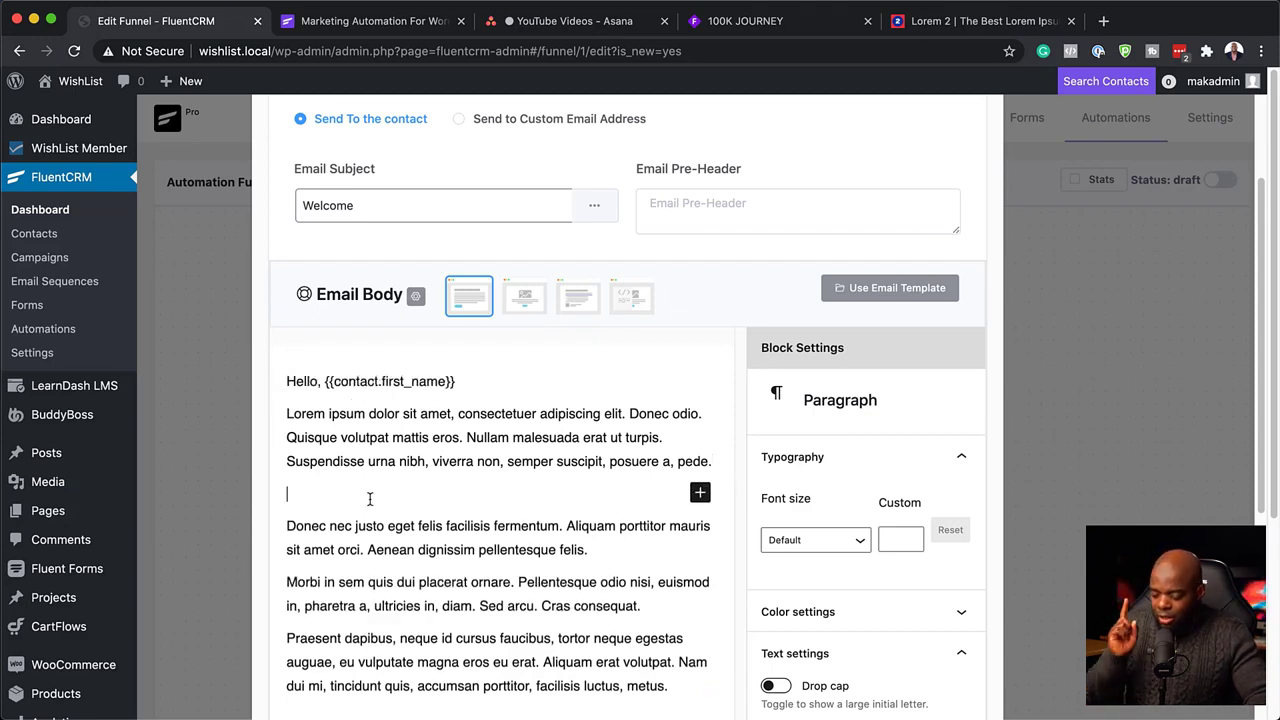
pyautogui.write('/')
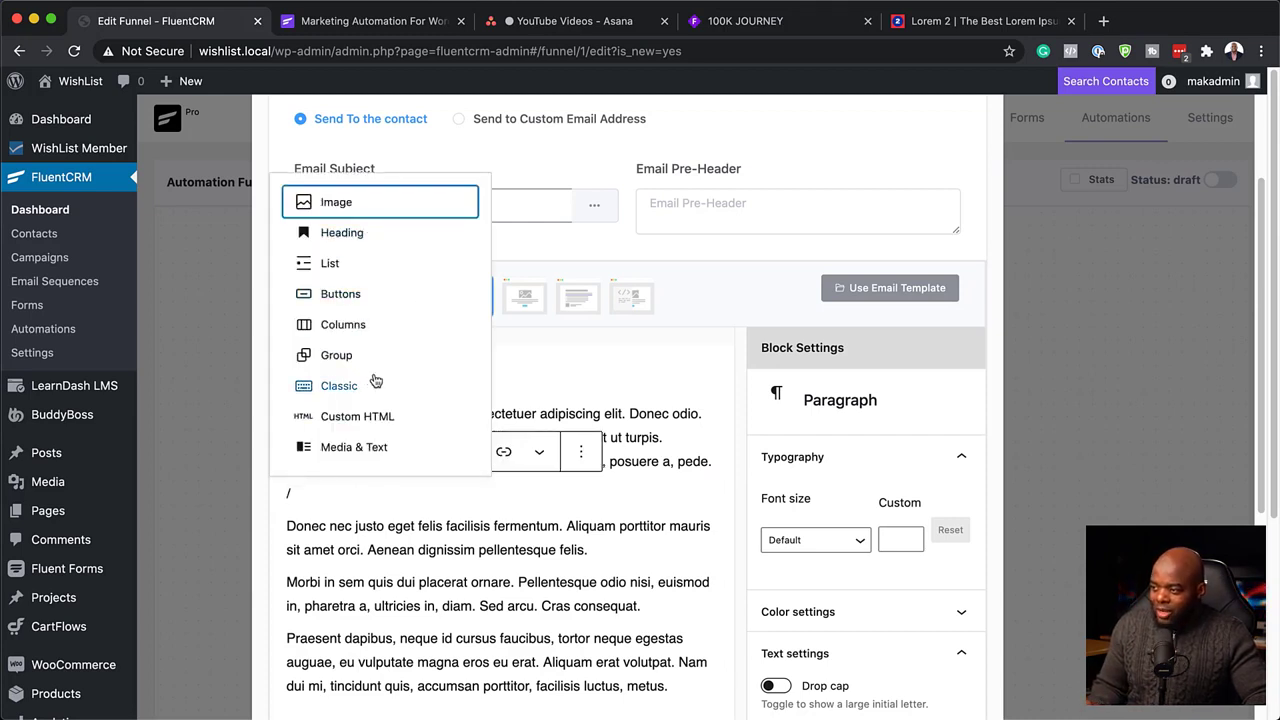
pyautogui.scroll(-1, 379, 378)
pyautogui.scroll(-1, 378, 378)
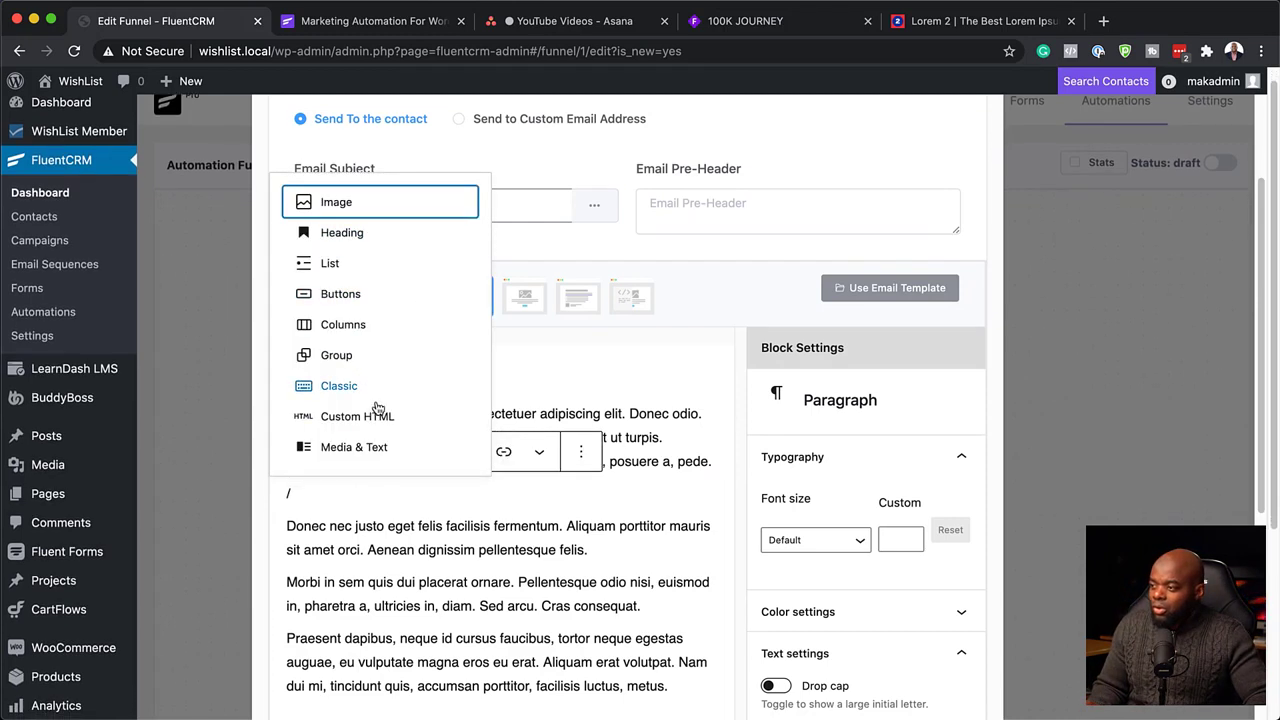
pyautogui.scroll(2, 380, 388)
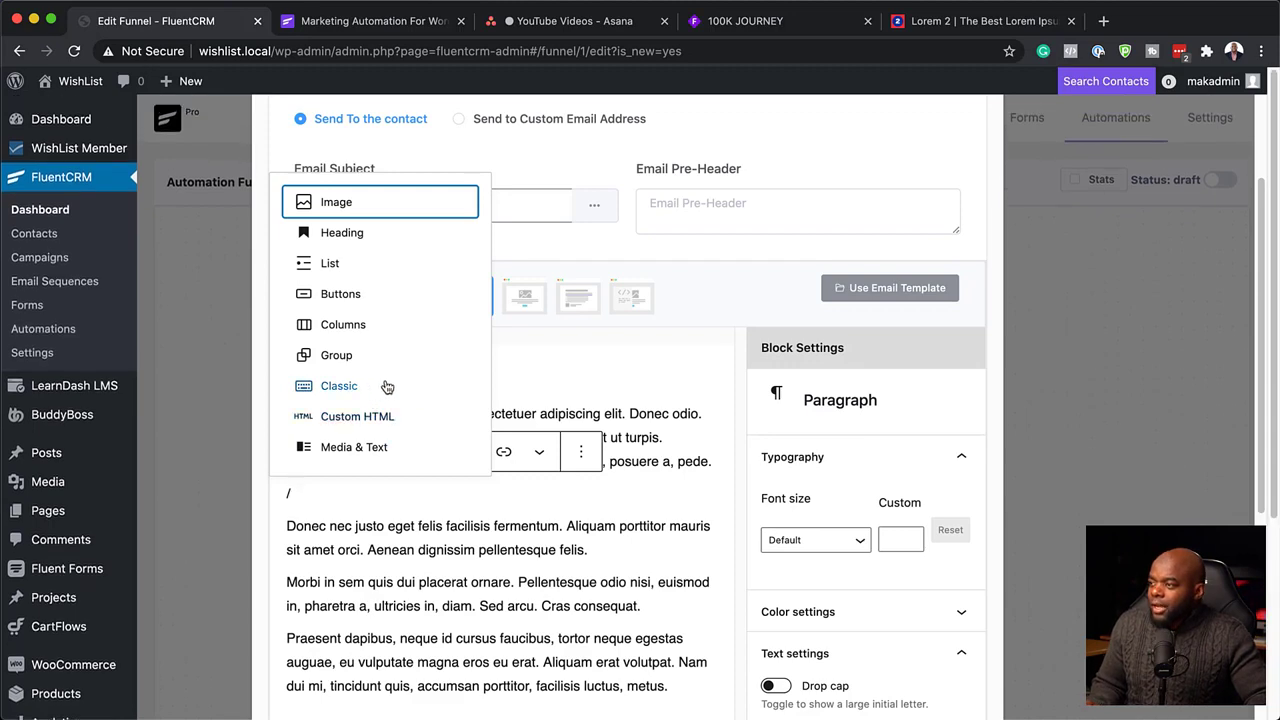
# Insert the jumping-at-sunset photo from the media library after the first paragraph and resize it.
pyautogui.click(302, 204)
pyautogui.scroll(-3, 566, 492)
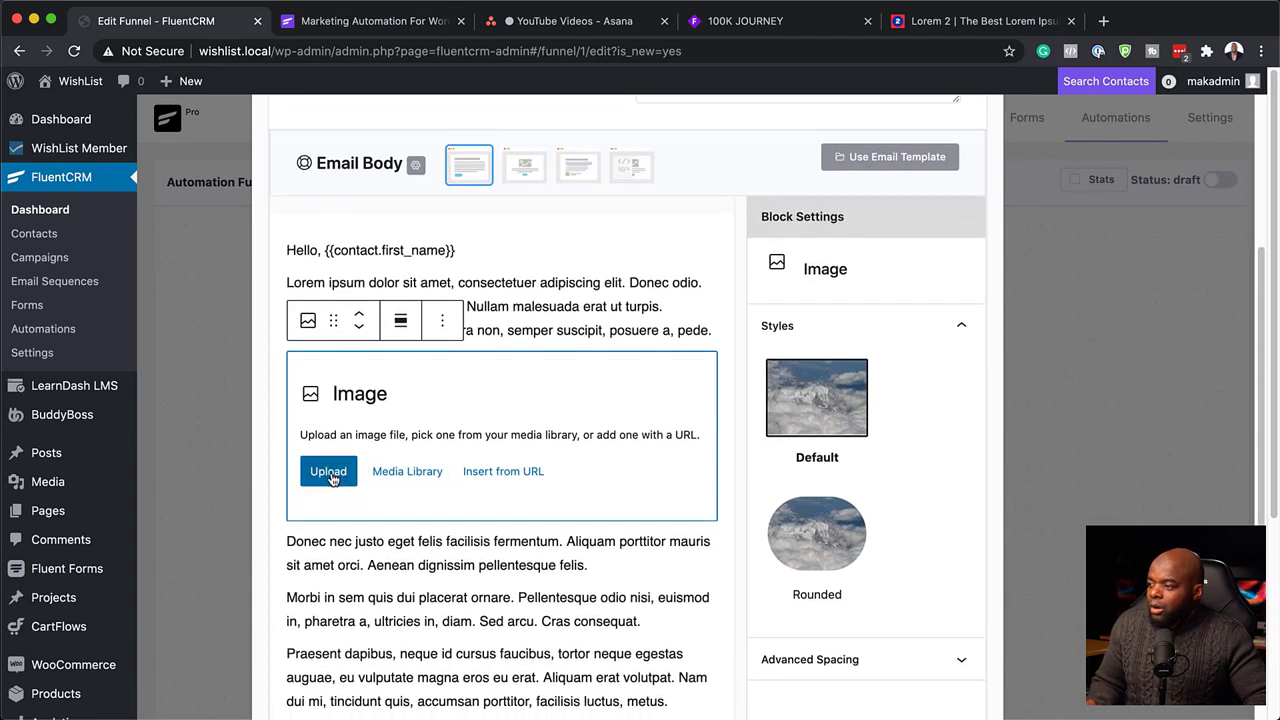
pyautogui.click(383, 476)
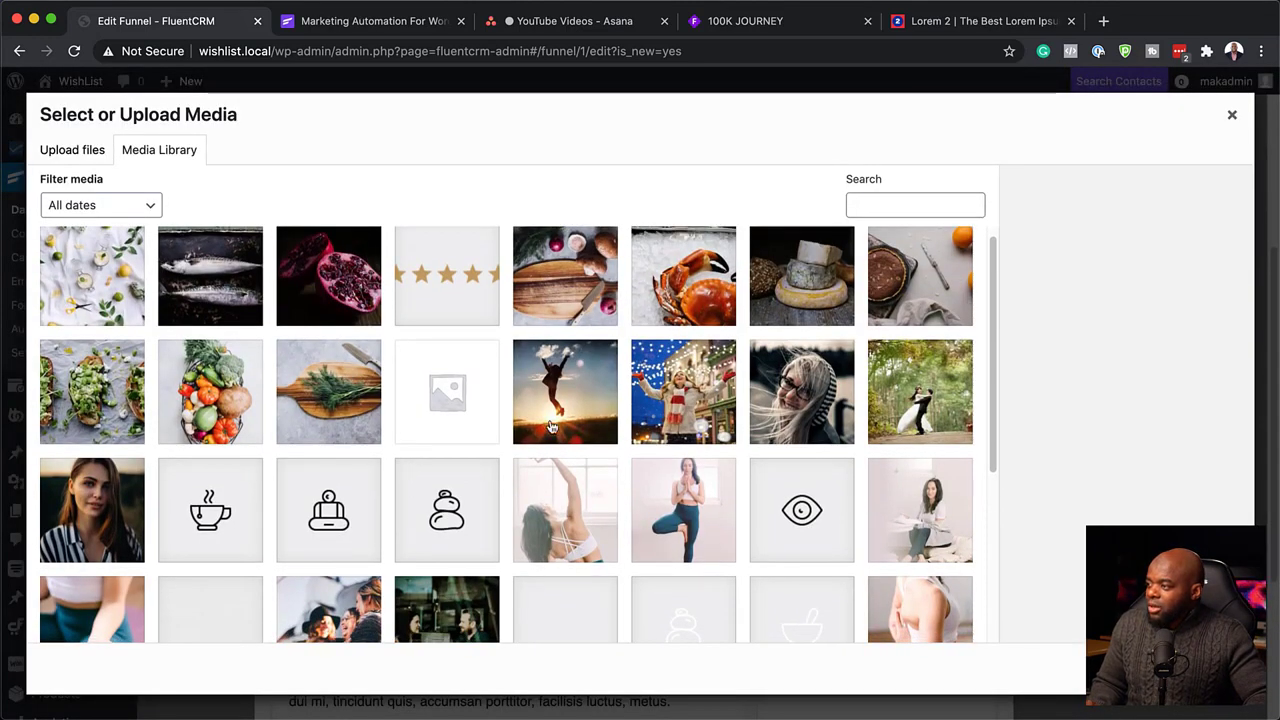
pyautogui.click(552, 428)
pyautogui.doubleClick(552, 428)
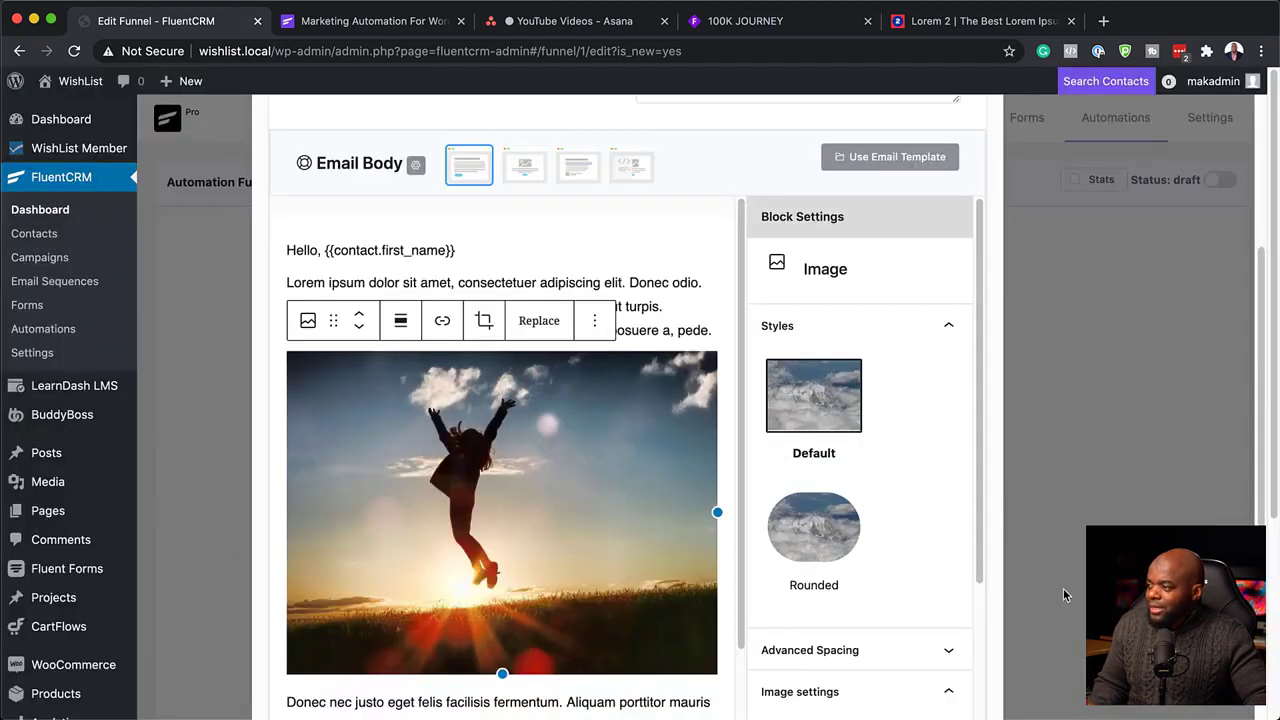
pyautogui.moveTo(716, 512); pyautogui.dragTo(708, 509)
pyautogui.scroll(-3, 619, 505)
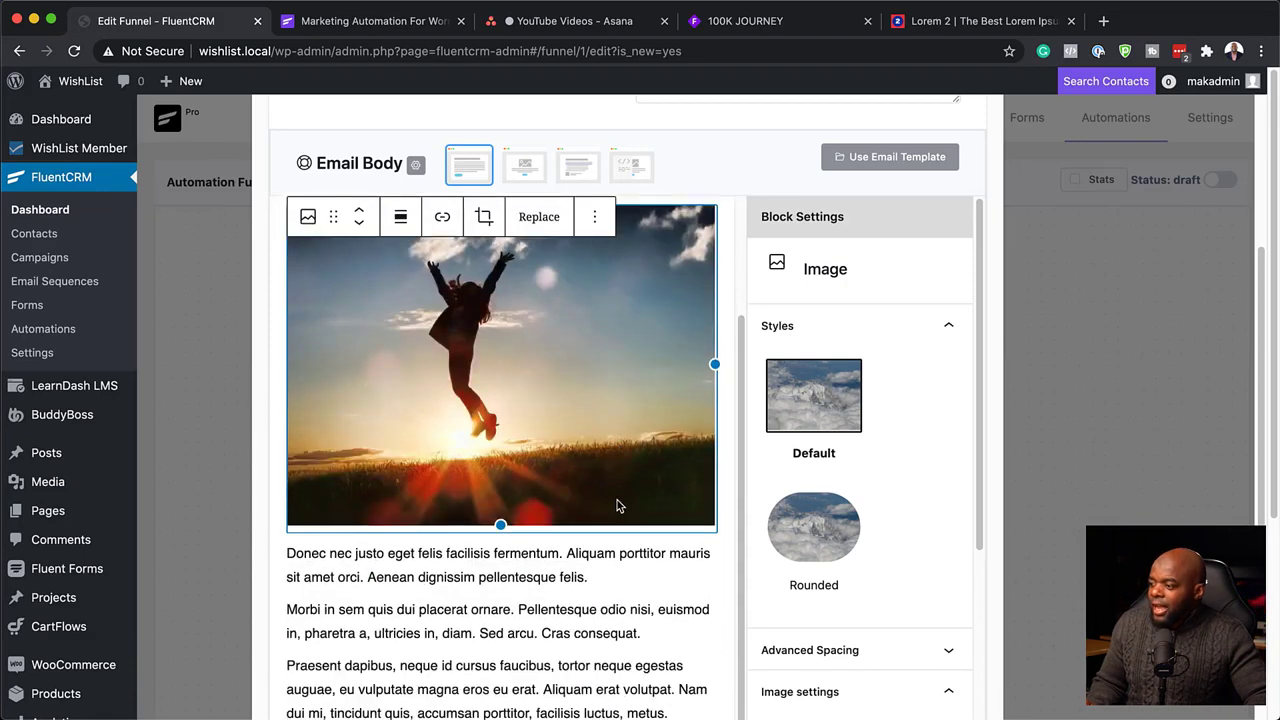
pyautogui.click(630, 584)
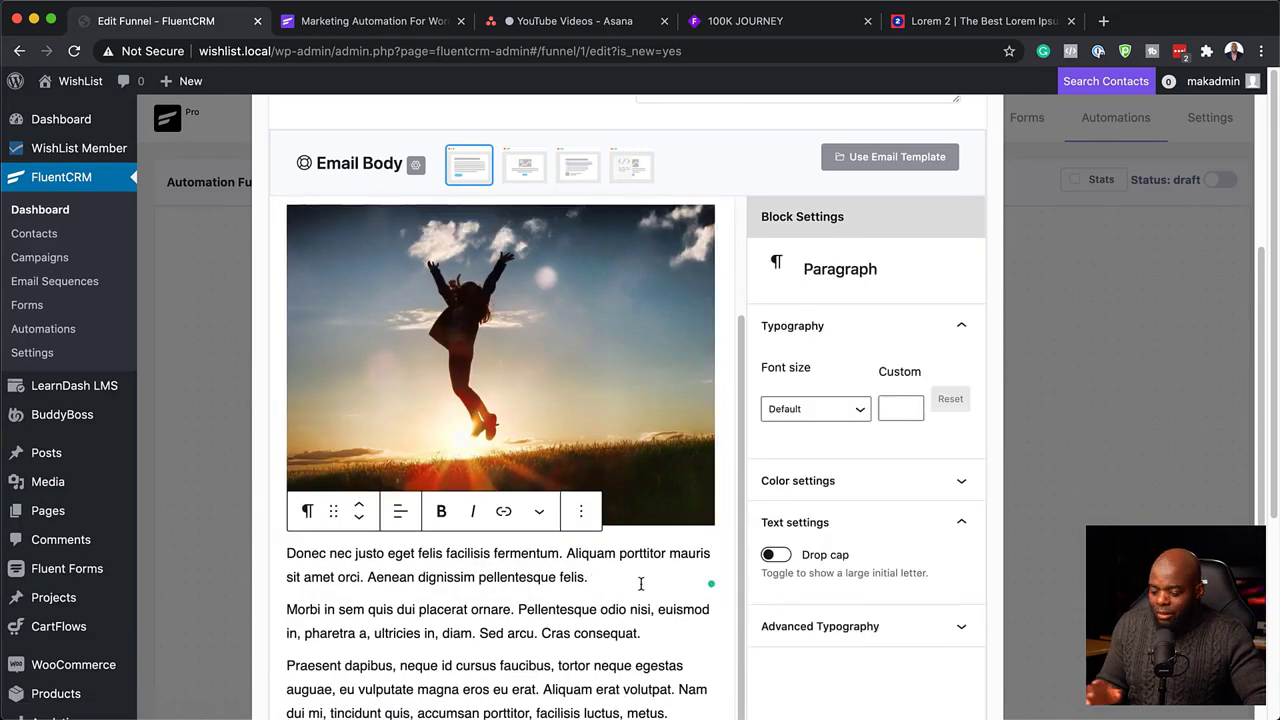
# Add a button block reading 'GET YOUR PRODUCT' below the post-photo paragraph.
pyautogui.press('Return')
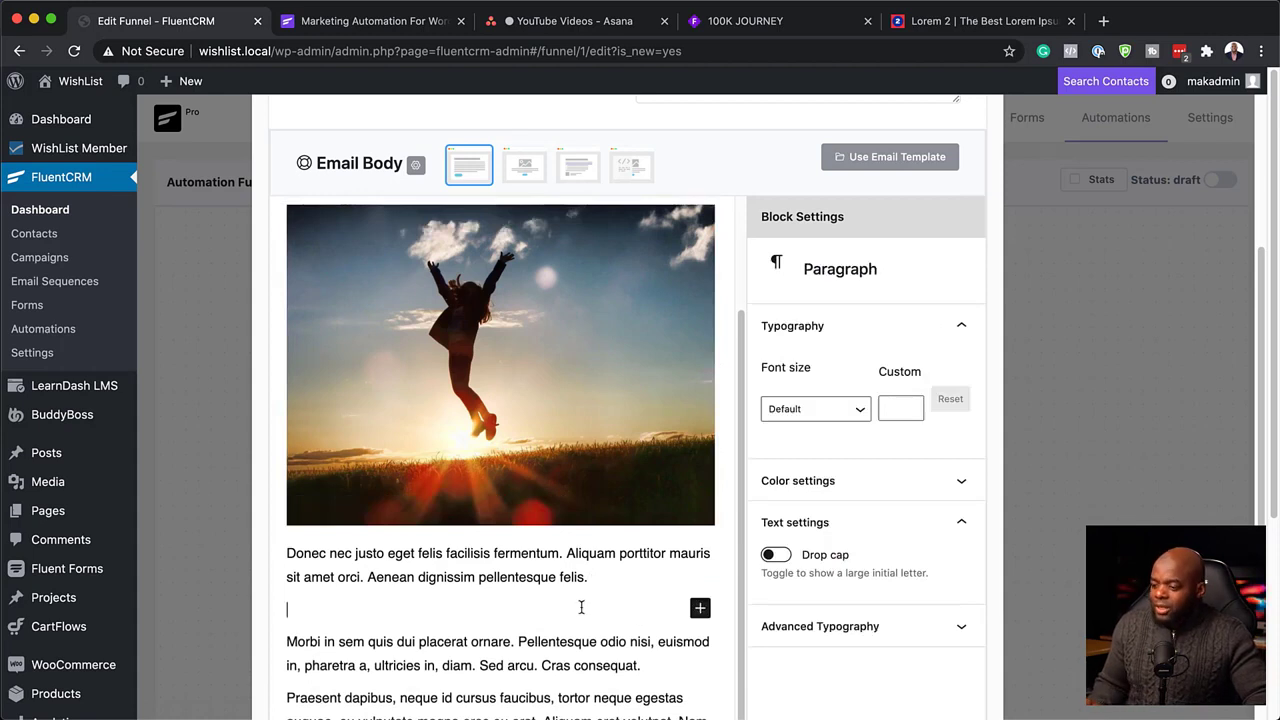
pyautogui.write('/')
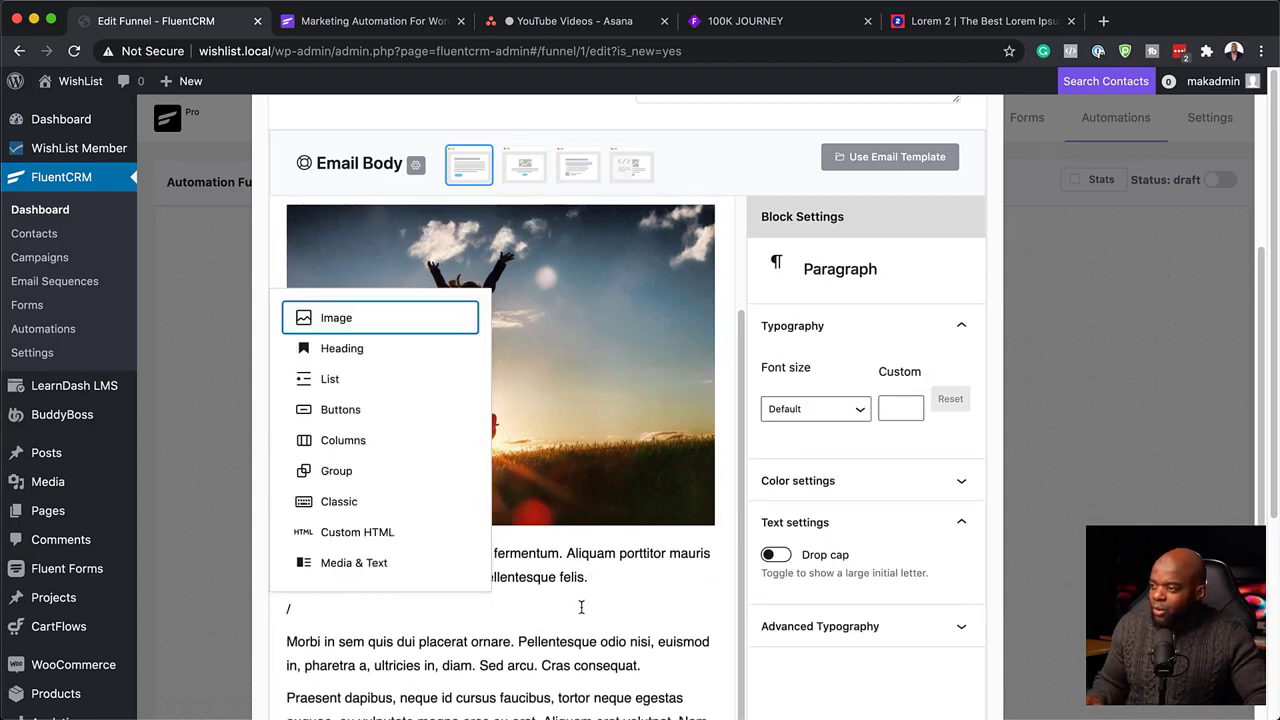
pyautogui.click(358, 414)
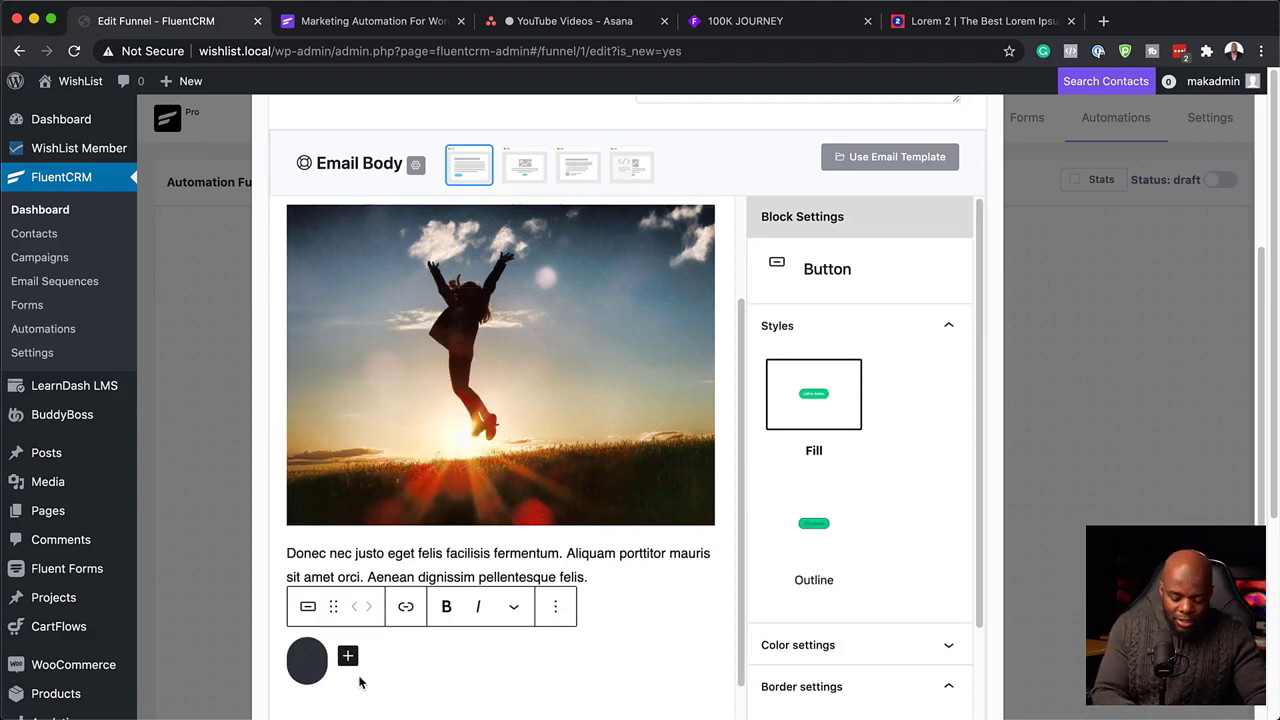
pyautogui.write('GET YO')
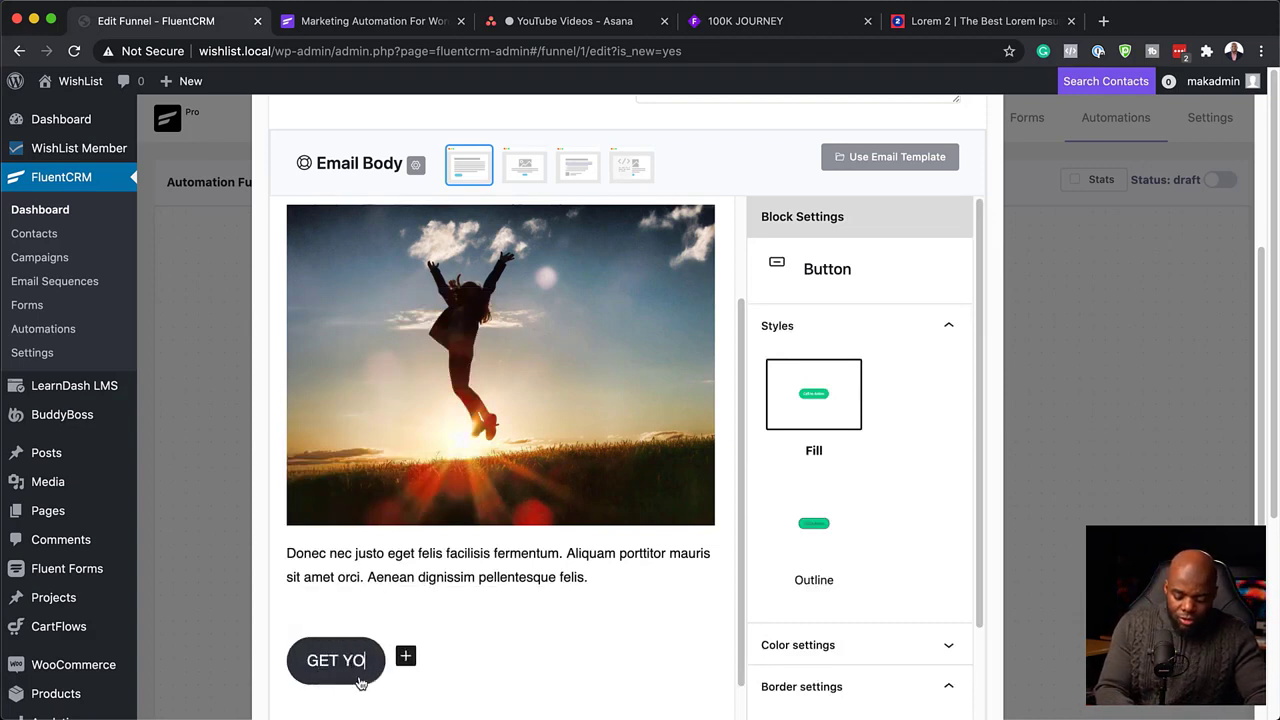
pyautogui.write('UR DI')
pyautogui.press('BackSpace')
pyautogui.press('BackSpace')
pyautogui.press('BackSpace')
pyautogui.press('BackSpace')
pyautogui.press('BackSpace')
pyautogui.press('BackSpace')
pyautogui.press('BackSpace')
pyautogui.press('BackSpace')
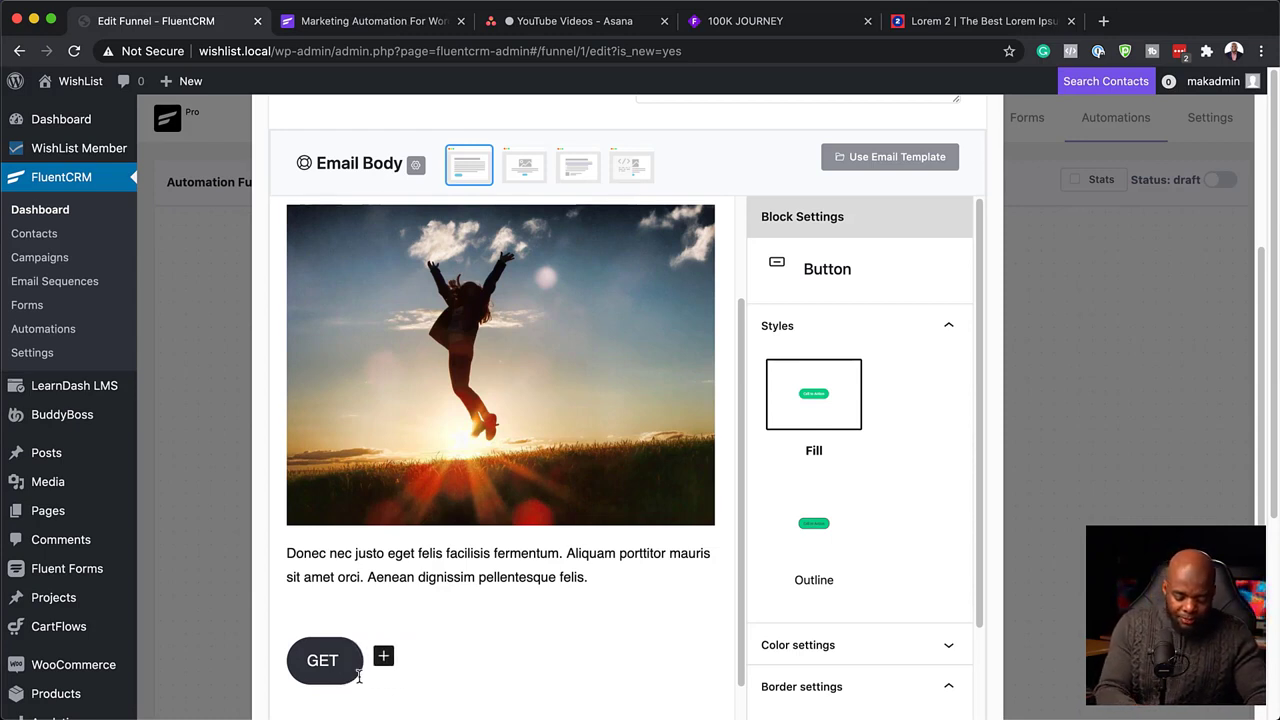
pyautogui.write('YOUR PRODUCT')
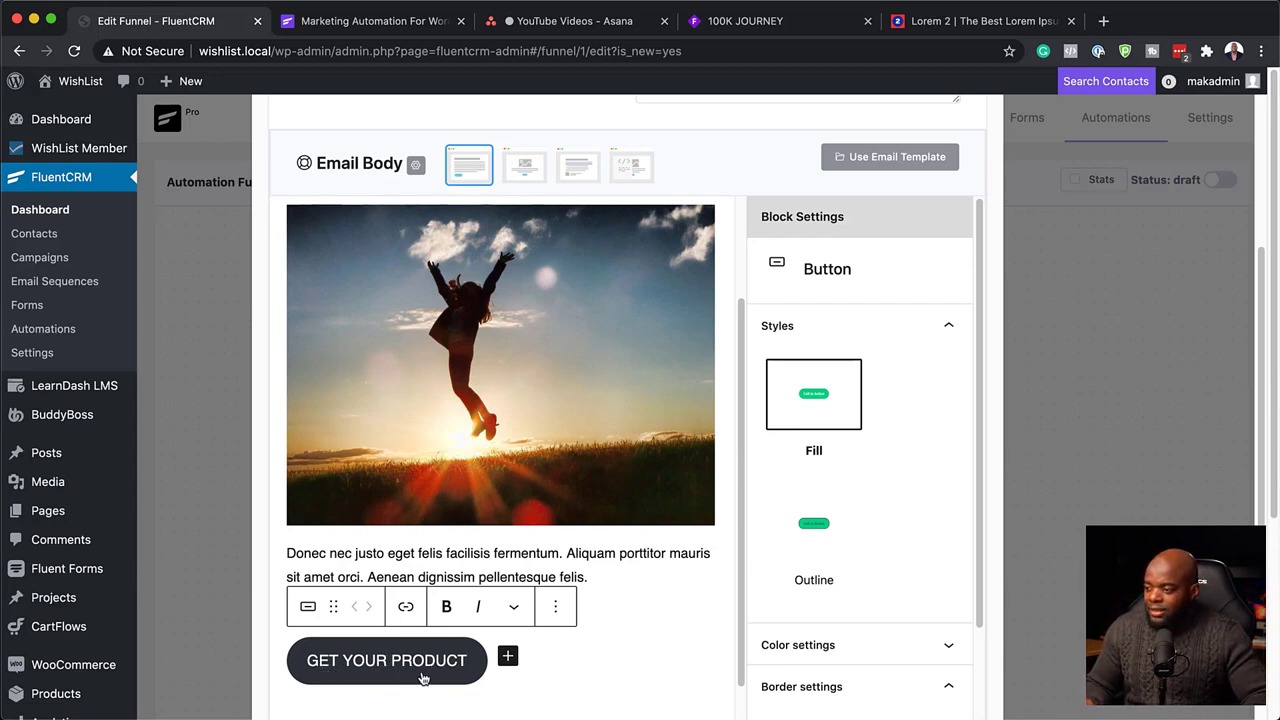
# Link the button to '#' opening in a new tab, and save the email settings.
pyautogui.click(406, 607)
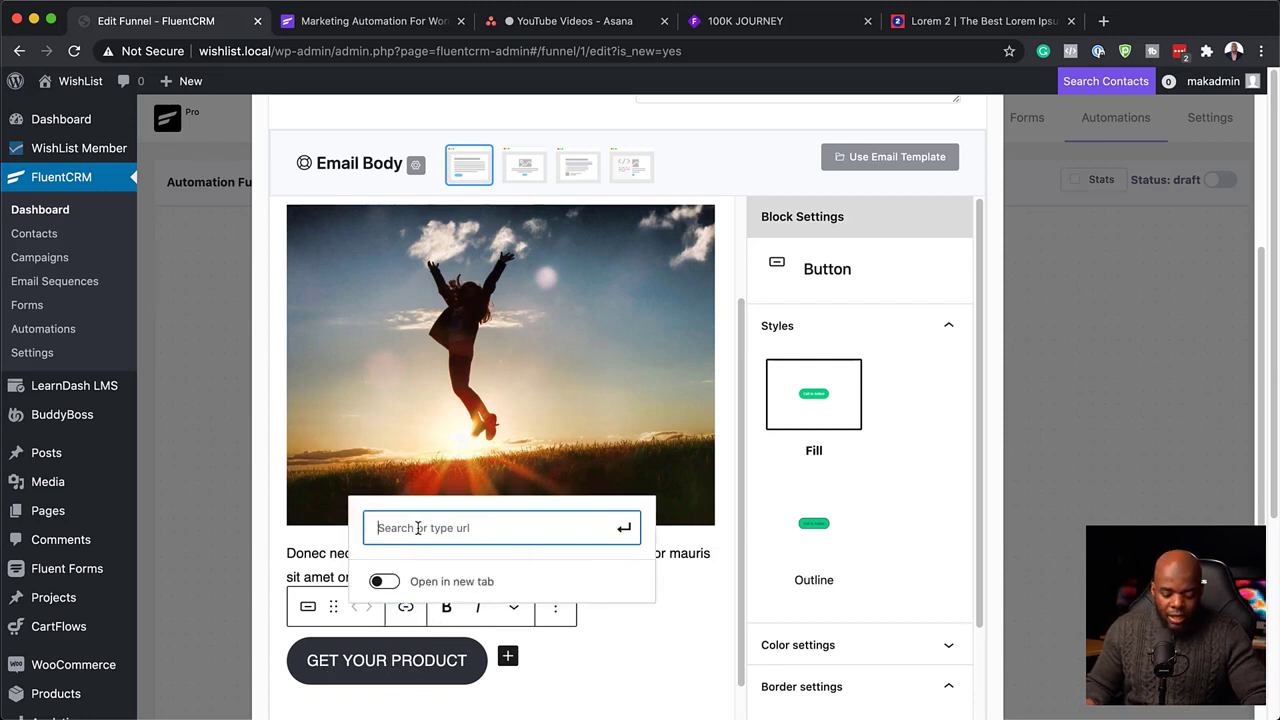
pyautogui.write('#')
pyautogui.click(386, 583)
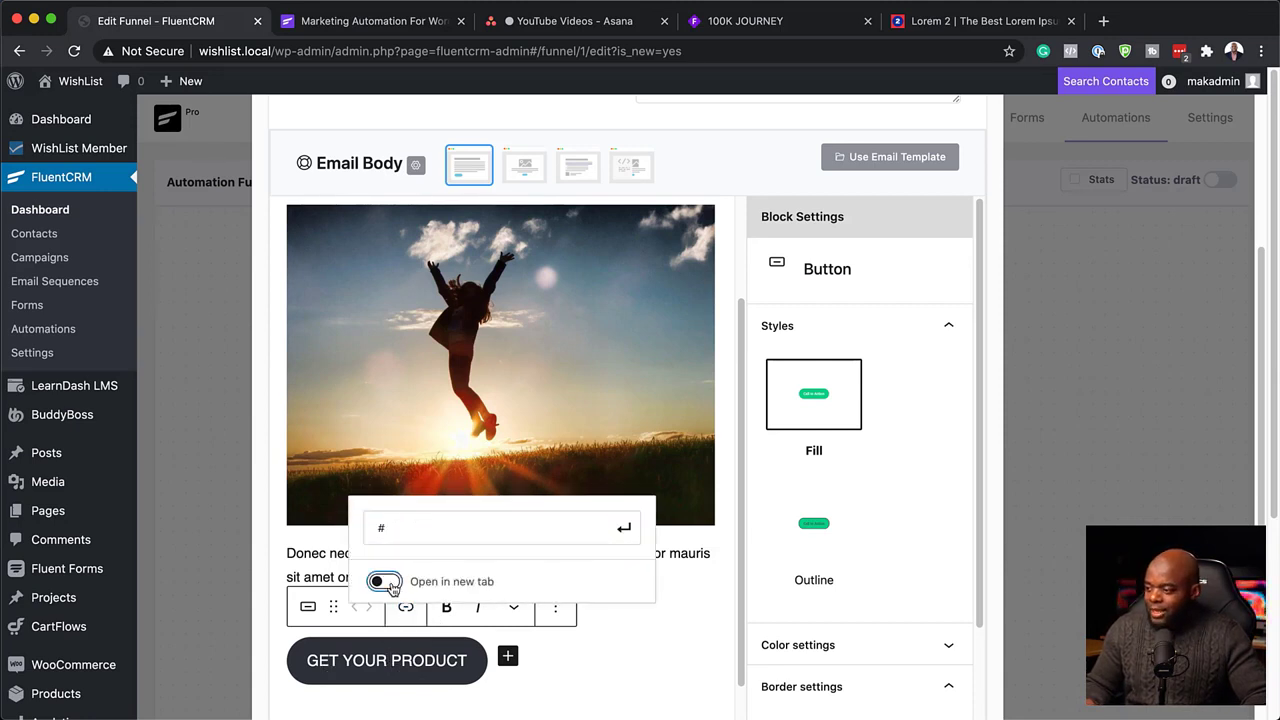
pyautogui.click(623, 528)
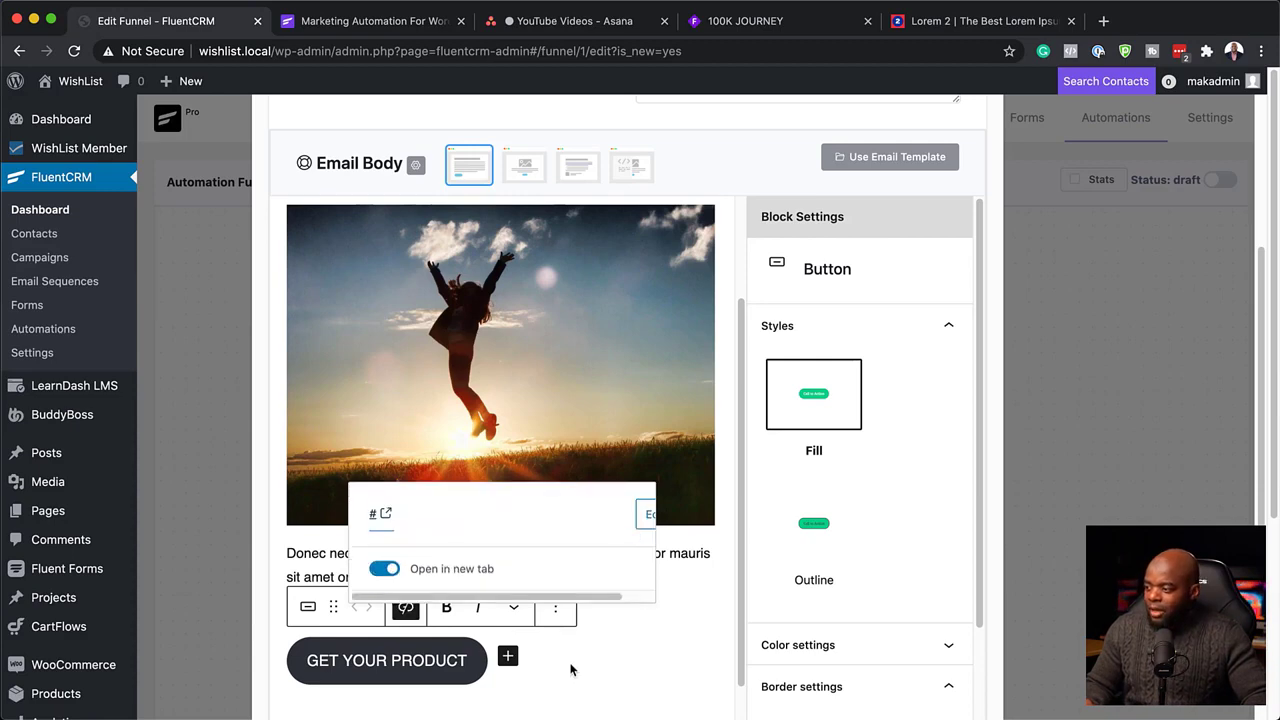
pyautogui.click(565, 667)
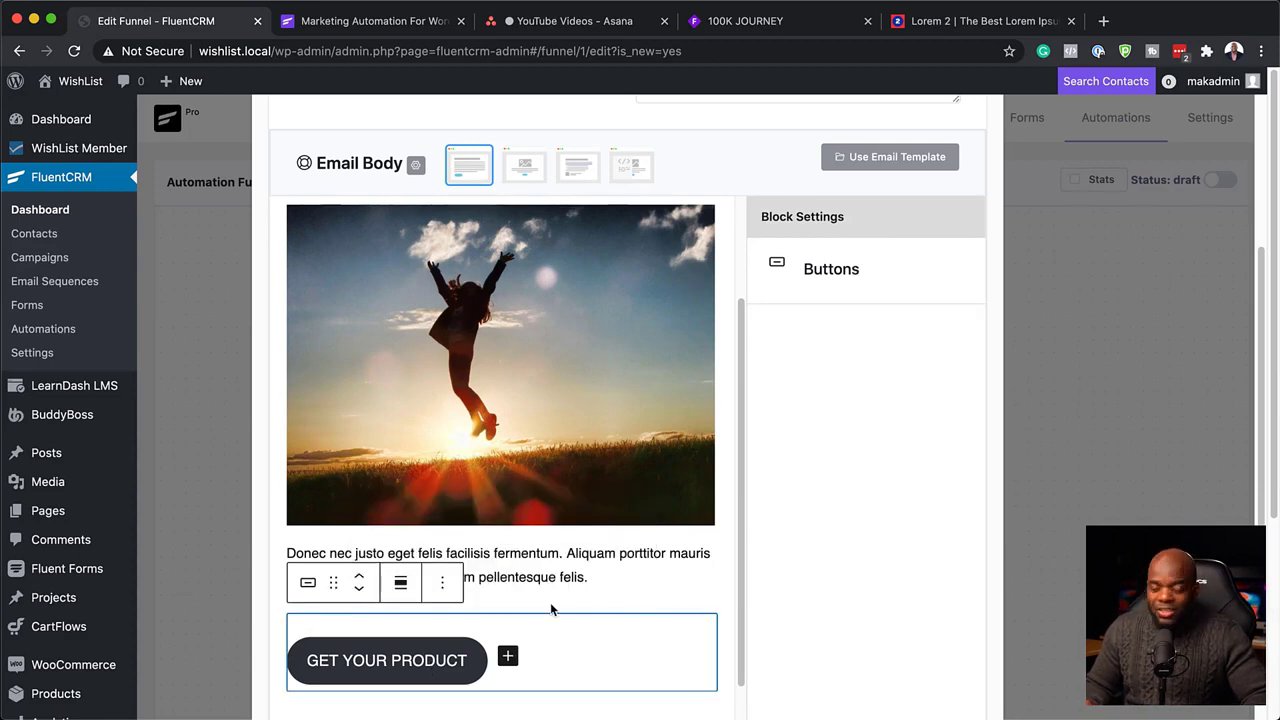
pyautogui.scroll(-5, 551, 604)
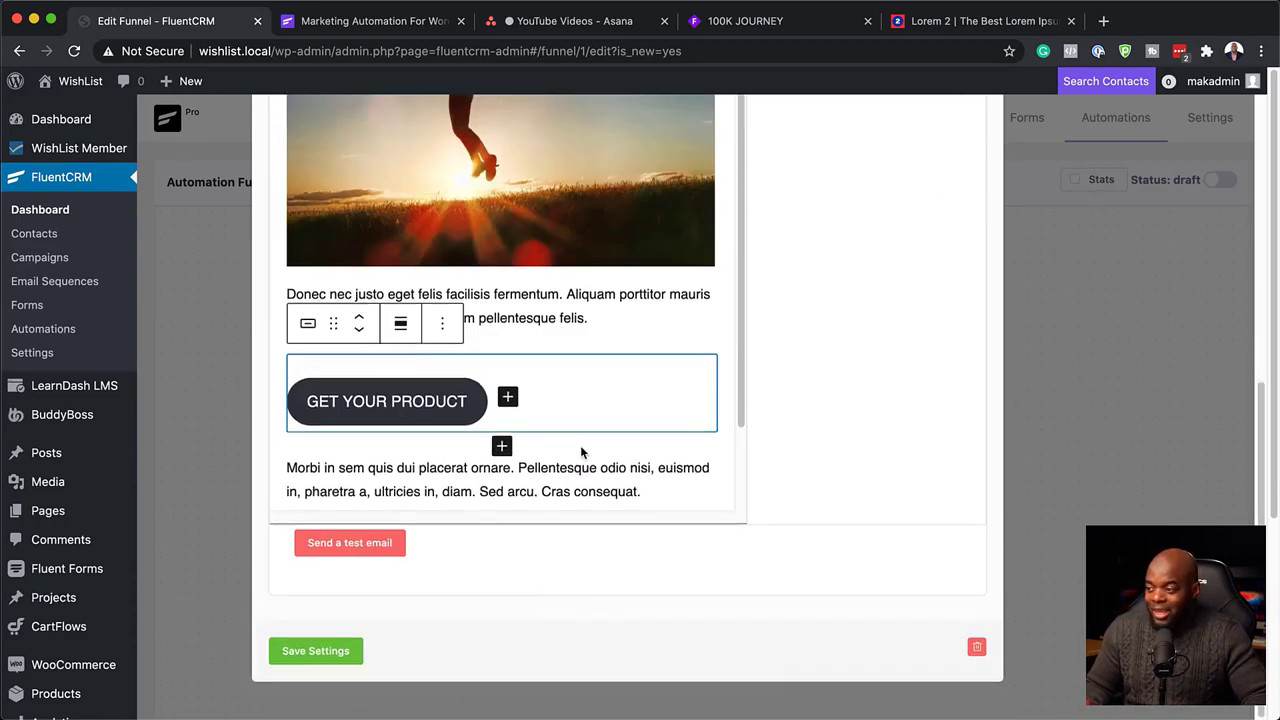
pyautogui.click(307, 653)
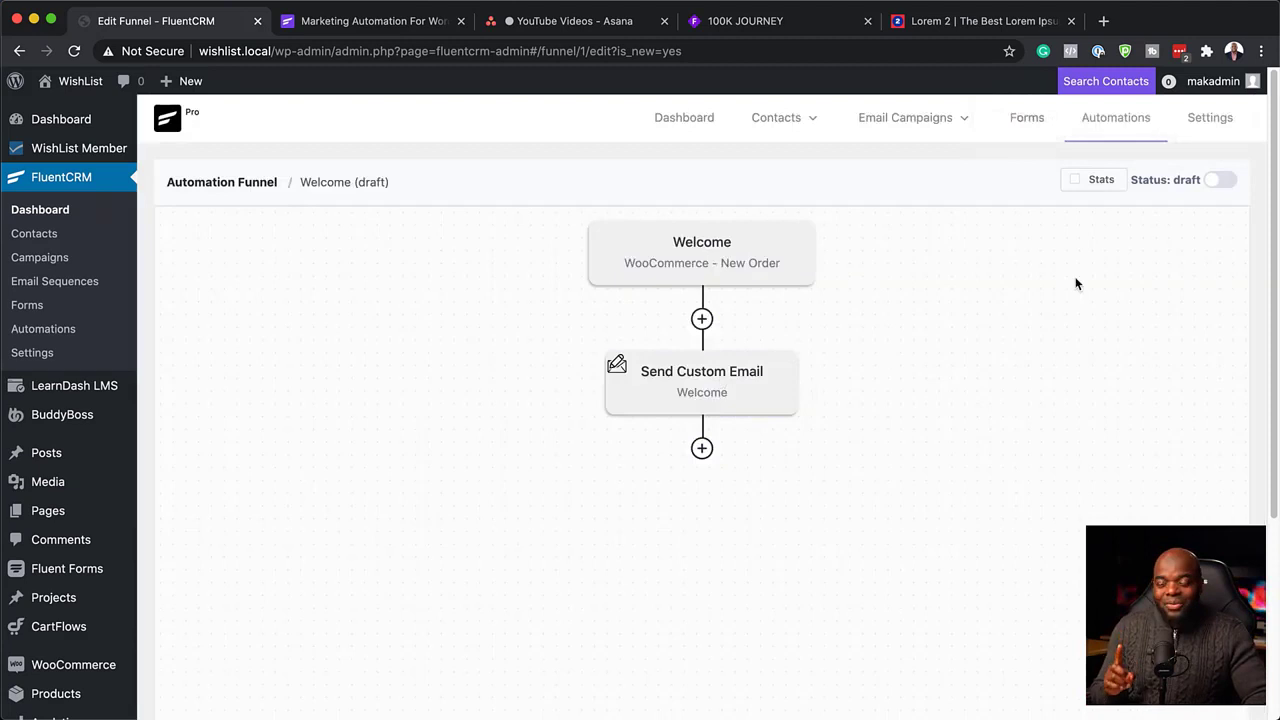
# Enable funnel Stats and open Add Action/Benchmark below the Send Custom Email node.
pyautogui.click(1076, 181)
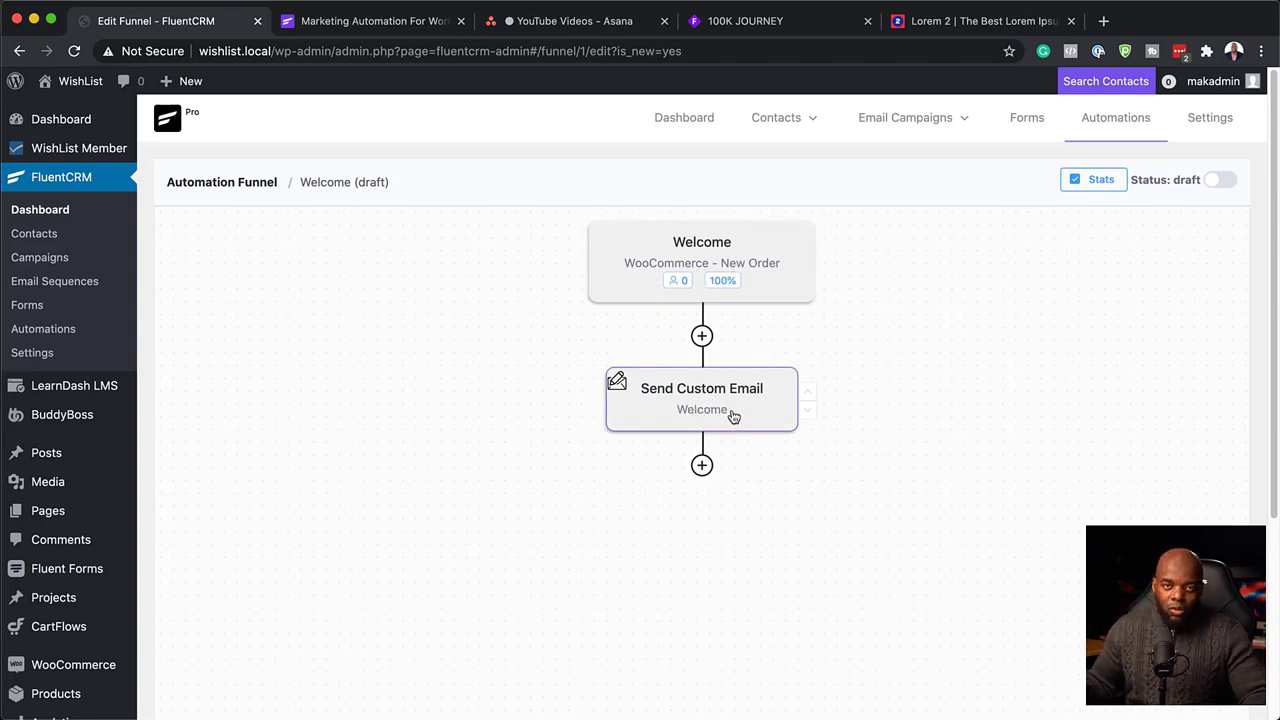
pyautogui.click(702, 466)
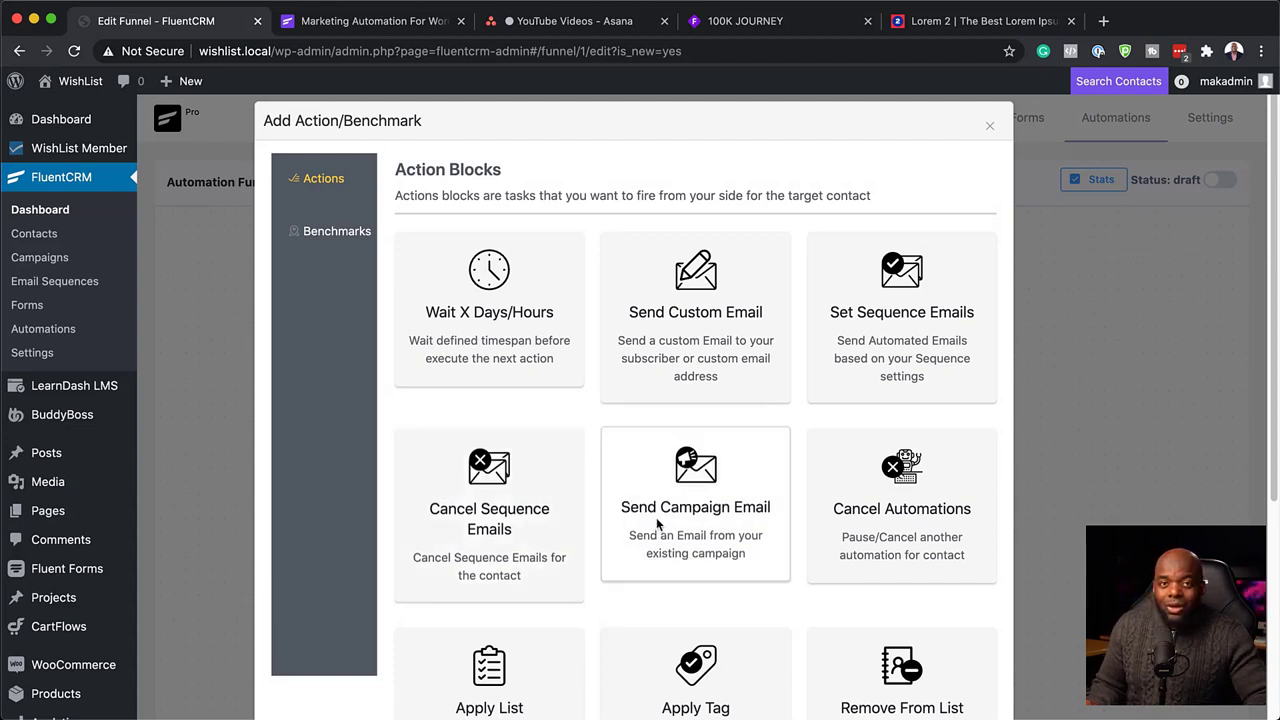
# Choose the Cancel Automations action block to follow the Send Custom Email step.
pyautogui.scroll(-5, 656, 524)
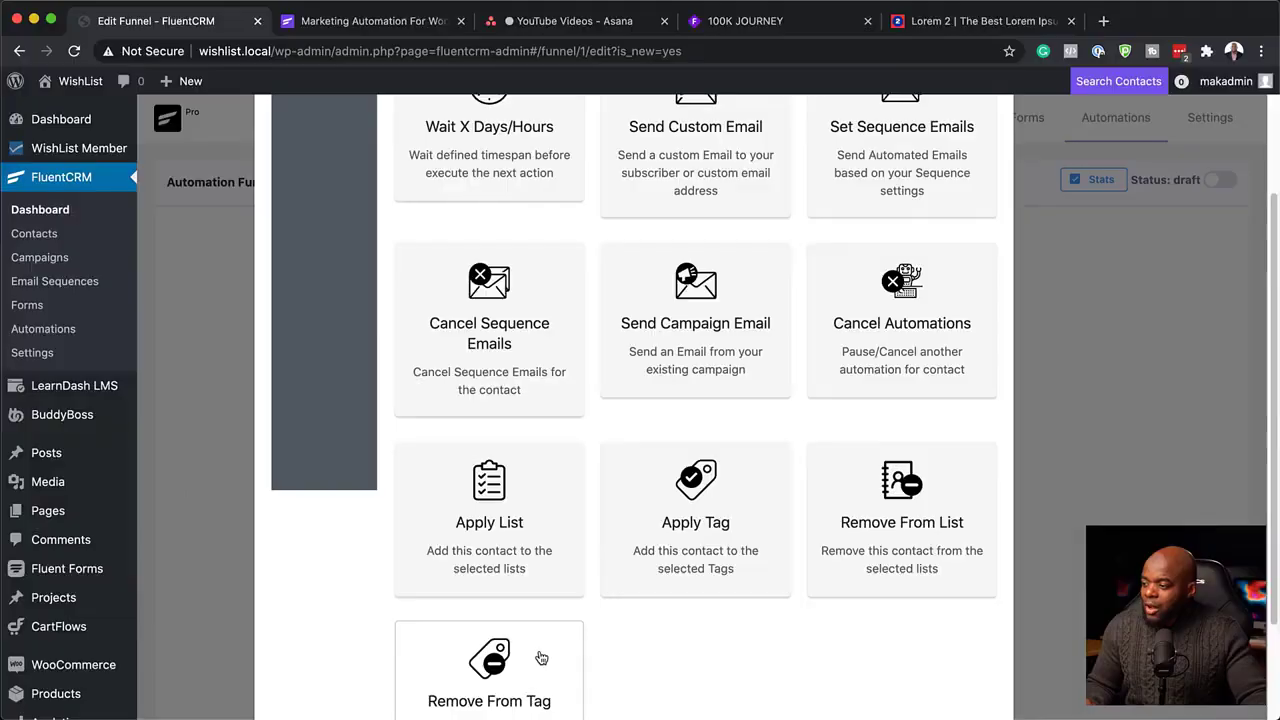
pyautogui.scroll(-2, 560, 646)
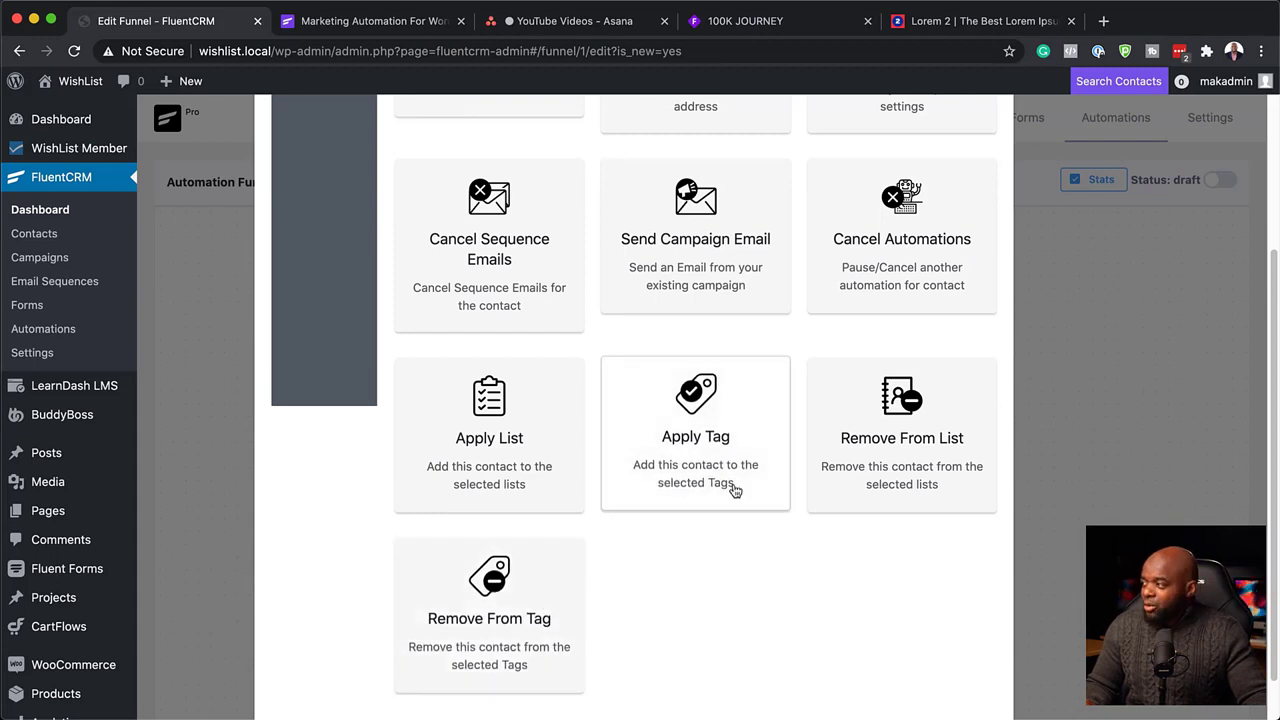
pyautogui.scroll(2, 734, 490)
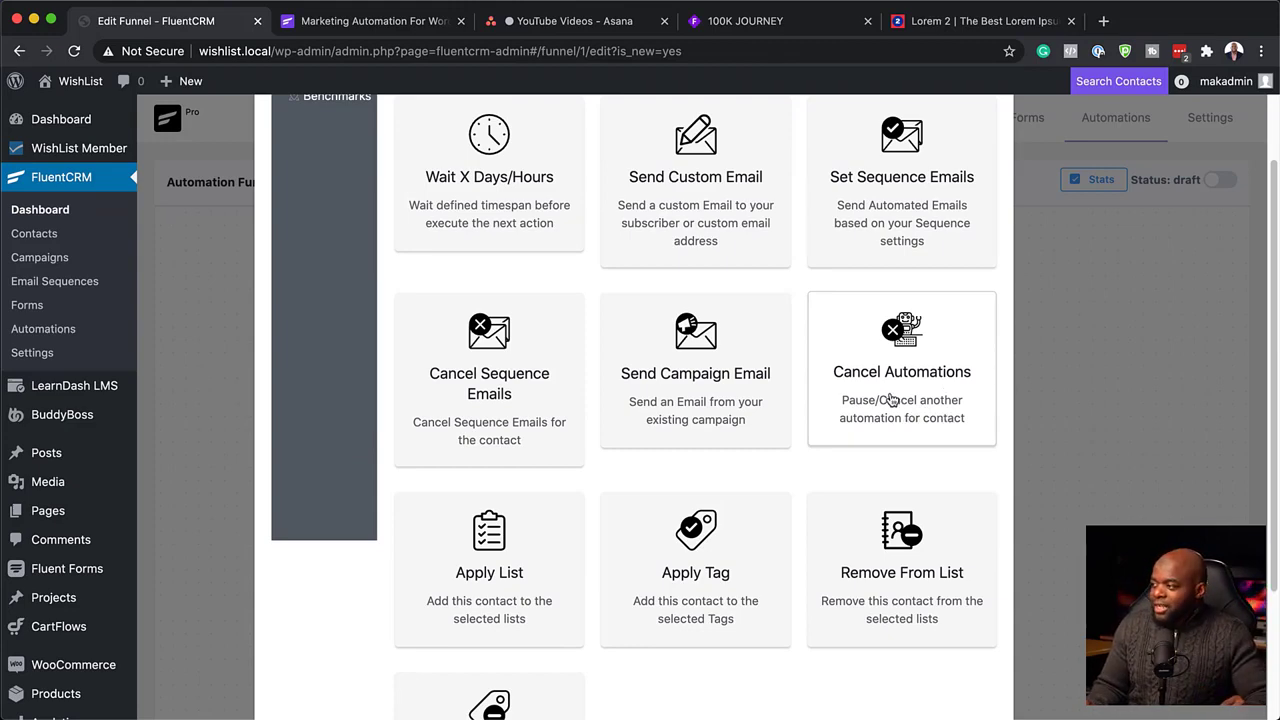
pyautogui.click(891, 400)
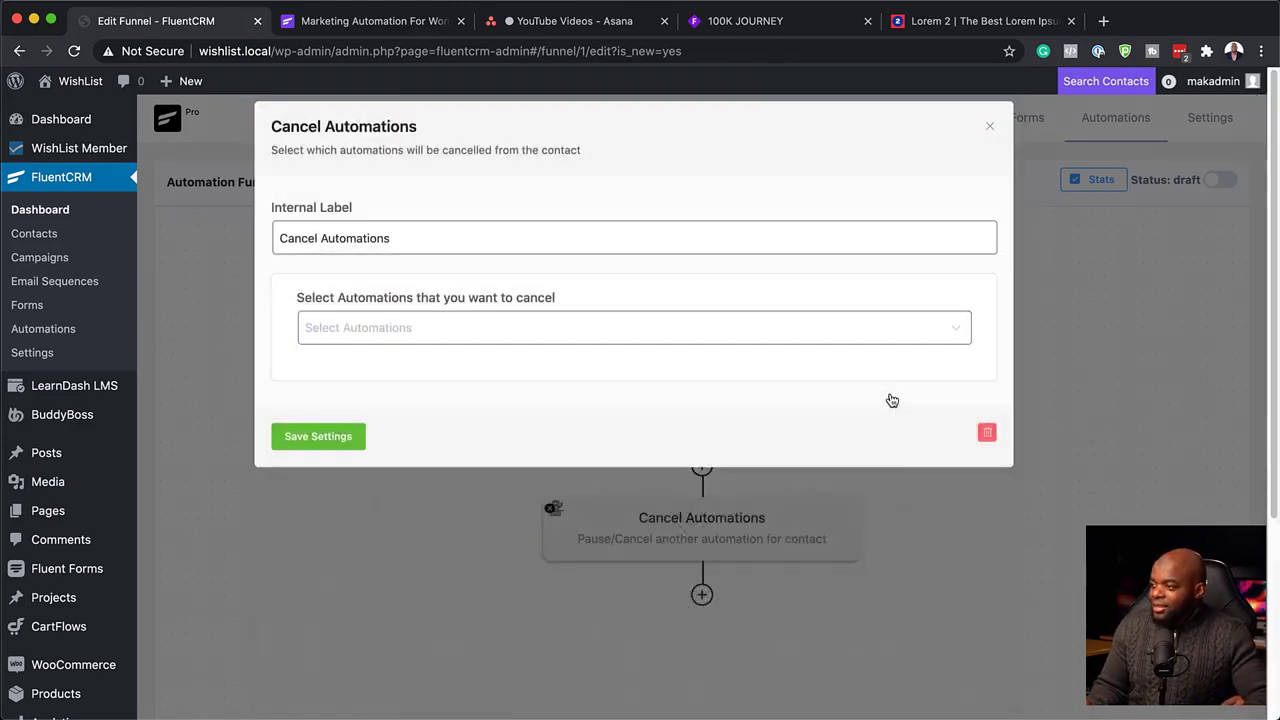
# Save the Cancel Automations step targeting Welcome, then delete it from the funnel.
pyautogui.click(393, 329)
pyautogui.click(391, 383)
pyautogui.click(330, 440)
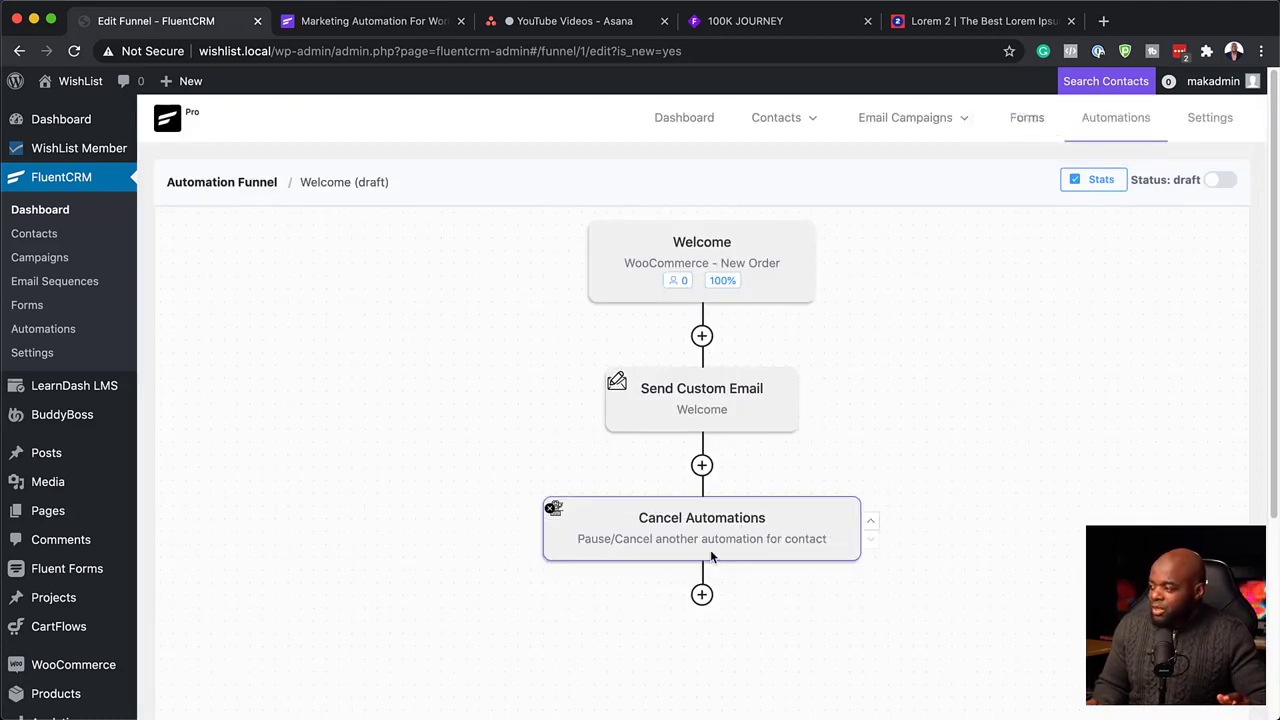
pyautogui.click(815, 528)
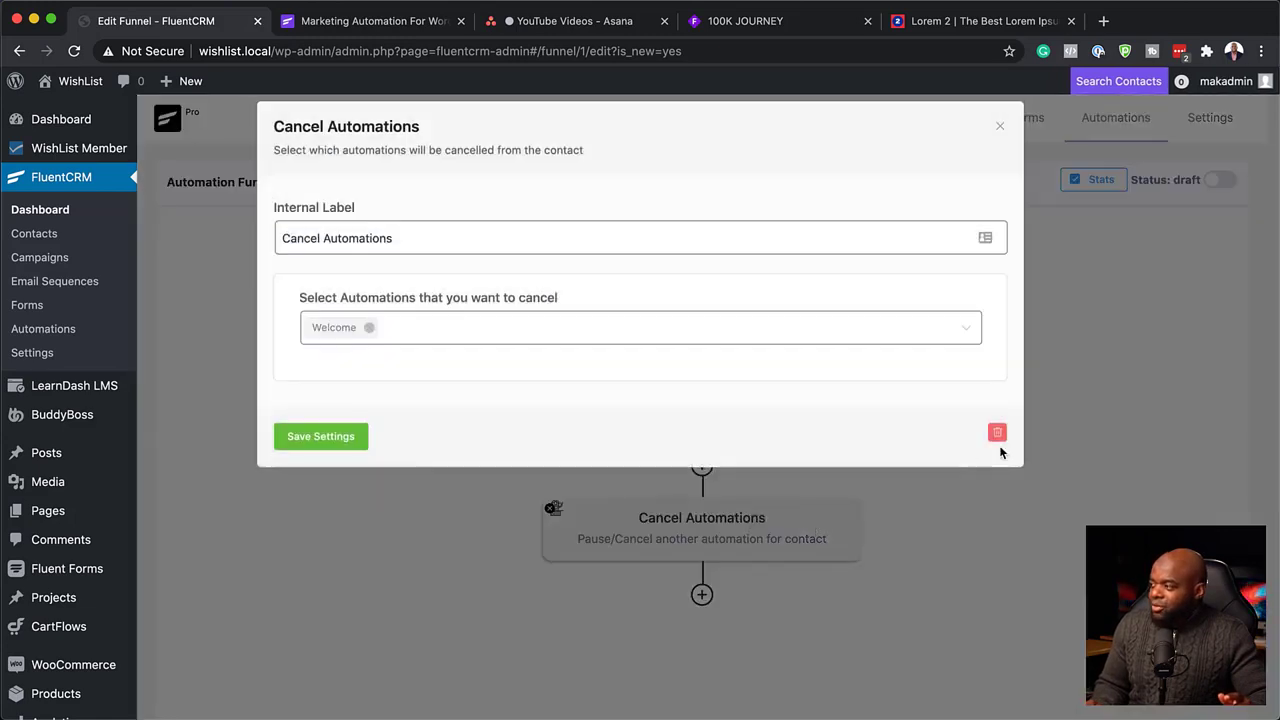
pyautogui.click(997, 433)
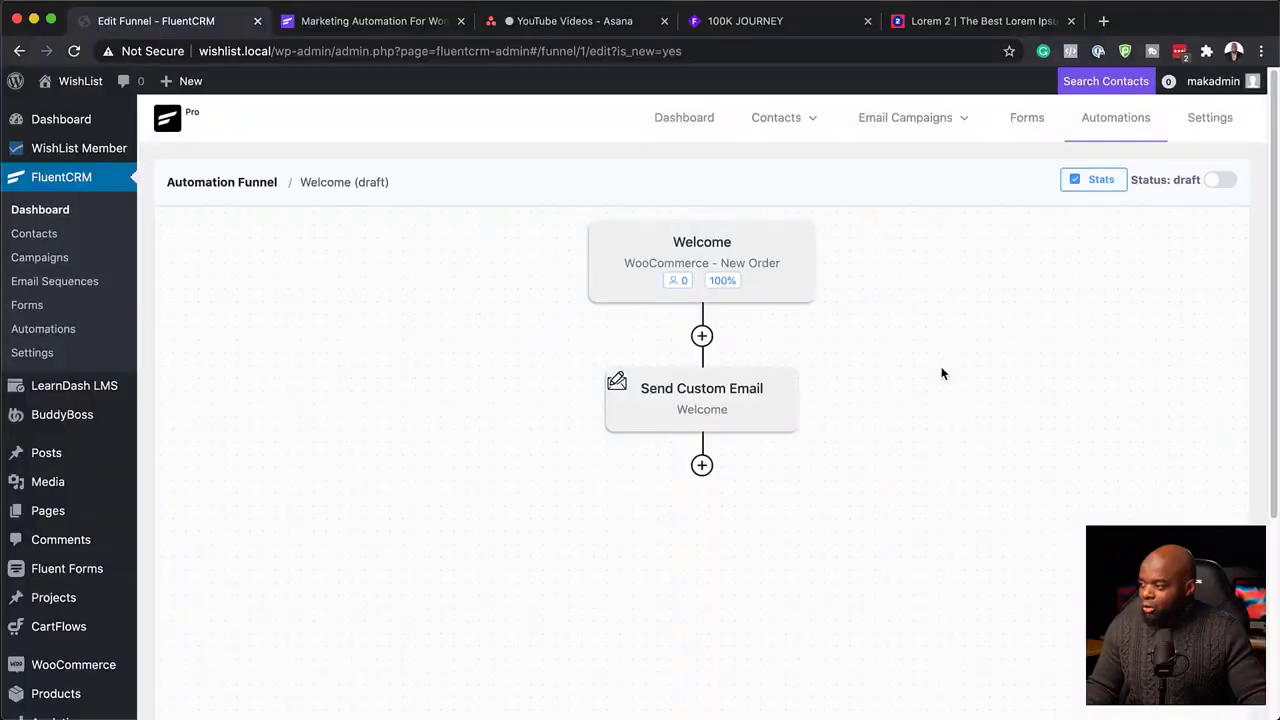
# Add a Wait X Days/Hours step of 5 days after the Send Custom Email step.
pyautogui.click(703, 467)
pyautogui.click(503, 334)
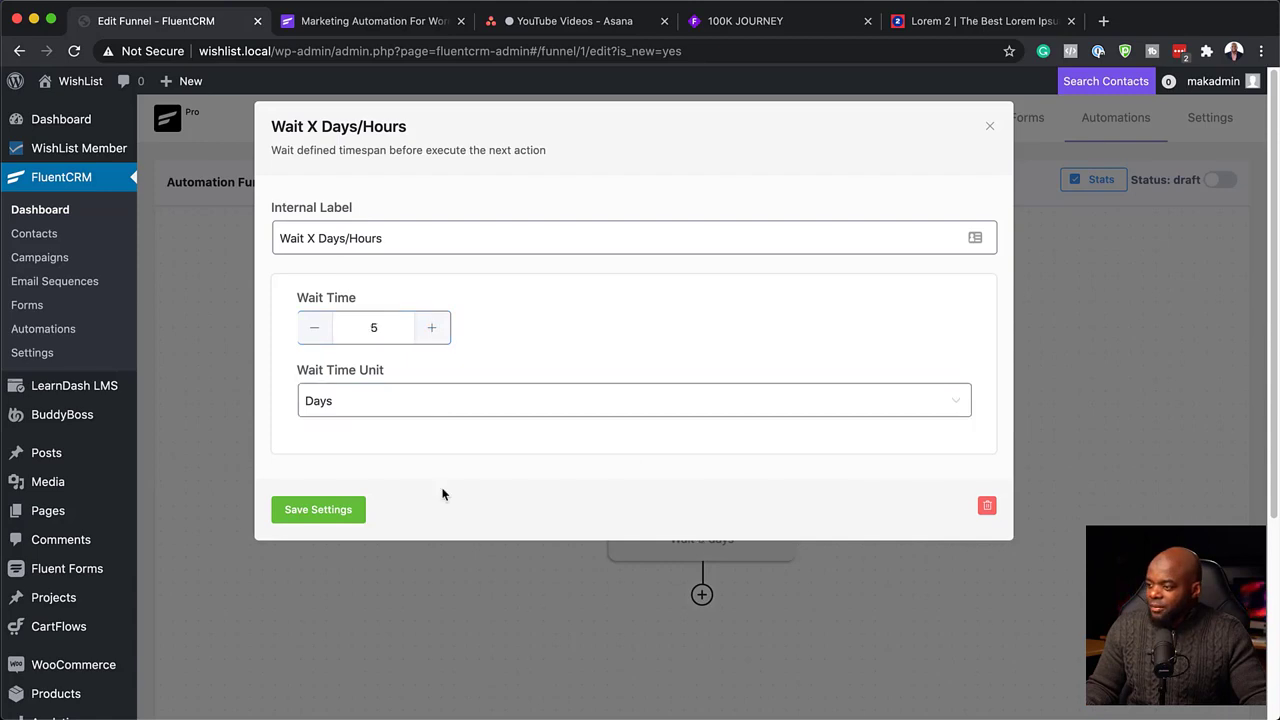
pyautogui.click(348, 511)
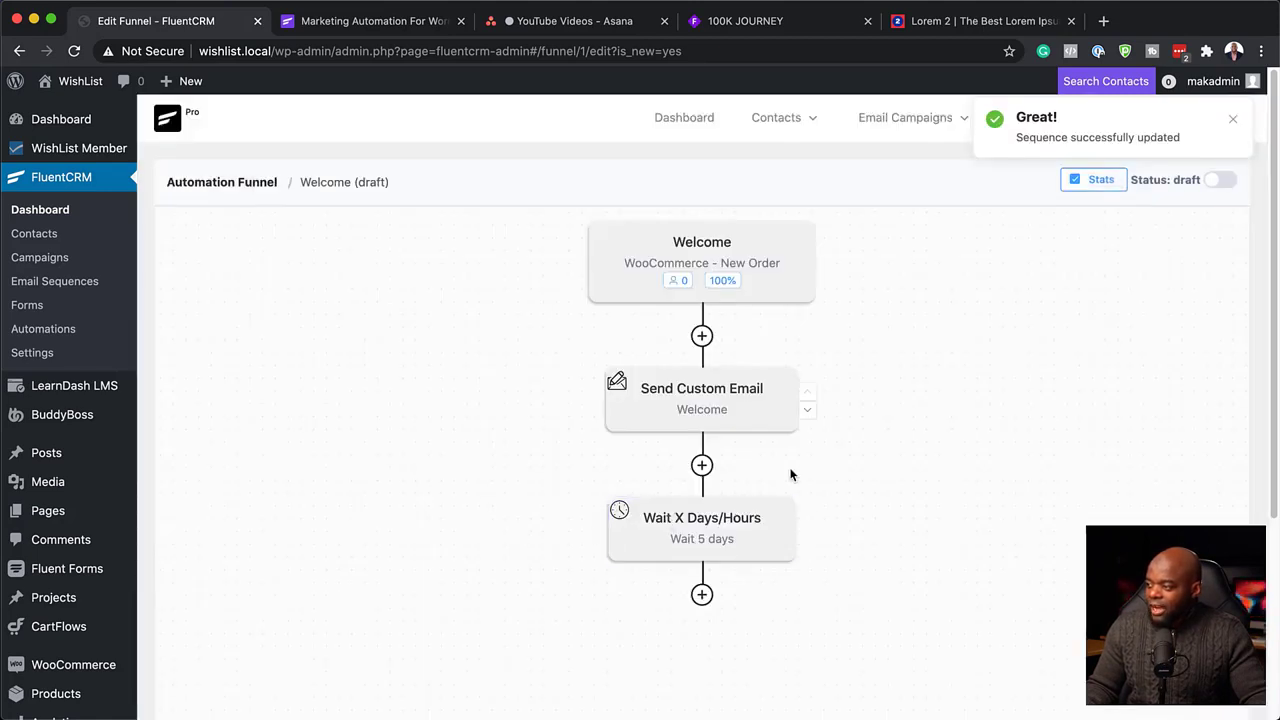
pyautogui.click(702, 594)
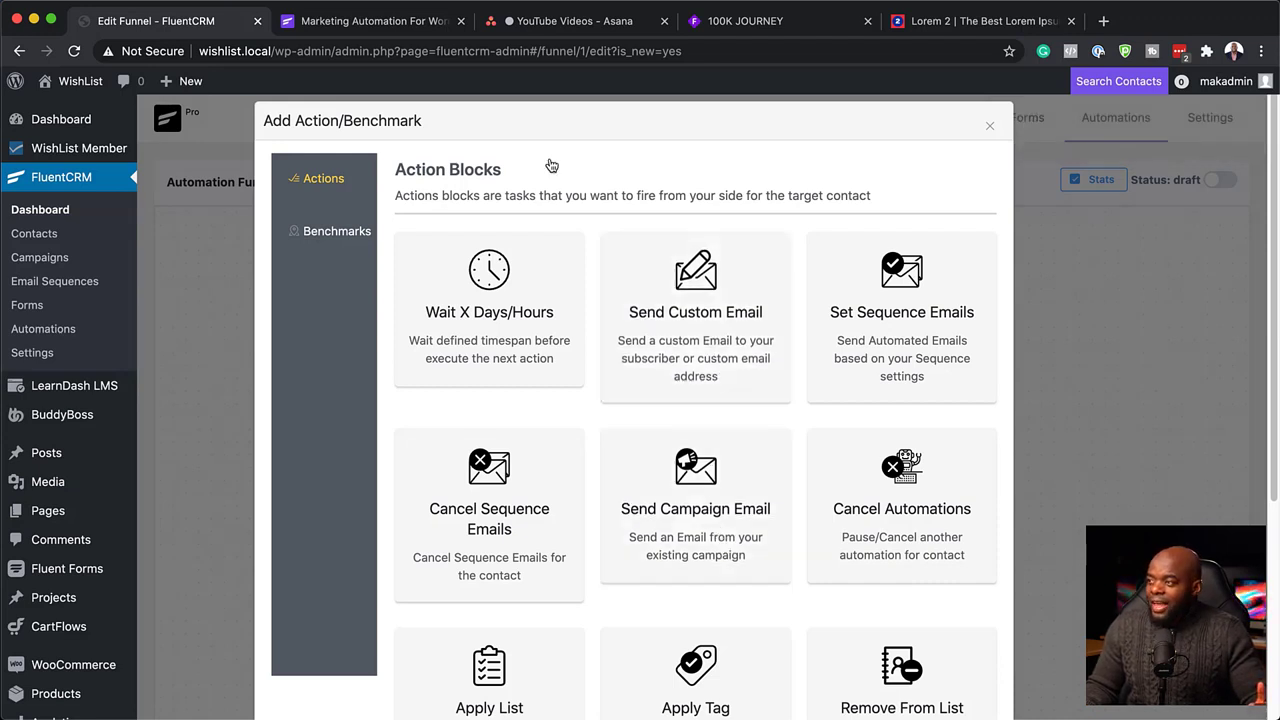
pyautogui.click(987, 129)
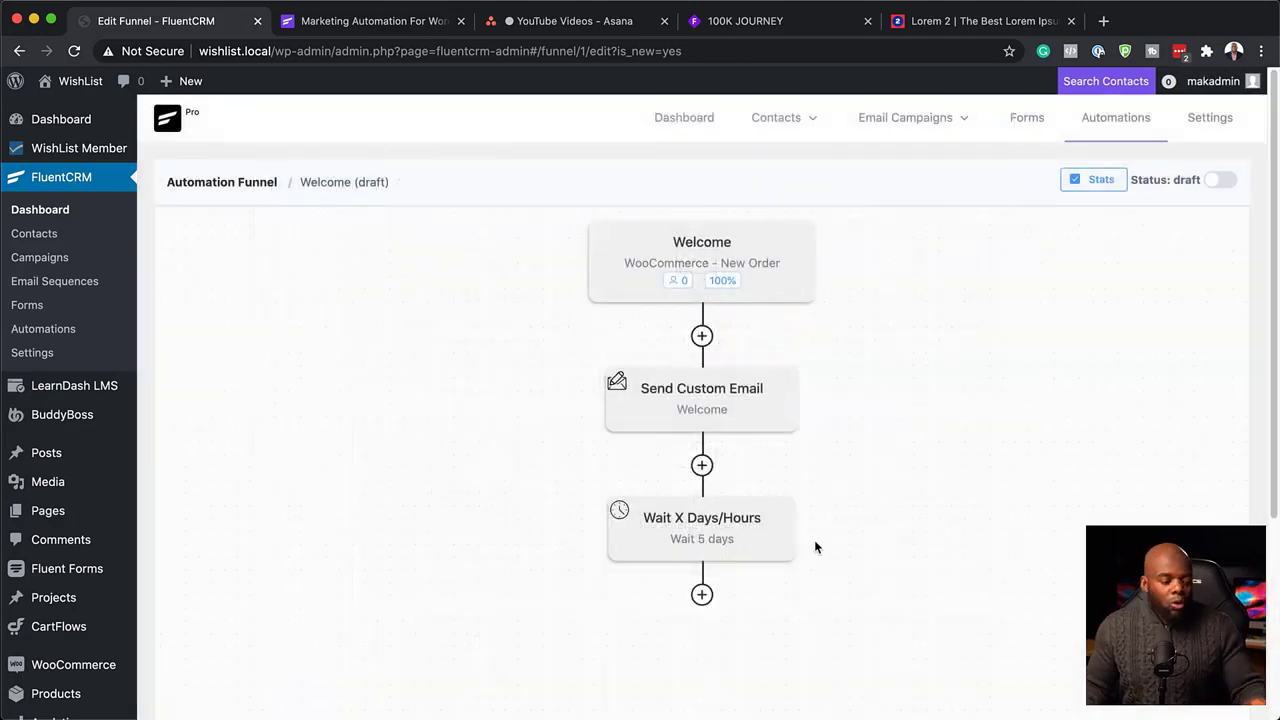